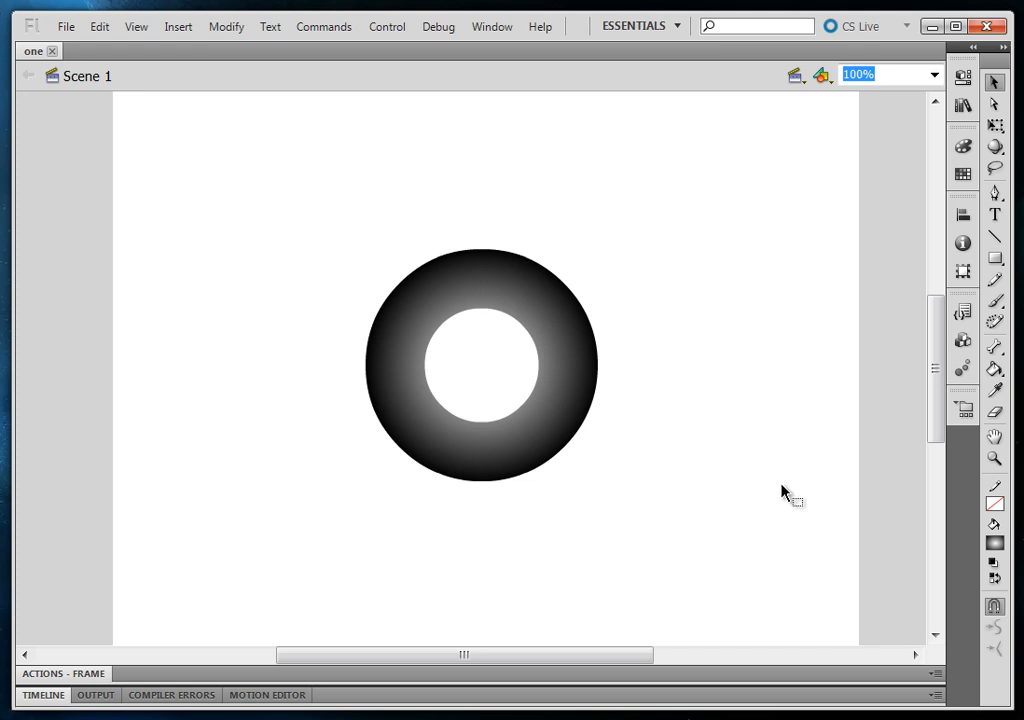
Set the document's target player to AIR for Android
{"action": "left_click", "coordinate": [961, 80]}
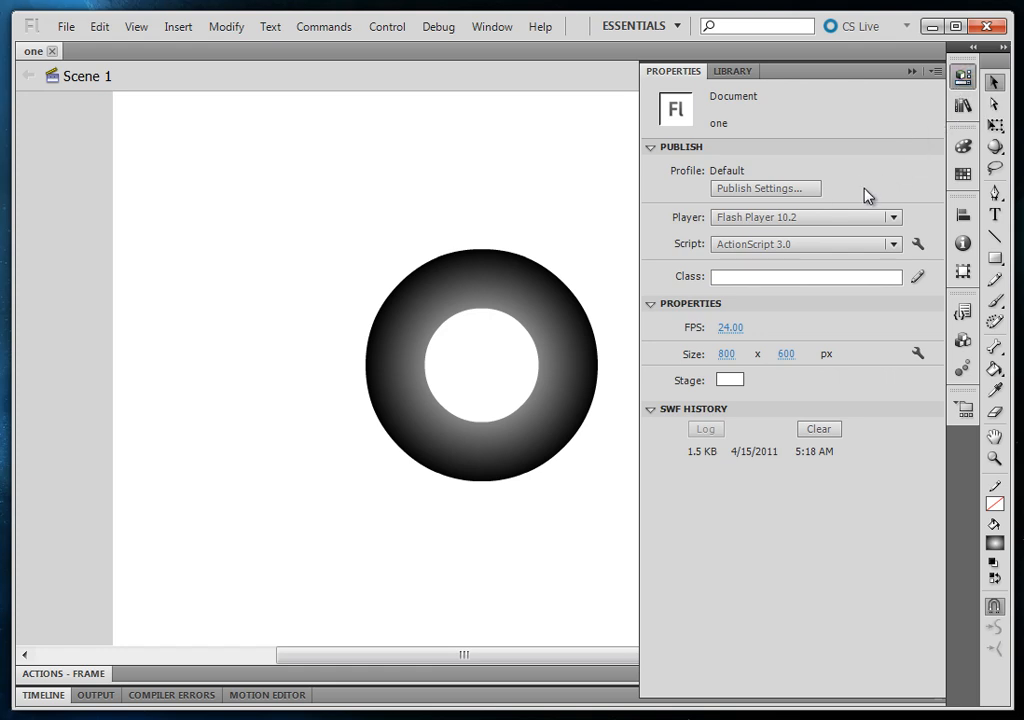
{"action": "left_click", "coordinate": [880, 216]}
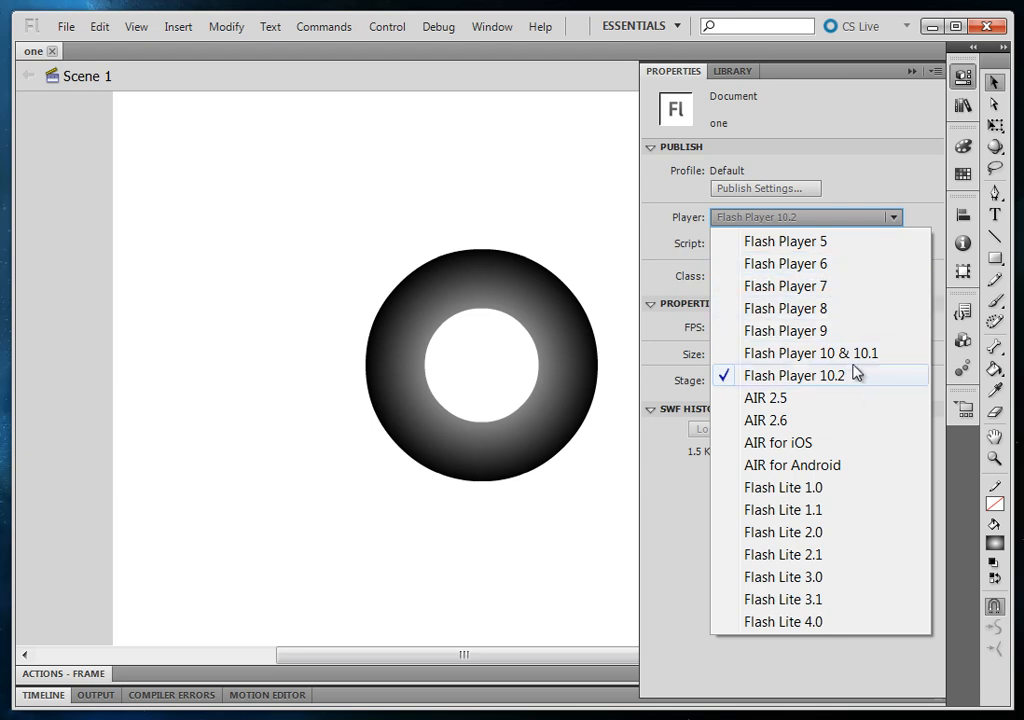
{"action": "left_click", "coordinate": [860, 472]}
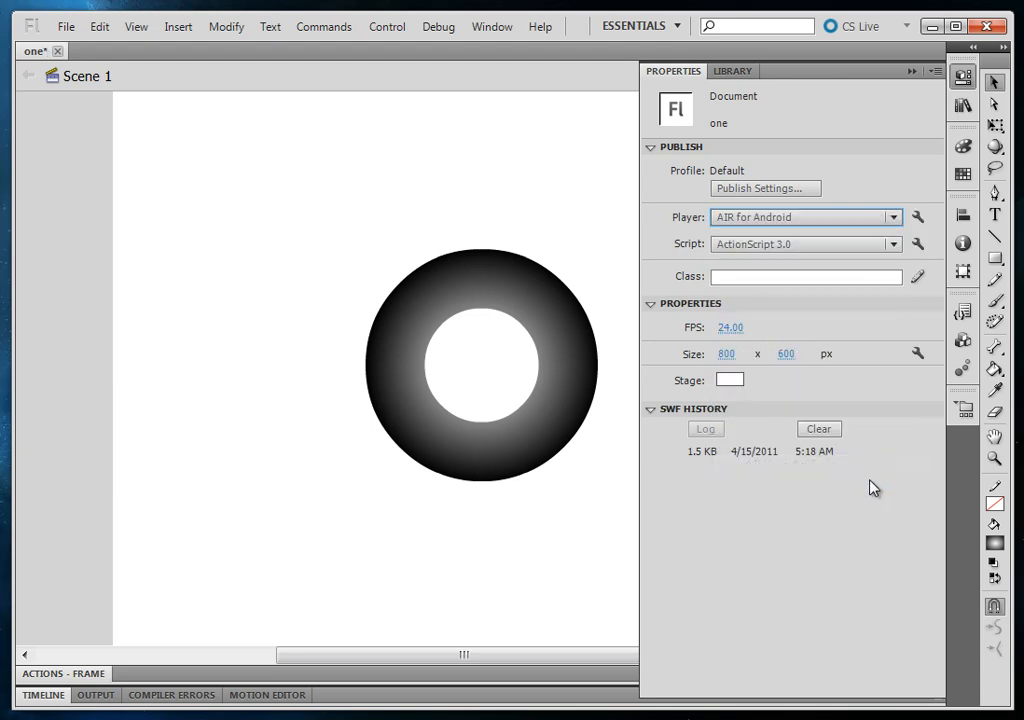
Review the AIR for Android general, deployment, icon and permission settings, and look over the available player targets
{"action": "left_click", "coordinate": [920, 220]}
{"action": "left_click_drag", "start_coordinate": [795, 7], "coordinate": [537, 20]}
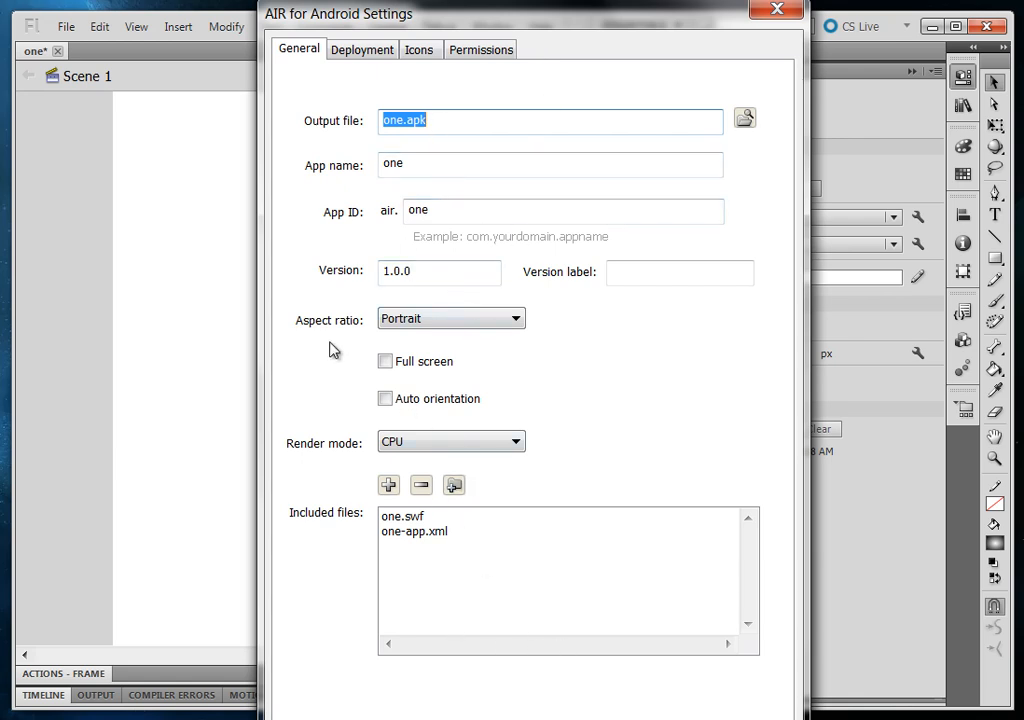
{"action": "left_click", "coordinate": [362, 50]}
{"action": "left_click", "coordinate": [416, 52]}
{"action": "left_click", "coordinate": [480, 52]}
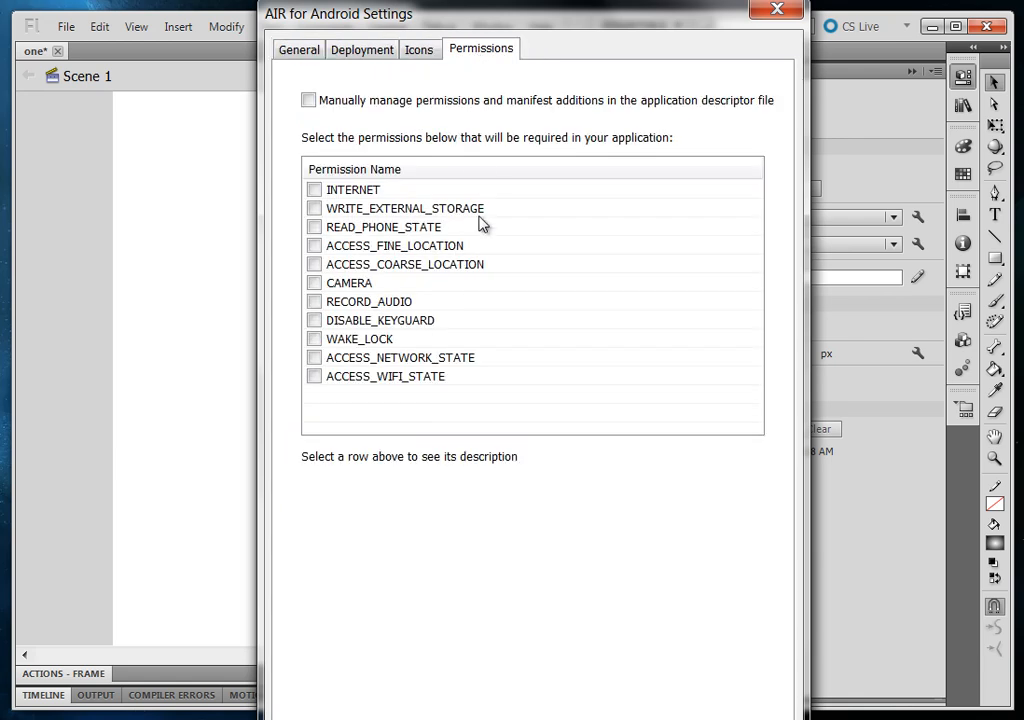
{"action": "left_click", "coordinate": [777, 12]}
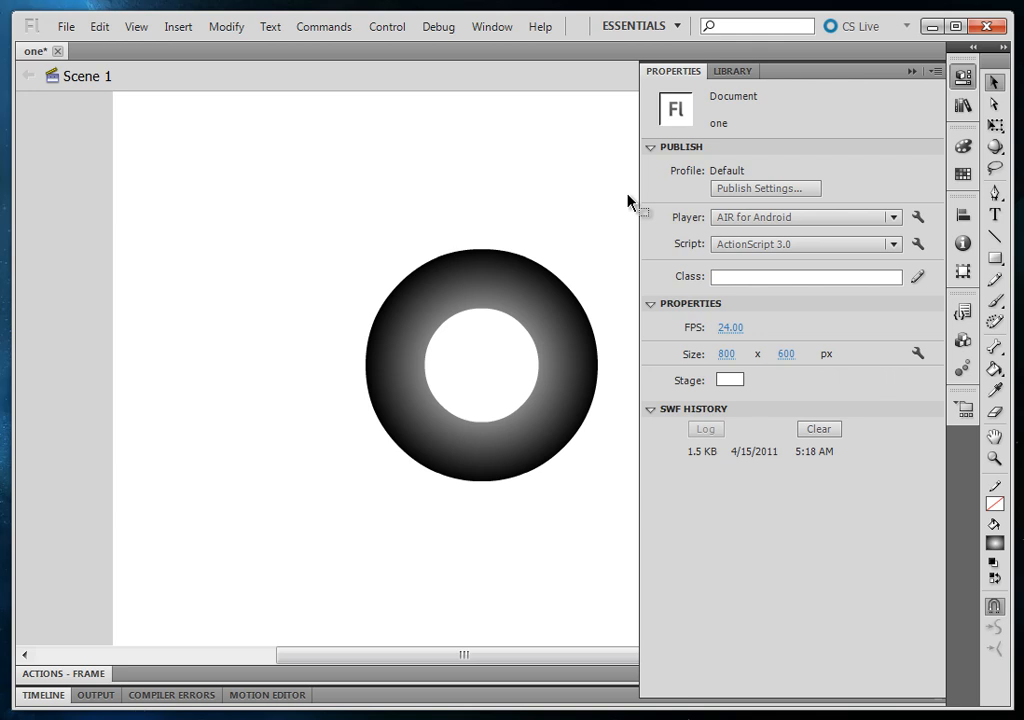
{"action": "left_click", "coordinate": [799, 219]}
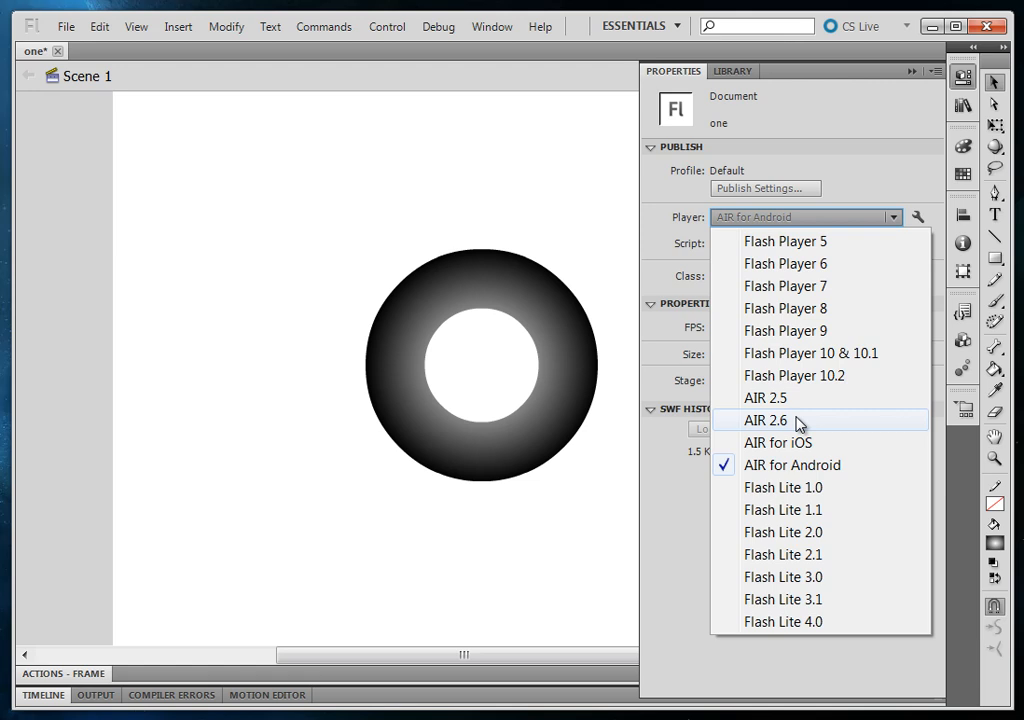
{"action": "left_click", "coordinate": [274, 325]}
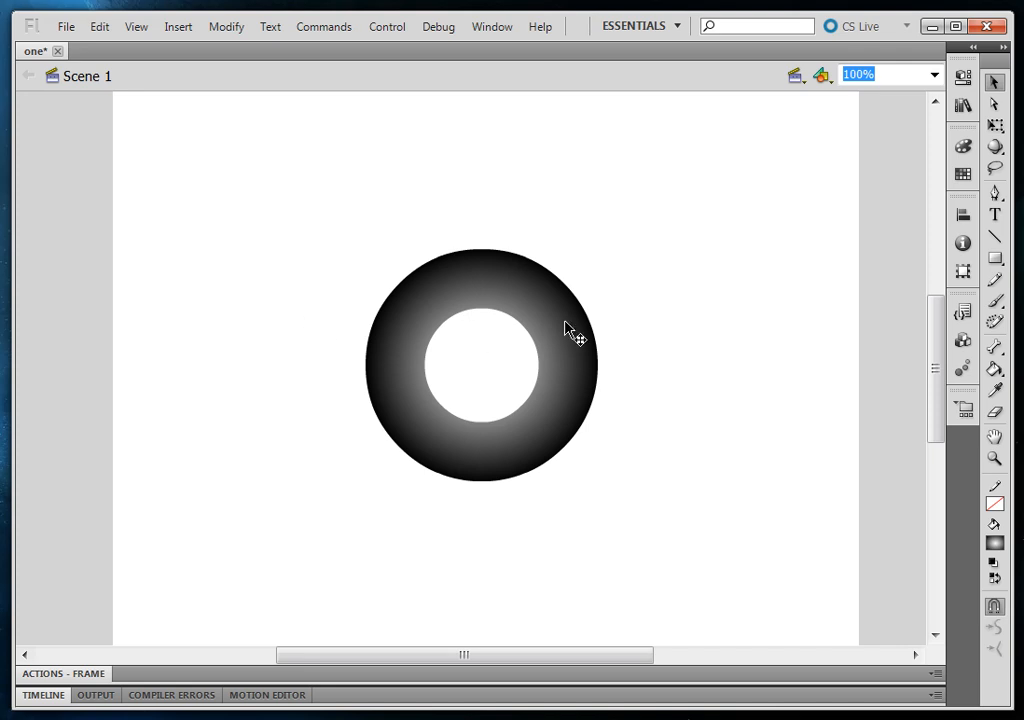
Browse the code snippet categories AIR, AIR for Mobile, Mobile Actions, Mobile Gesture Events and Mobile Touch Events
{"action": "left_click", "coordinate": [964, 313]}
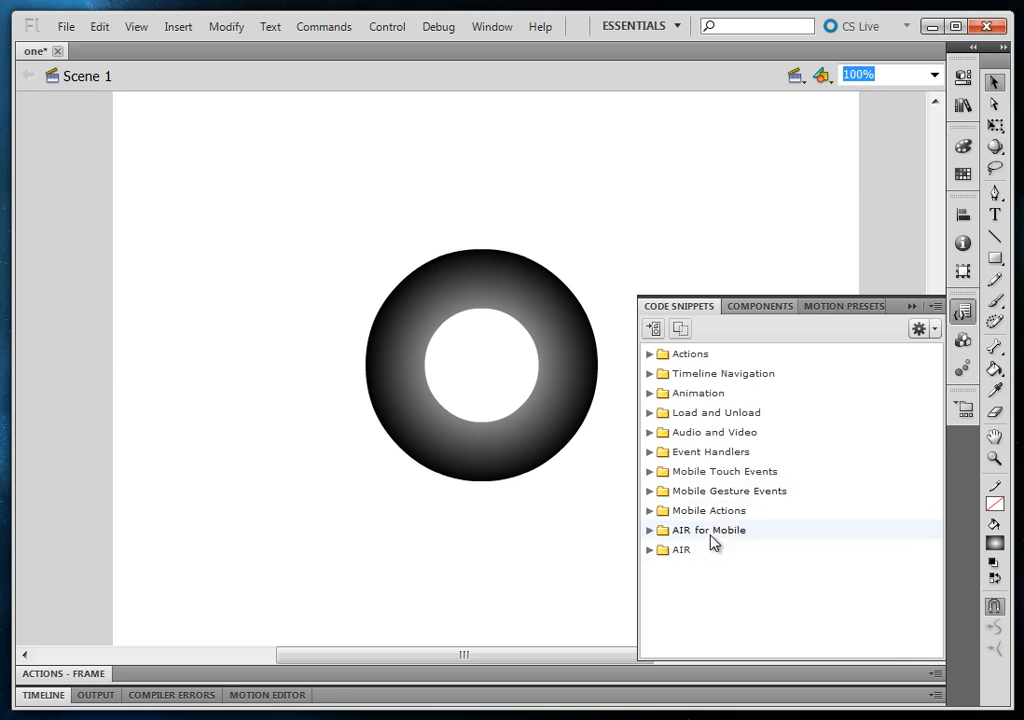
{"action": "left_click", "coordinate": [651, 550]}
{"action": "left_click", "coordinate": [651, 550]}
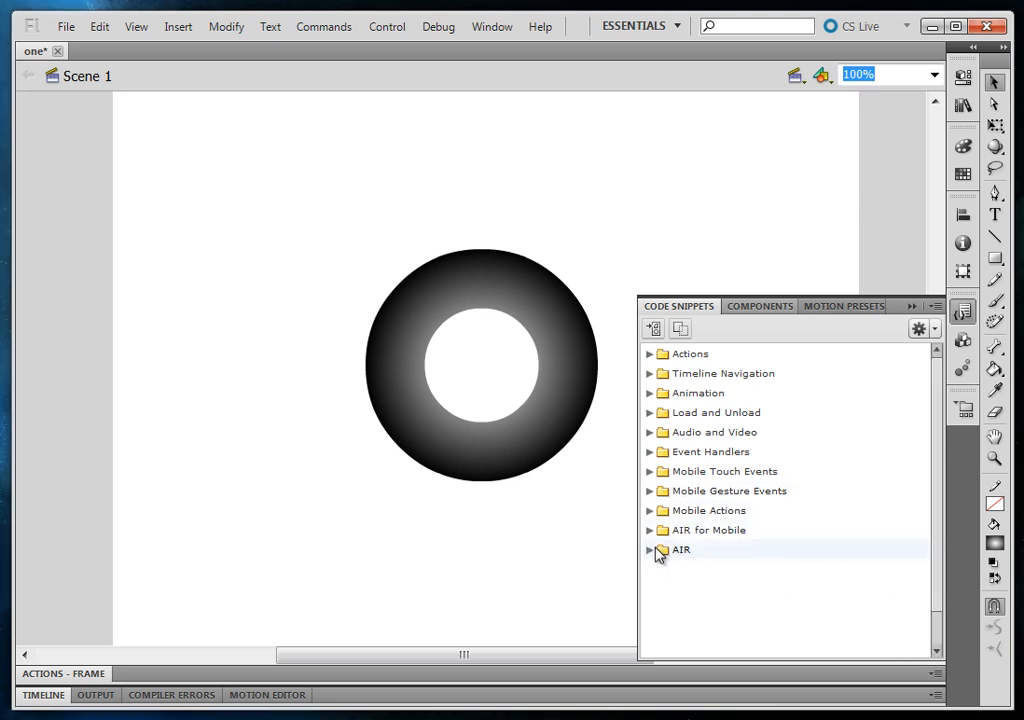
{"action": "left_click", "coordinate": [651, 530]}
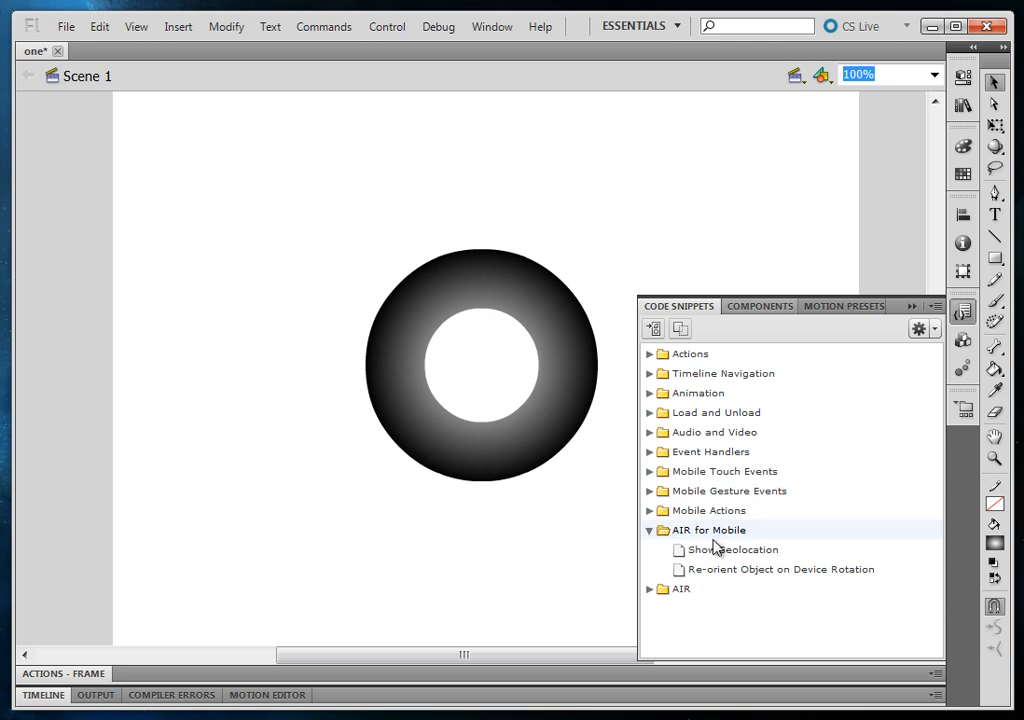
{"action": "left_click", "coordinate": [650, 511]}
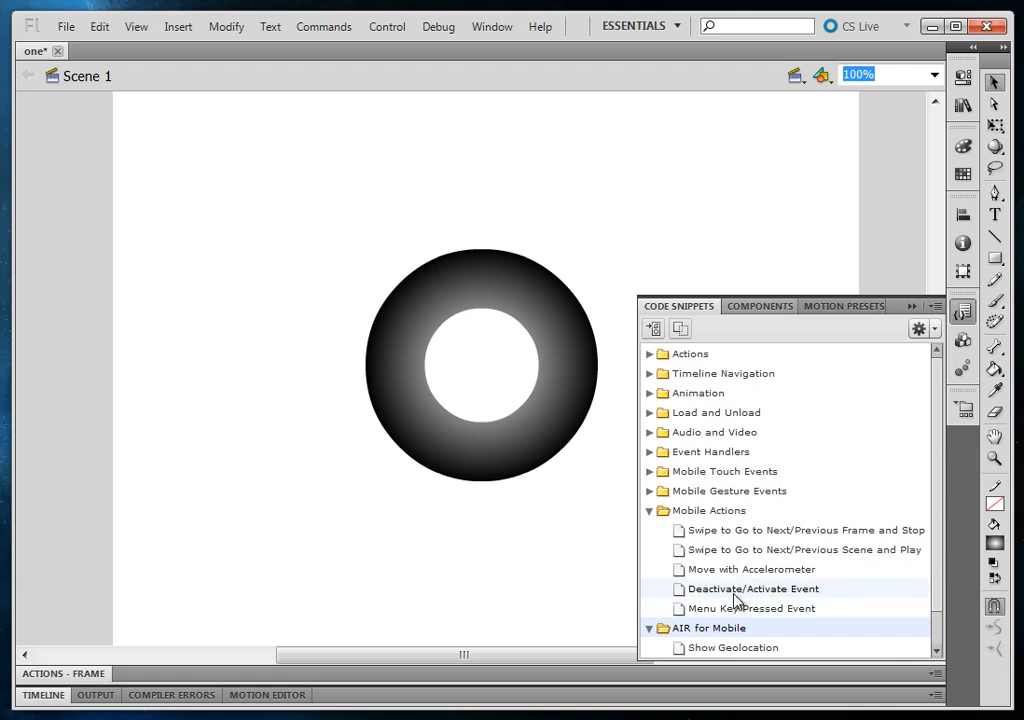
{"action": "left_click", "coordinate": [649, 511]}
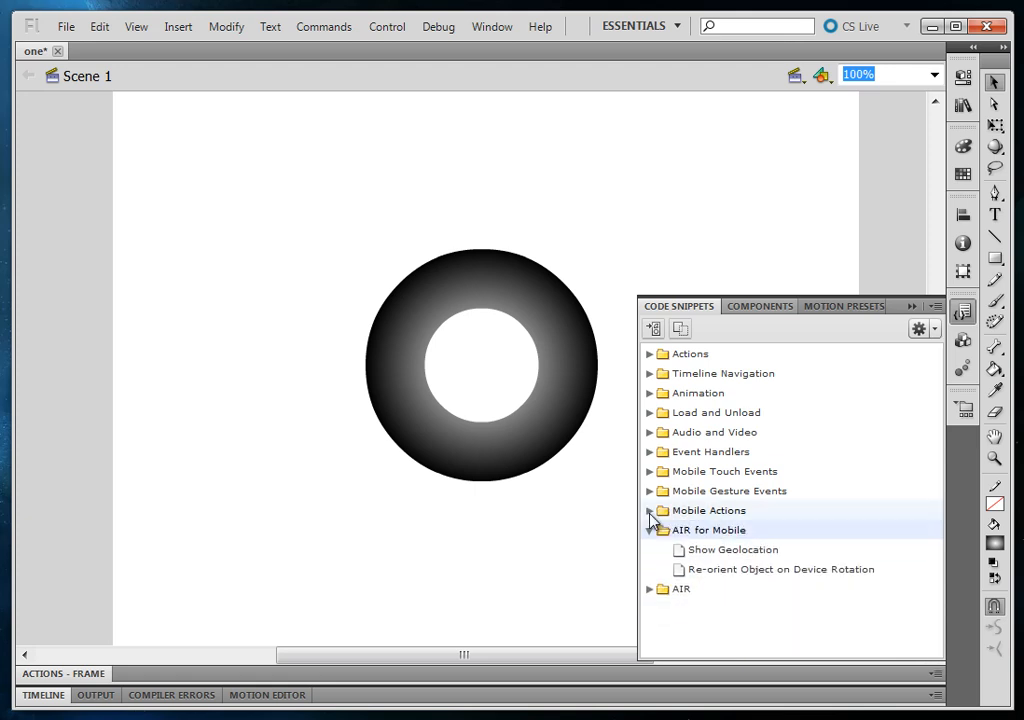
{"action": "left_click", "coordinate": [650, 491]}
{"action": "left_click", "coordinate": [650, 491]}
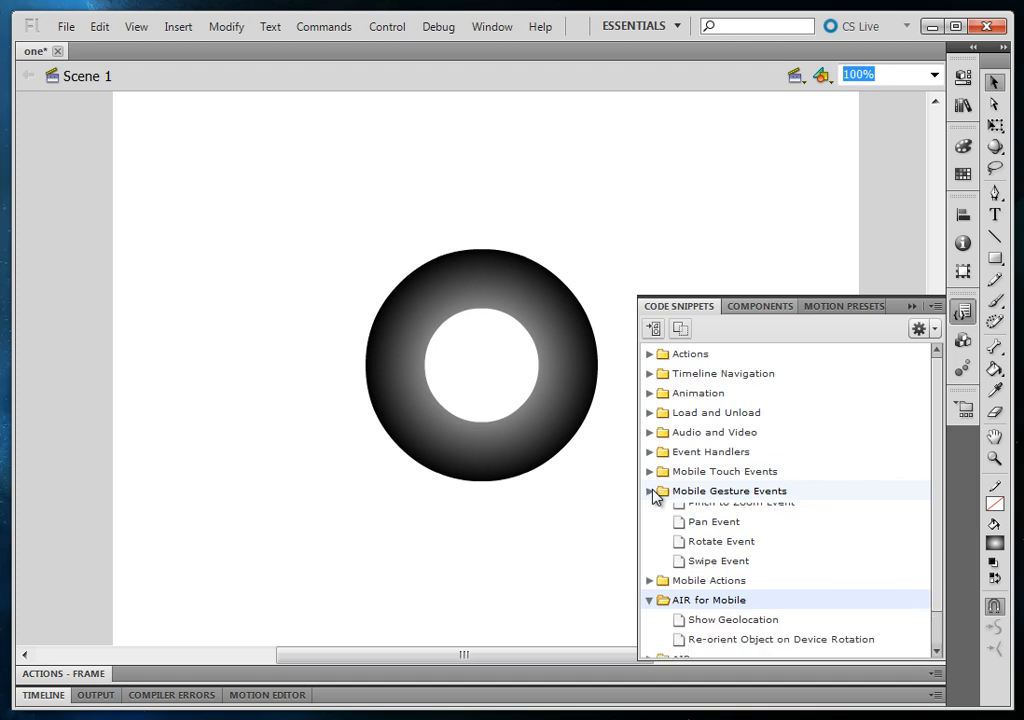
{"action": "left_click", "coordinate": [650, 472]}
{"action": "left_click", "coordinate": [650, 472]}
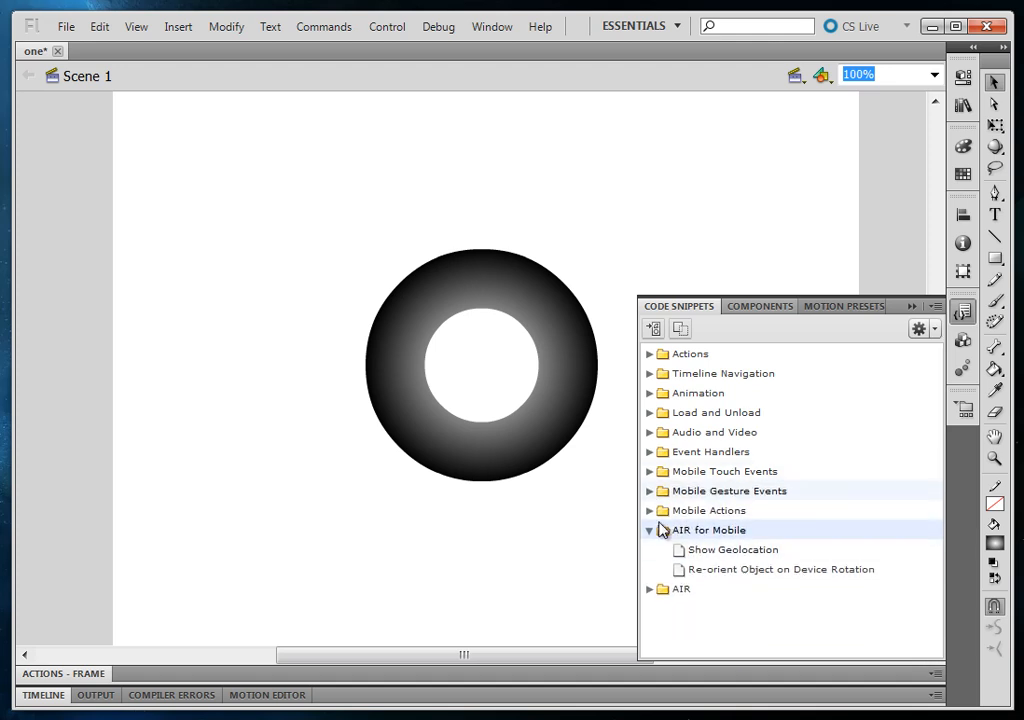
{"action": "left_click", "coordinate": [650, 531]}
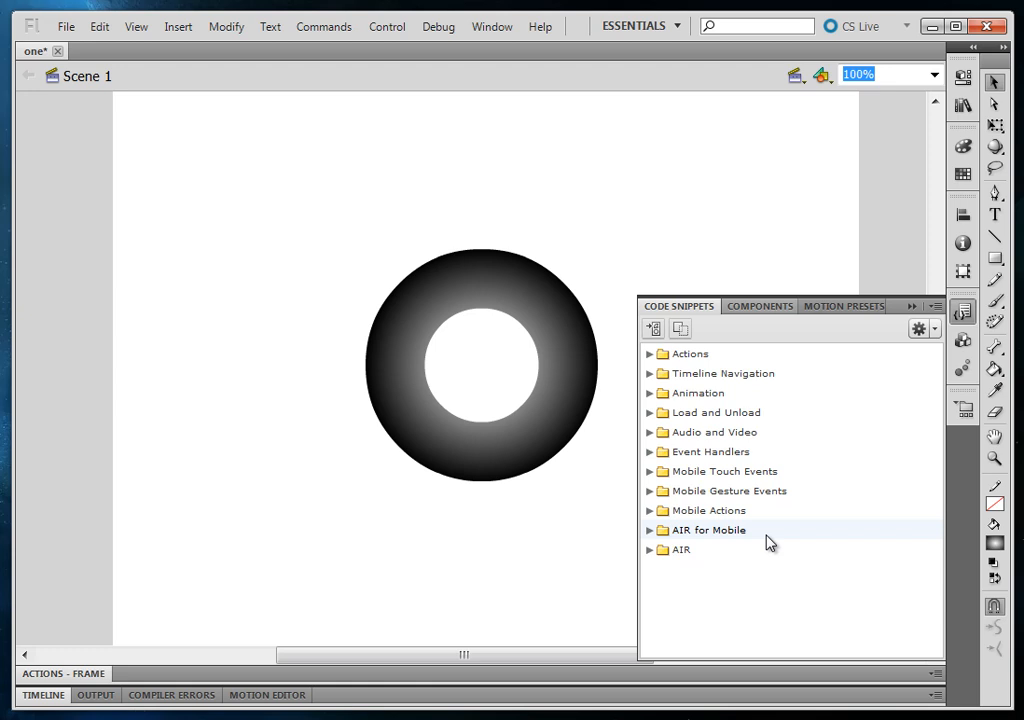
Show the code of the Fade In a Movie Clip animation snippet in an enlarged code window
{"action": "left_click", "coordinate": [651, 395]}
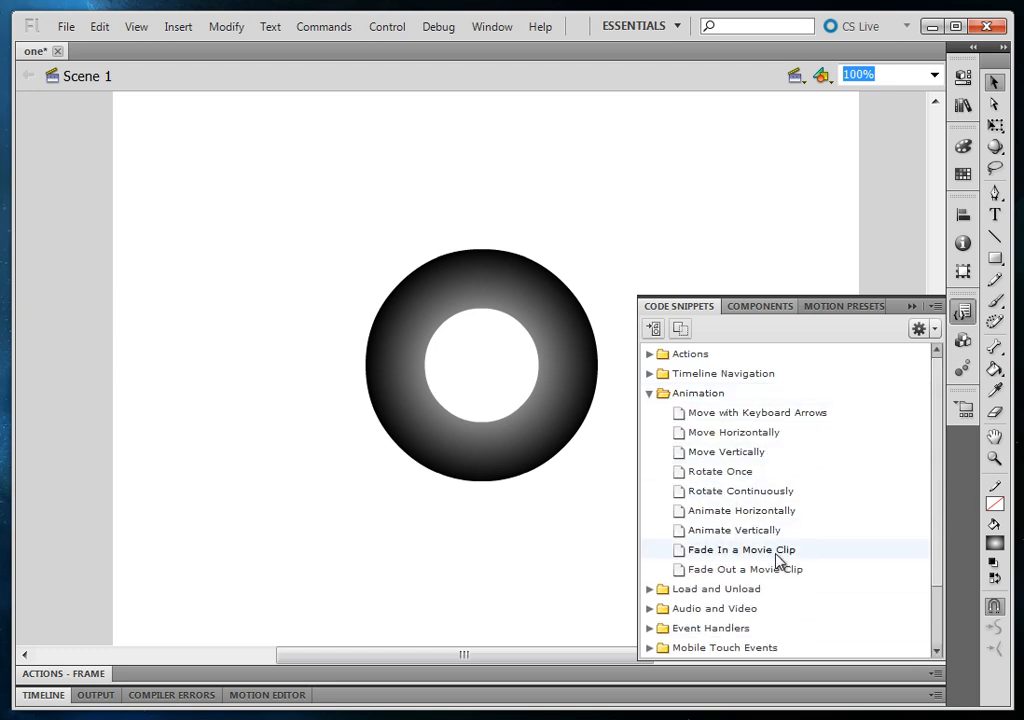
{"action": "left_click", "coordinate": [736, 553]}
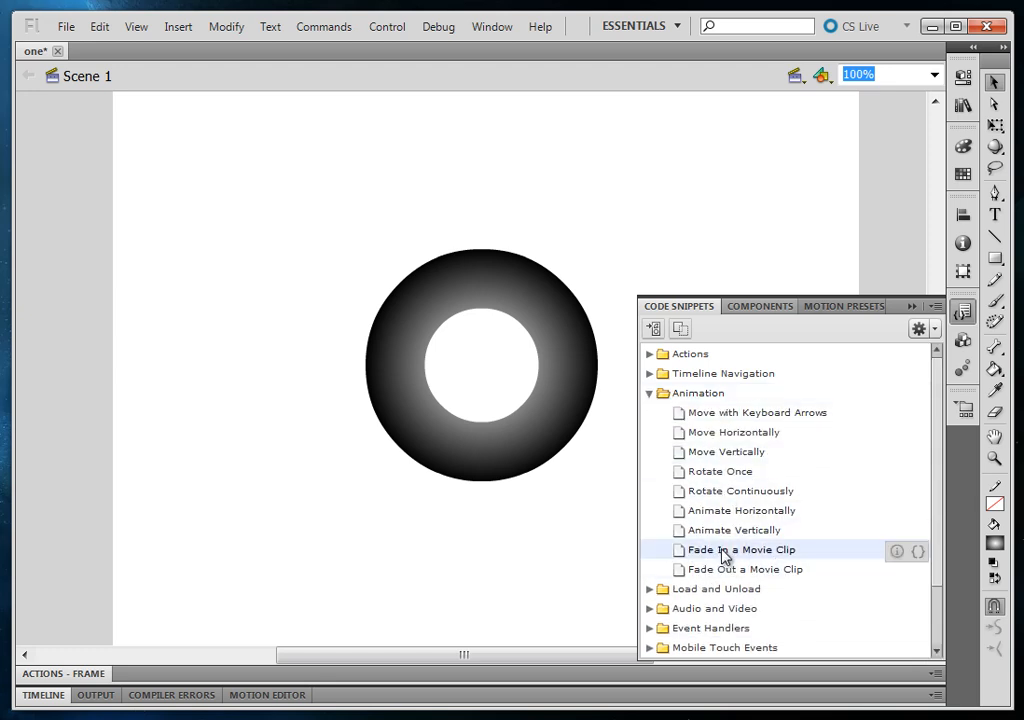
{"action": "left_click", "coordinate": [918, 553]}
{"action": "left_click_drag", "start_coordinate": [985, 629], "coordinate": [316, 233]}
{"action": "left_click_drag", "start_coordinate": [513, 415], "coordinate": [923, 668]}
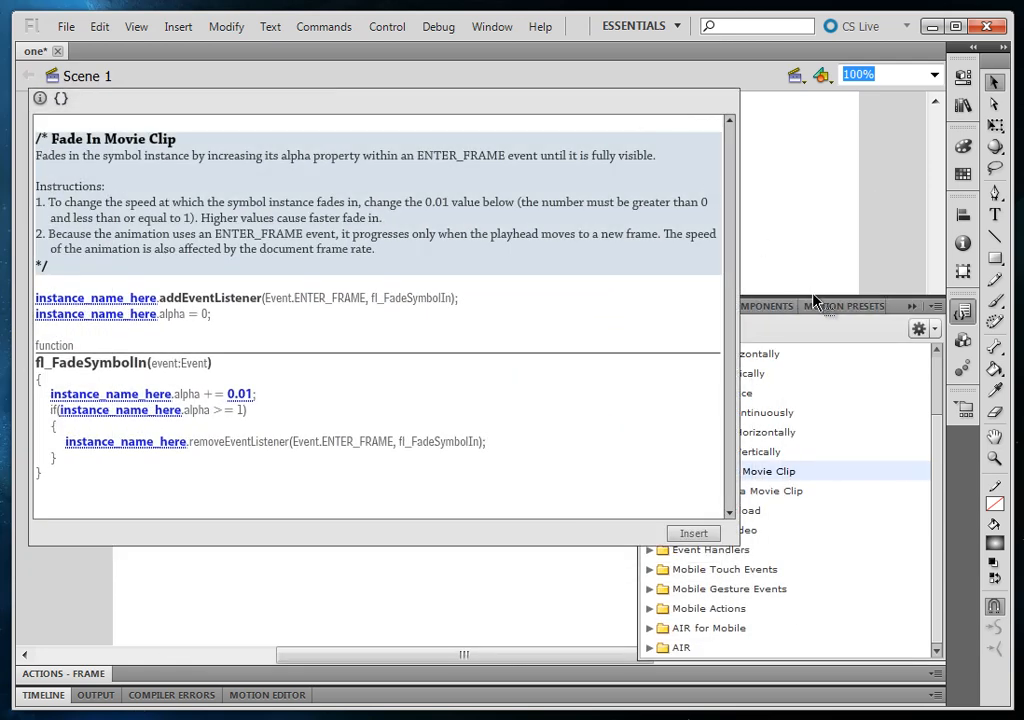
Read through the code of the other animation snippets, from Animate Vertically up to Move Horizontally
{"action": "left_click", "coordinate": [780, 452]}
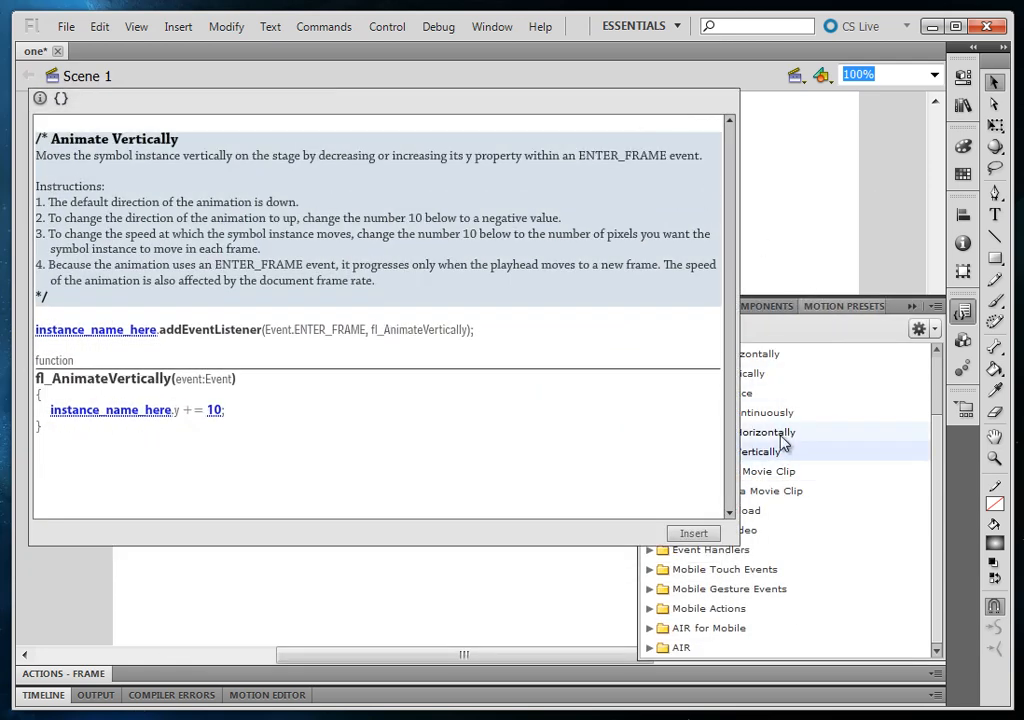
{"action": "left_click", "coordinate": [784, 430]}
{"action": "left_click", "coordinate": [792, 408]}
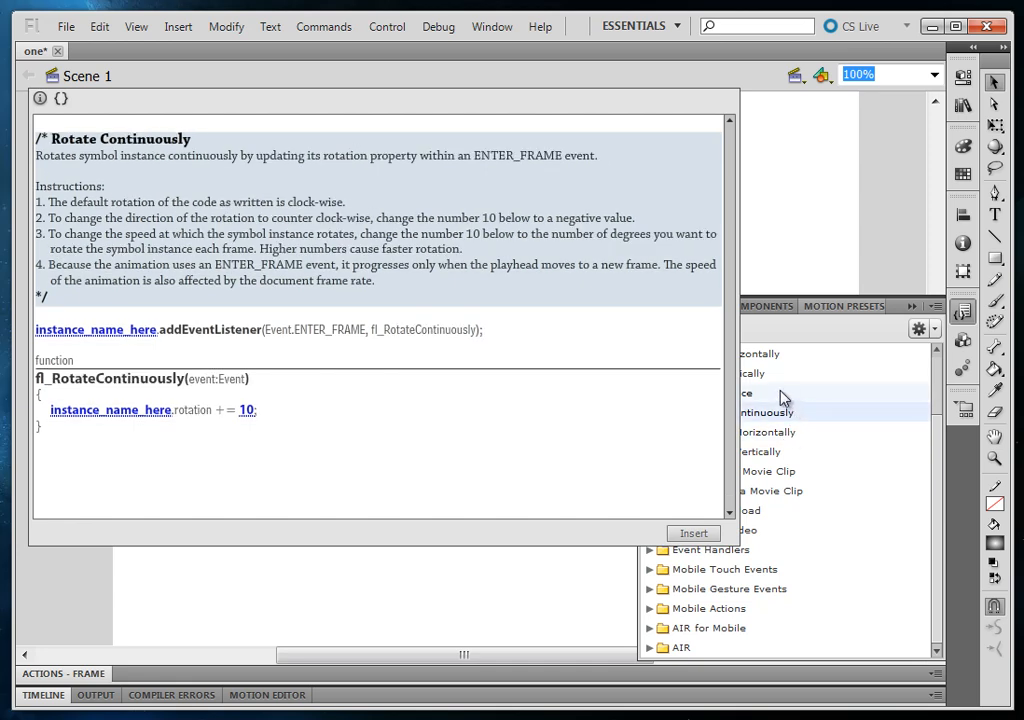
{"action": "left_click", "coordinate": [780, 391]}
{"action": "left_click", "coordinate": [780, 373]}
{"action": "left_click", "coordinate": [765, 355]}
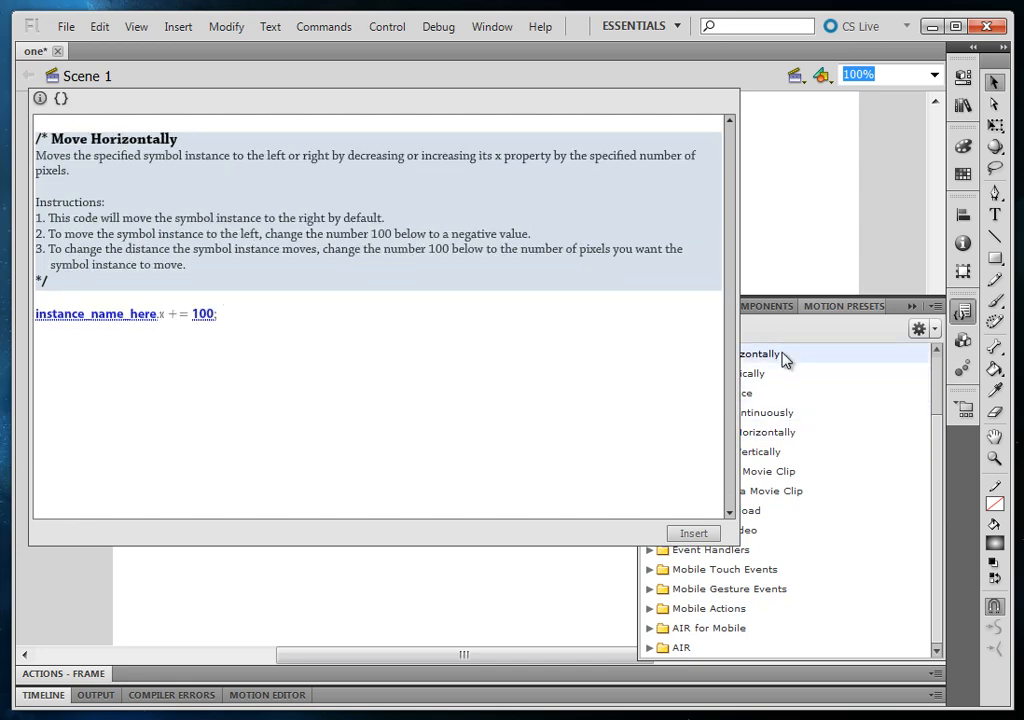
Examine the code of the Touch and Drag Event and Long Press Event snippets, and close the snippet views
{"action": "double_click", "coordinate": [712, 572]}
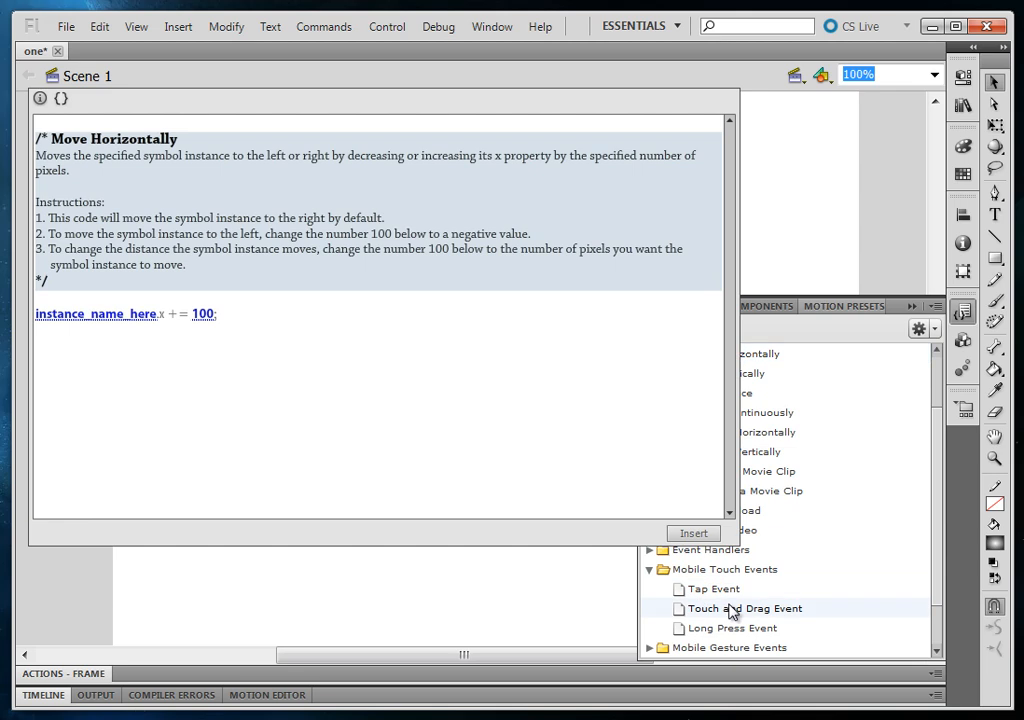
{"action": "left_click", "coordinate": [729, 609]}
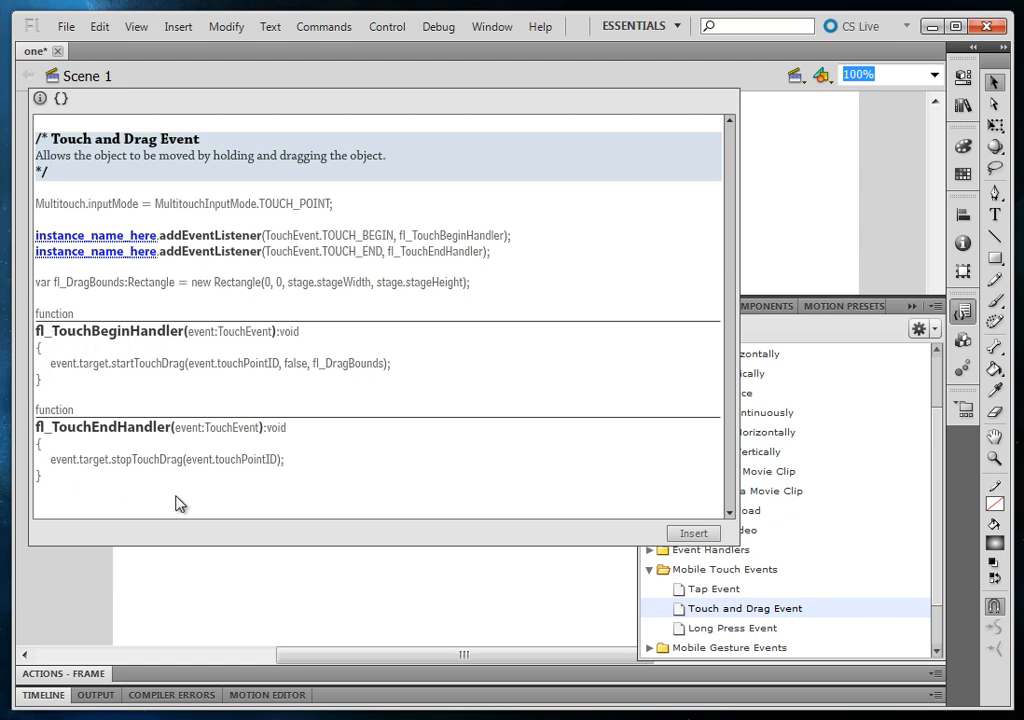
{"action": "left_click", "coordinate": [735, 629]}
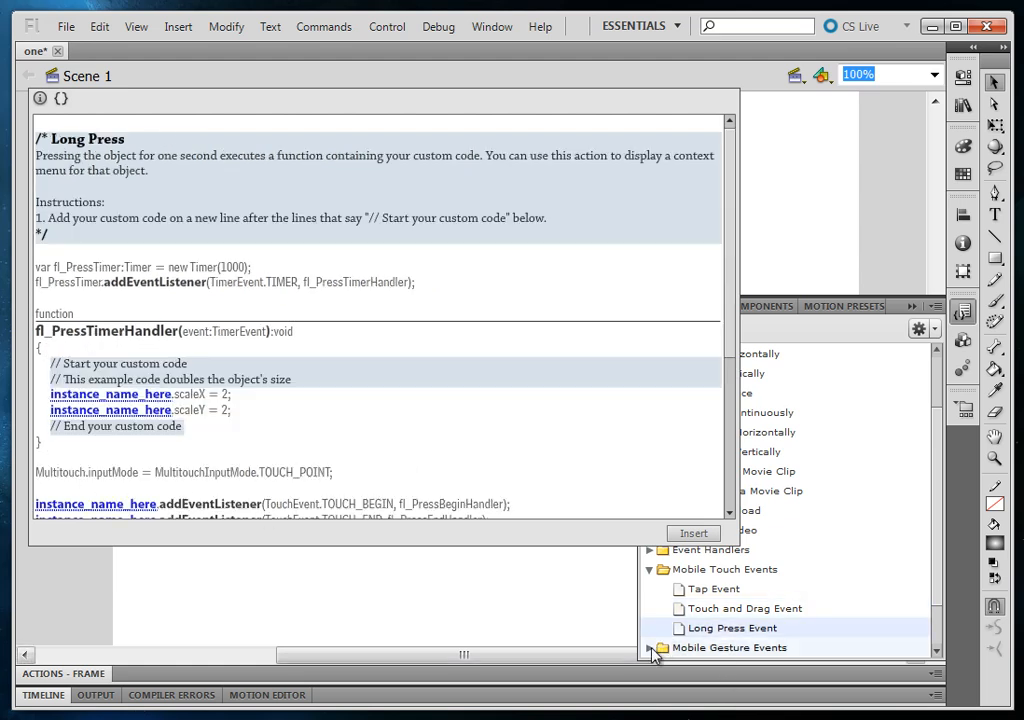
{"action": "left_click_drag", "start_coordinate": [731, 229], "coordinate": [733, 400]}
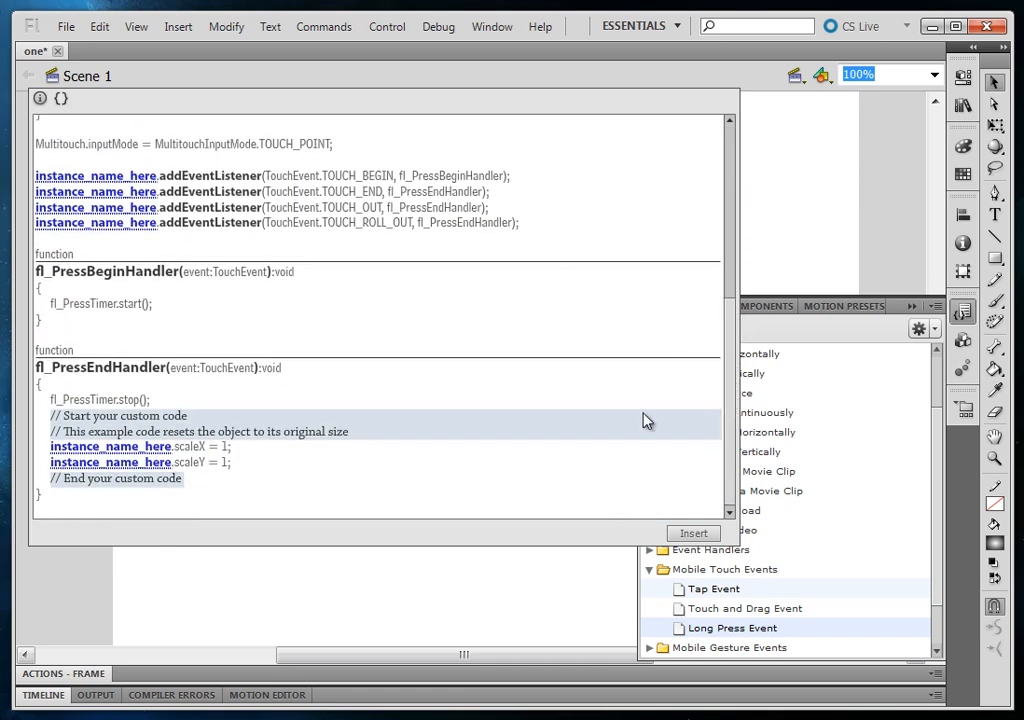
{"action": "left_click_drag", "start_coordinate": [729, 446], "coordinate": [710, 173]}
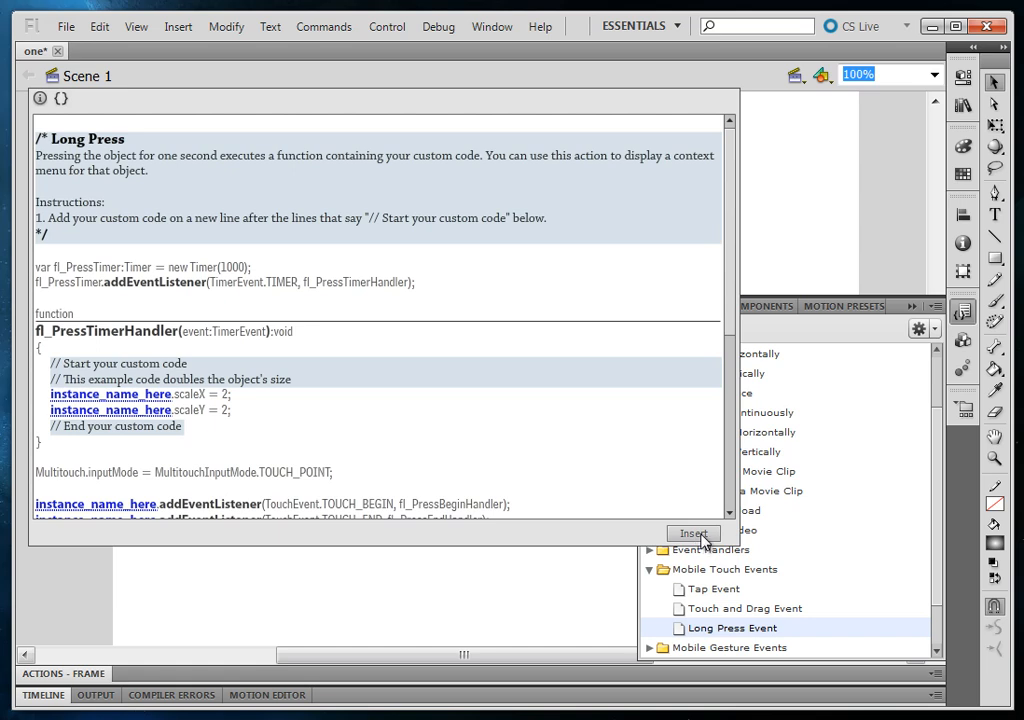
{"action": "left_click", "coordinate": [789, 234]}
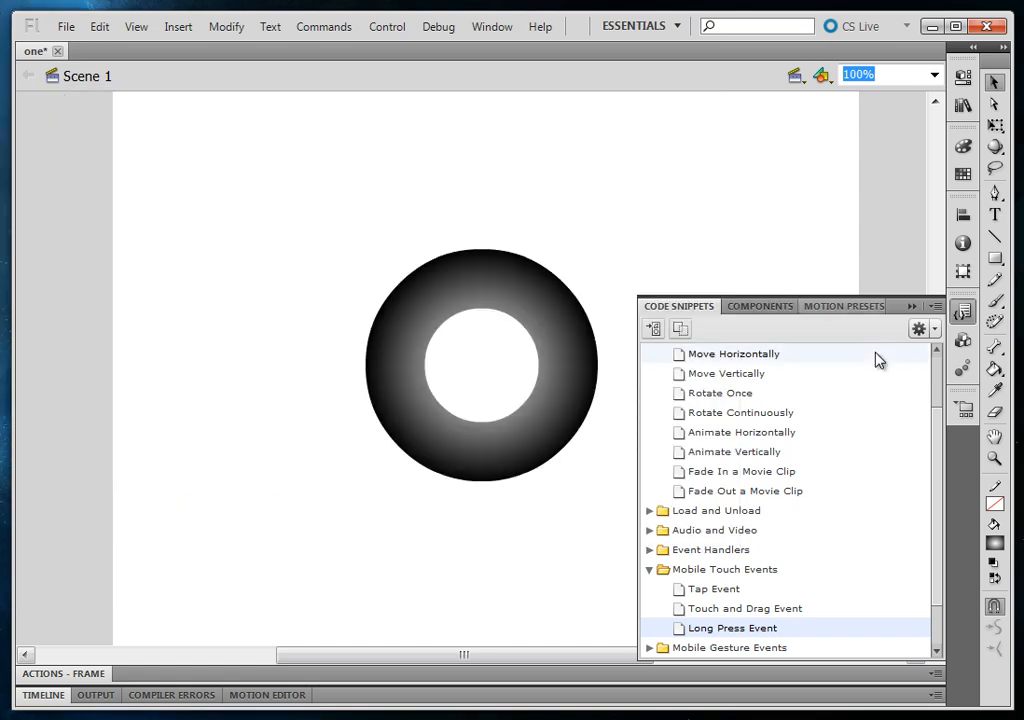
{"action": "left_click", "coordinate": [312, 310]}
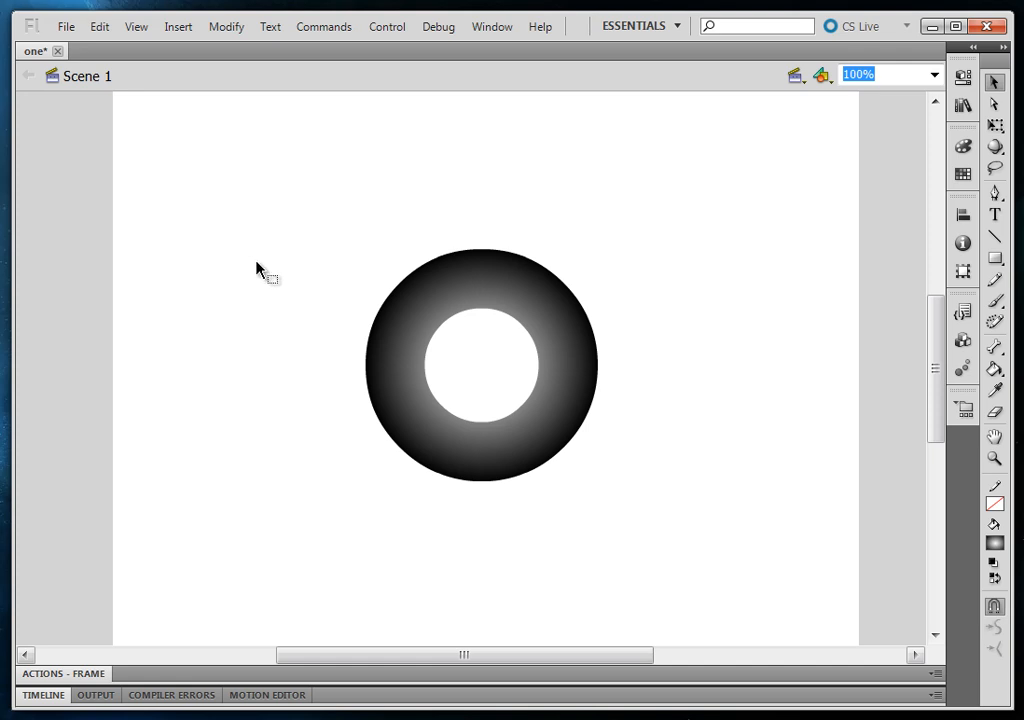
Convert the ring shape on the stage to a movie clip symbol named Symbol 1 and save the document
{"action": "key", "text": "ctrl+s"}
{"action": "left_click", "coordinate": [532, 433]}
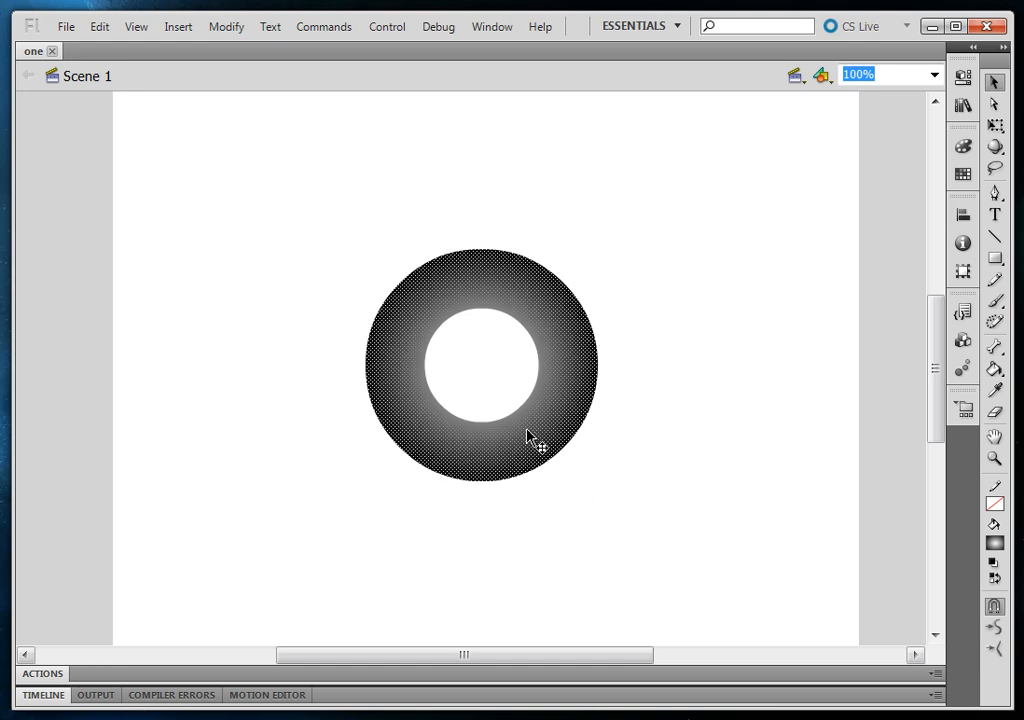
{"action": "right_click", "coordinate": [560, 350]}
{"action": "key", "text": "Escape"}
{"action": "key", "text": "F8"}
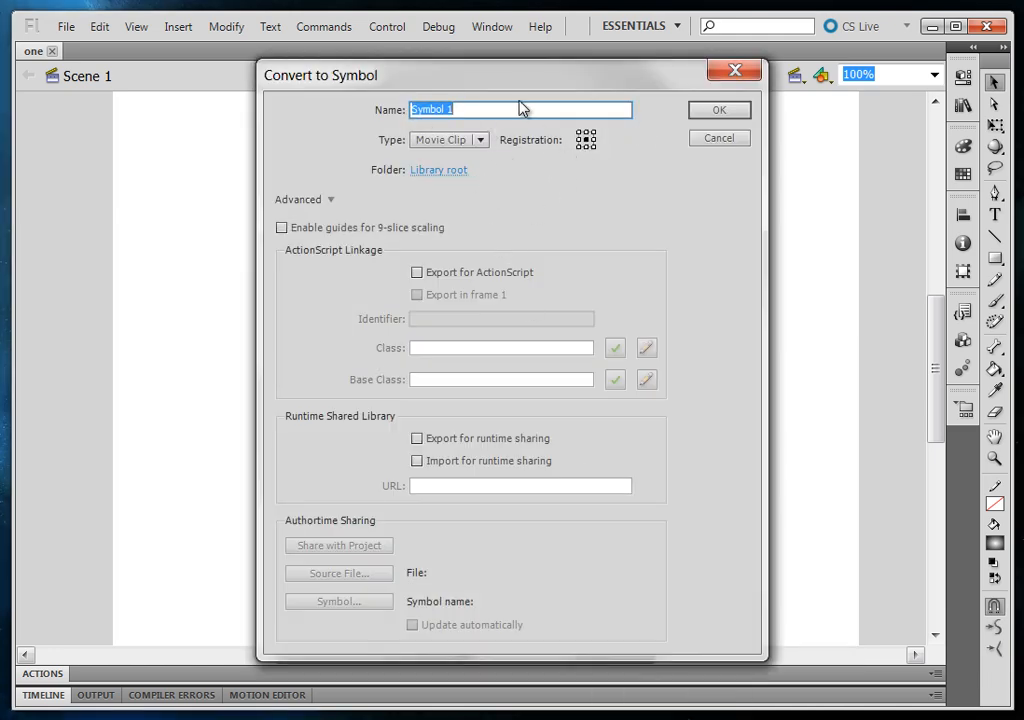
{"action": "left_click", "coordinate": [703, 114]}
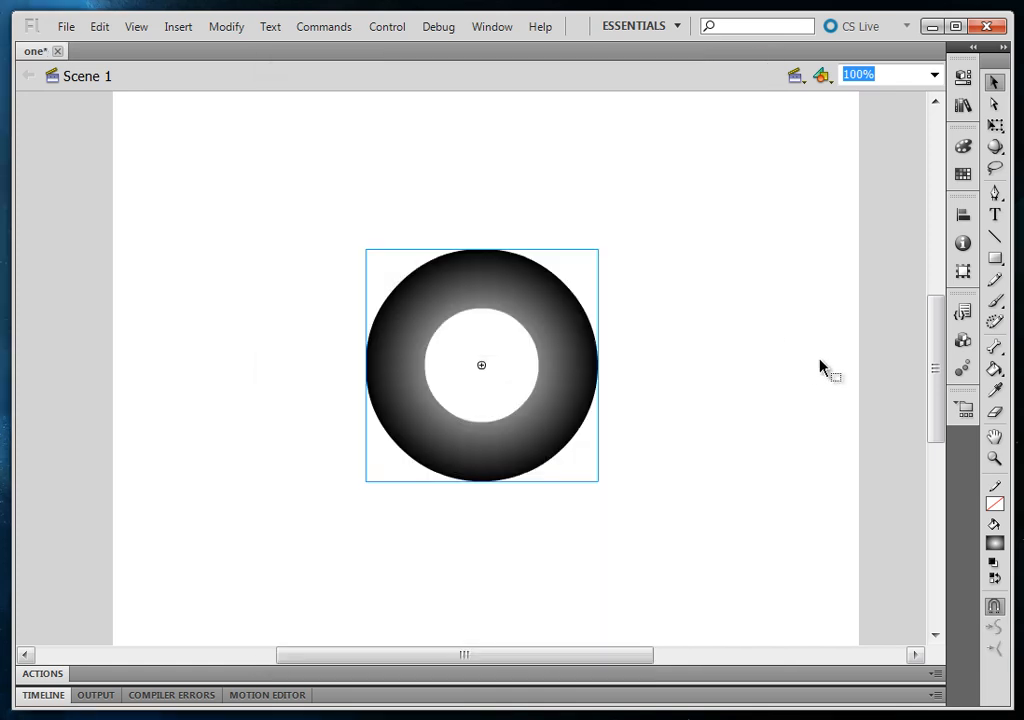
{"action": "left_click", "coordinate": [765, 367]}
{"action": "key", "text": "ctrl+s"}
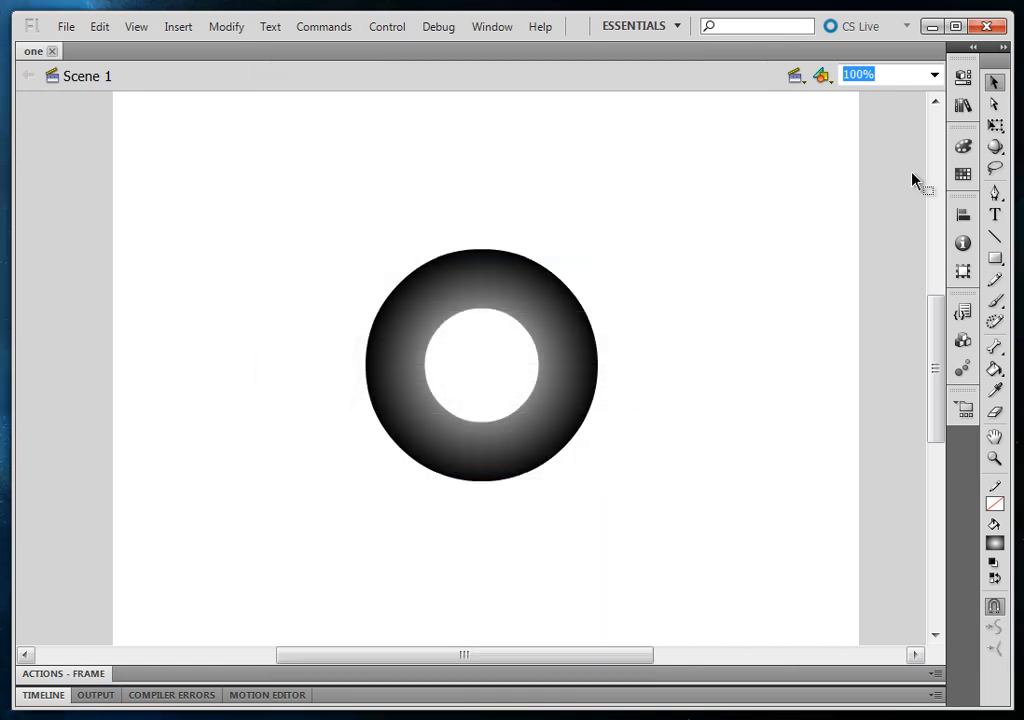
Check the document's library for the ring's movie clip symbol
{"action": "left_click", "coordinate": [964, 103]}
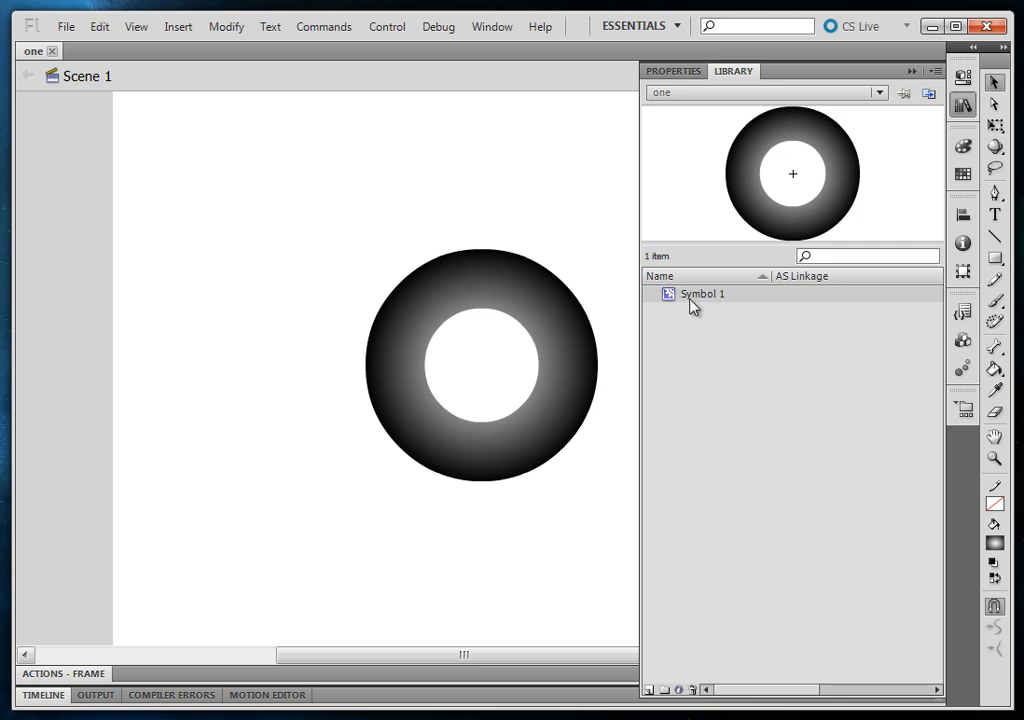
{"action": "left_click", "coordinate": [551, 545]}
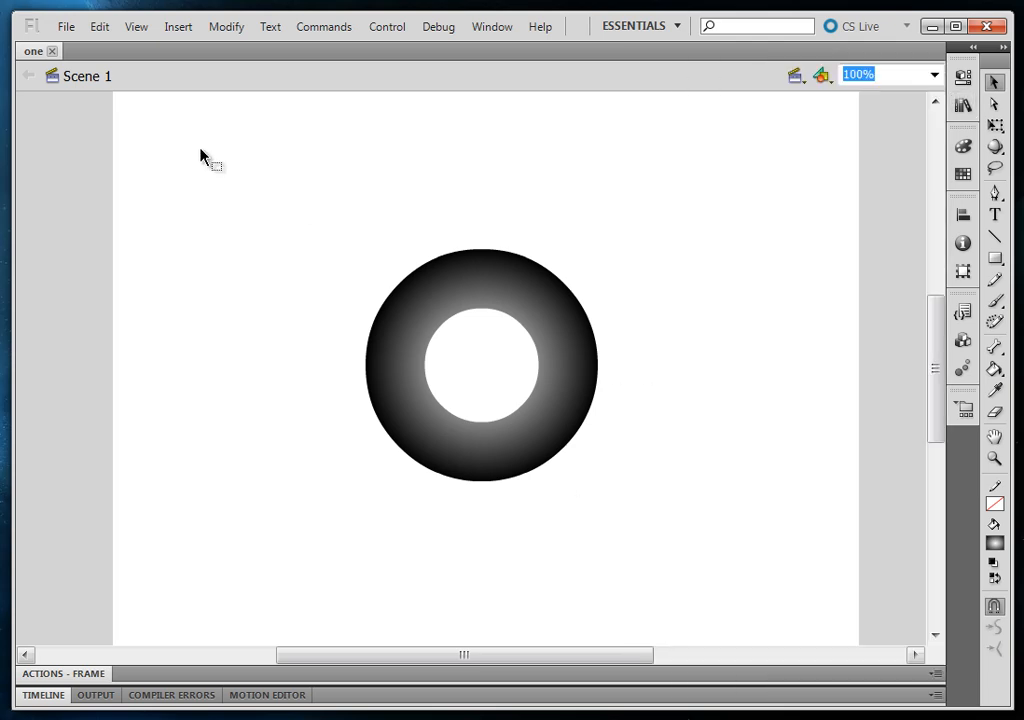
Create a new blank Flash document with the default settings
{"action": "left_click", "coordinate": [62, 31]}
{"action": "left_click", "coordinate": [70, 47]}
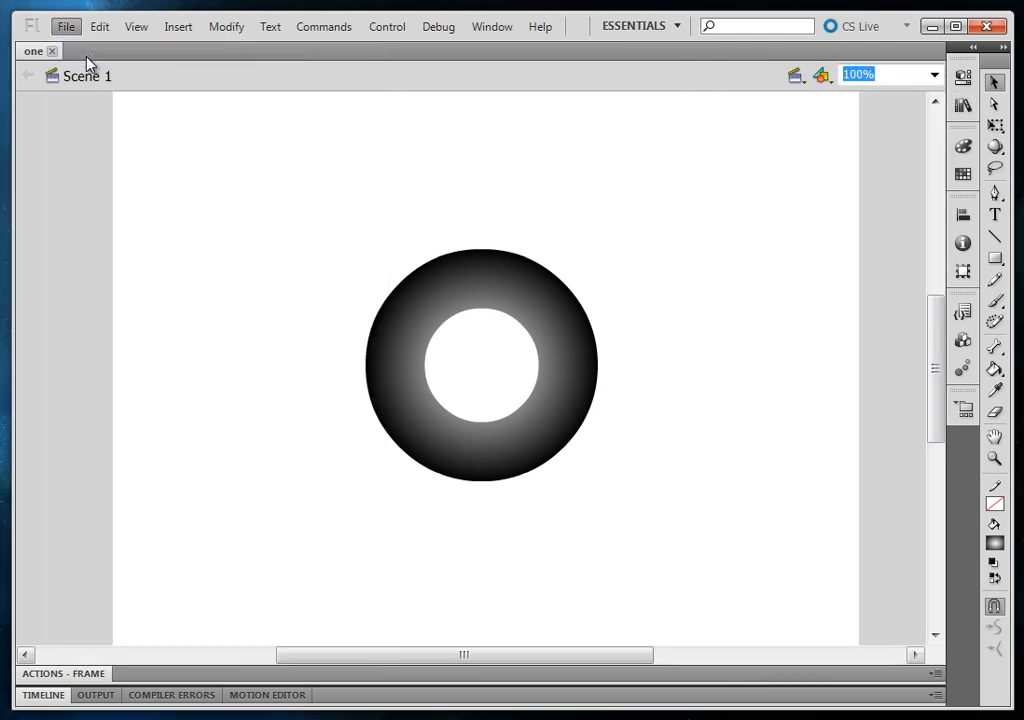
{"action": "left_click", "coordinate": [736, 573]}
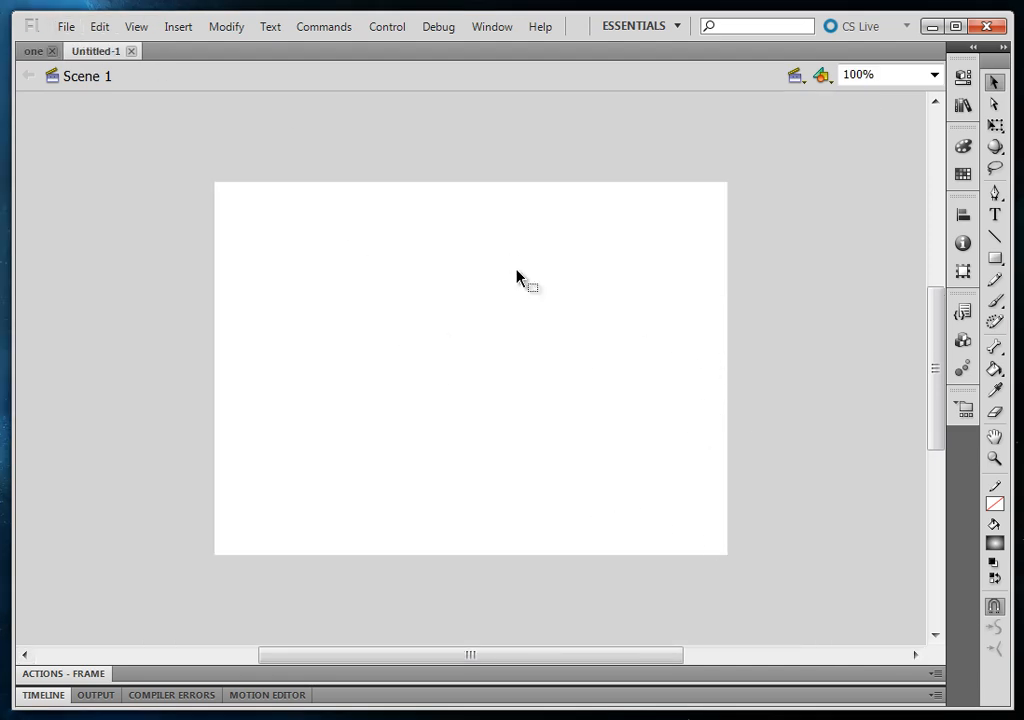
Create a movie clip named Symbol 1, linked to Symbol 1 from one.fla as its authortime source with automatic updating
{"action": "left_click", "coordinate": [193, 33]}
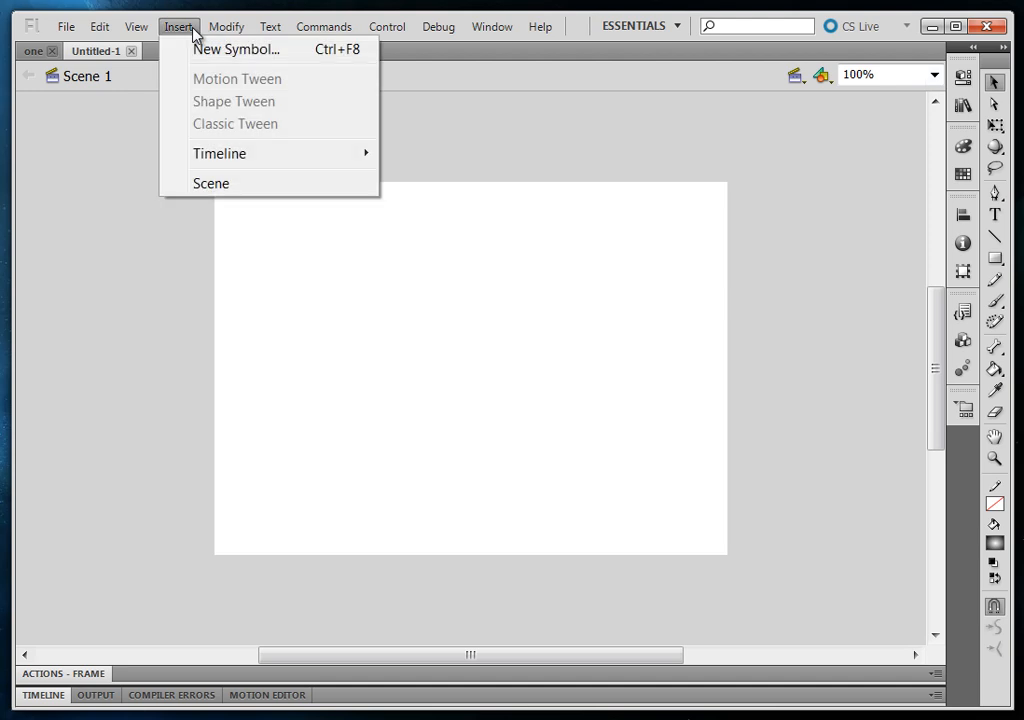
{"action": "left_click", "coordinate": [198, 50]}
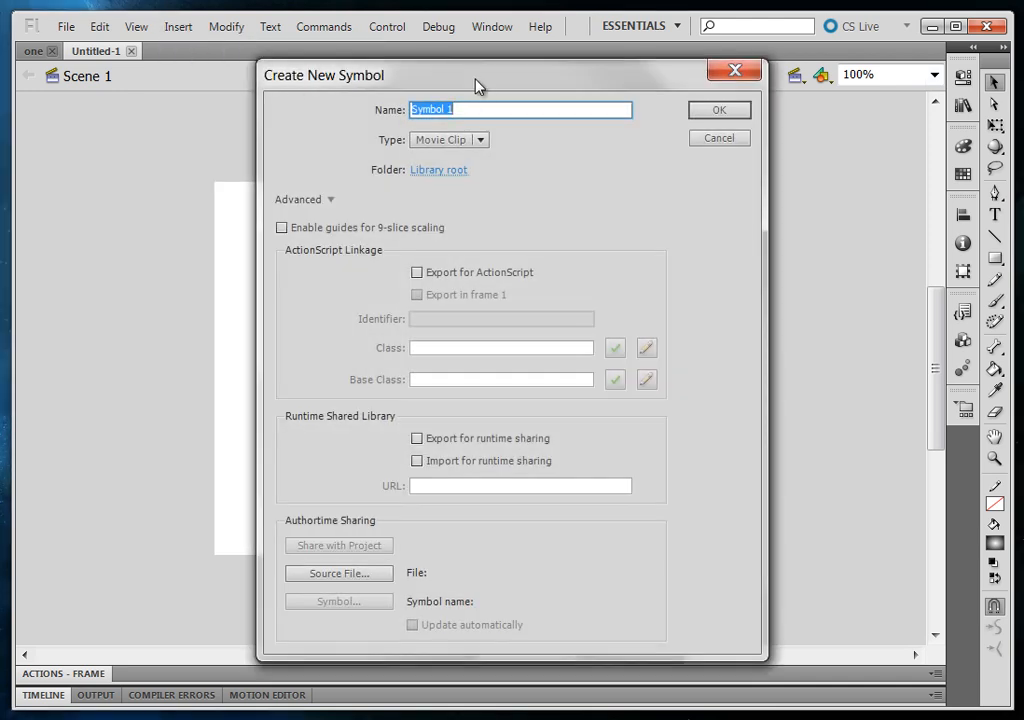
{"action": "left_click_drag", "start_coordinate": [476, 85], "coordinate": [431, 79]}
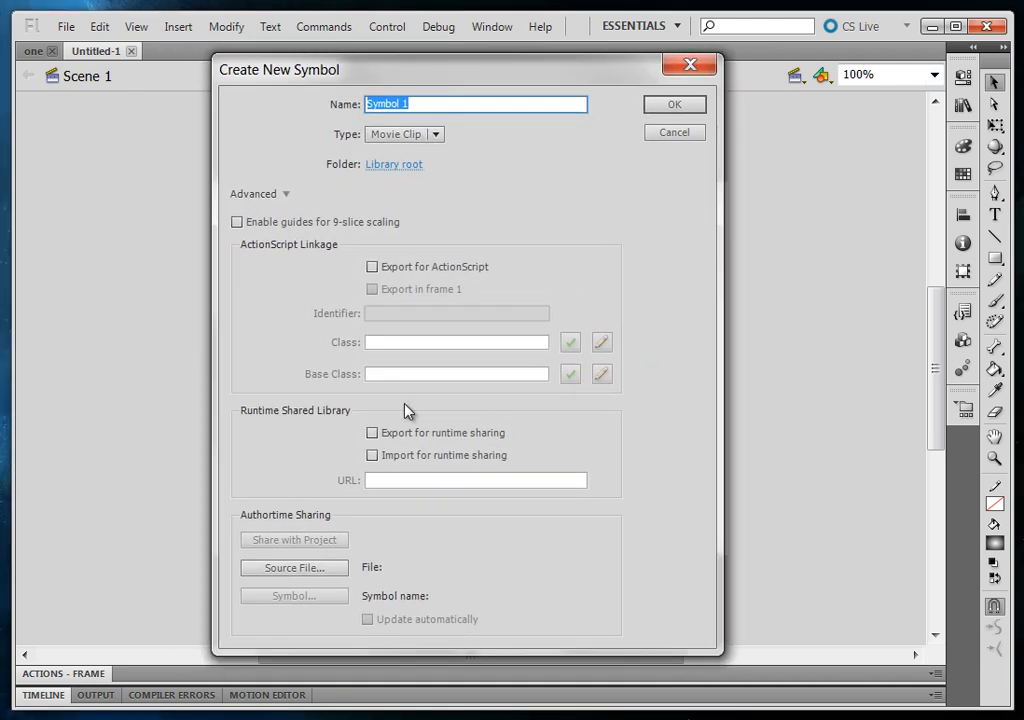
{"action": "left_click", "coordinate": [295, 568]}
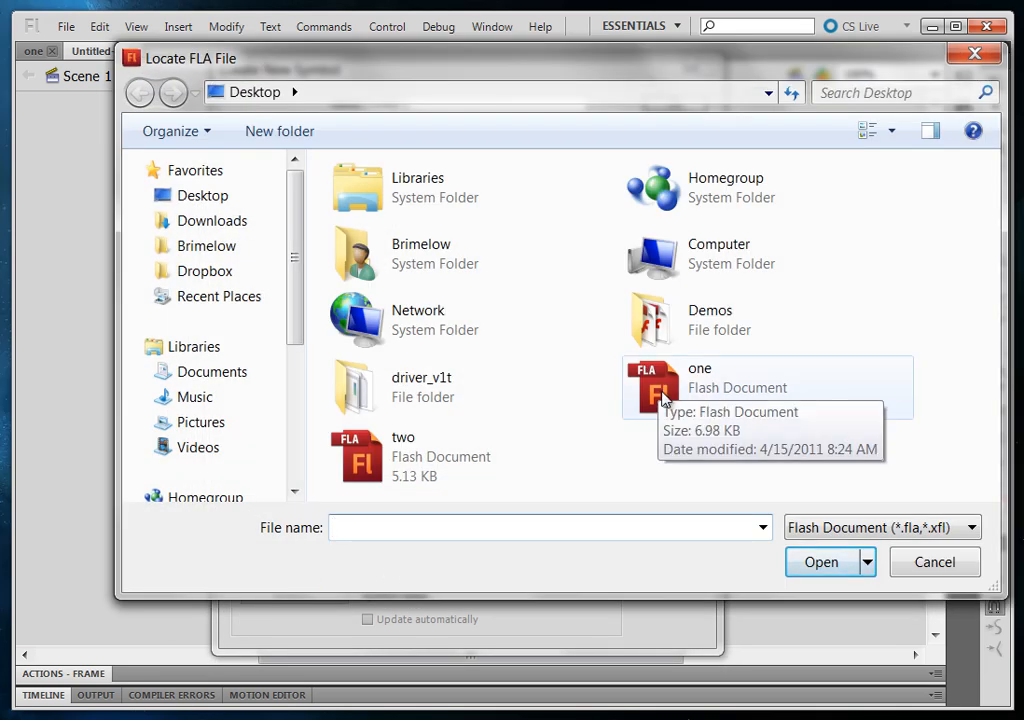
{"action": "double_click", "coordinate": [660, 397]}
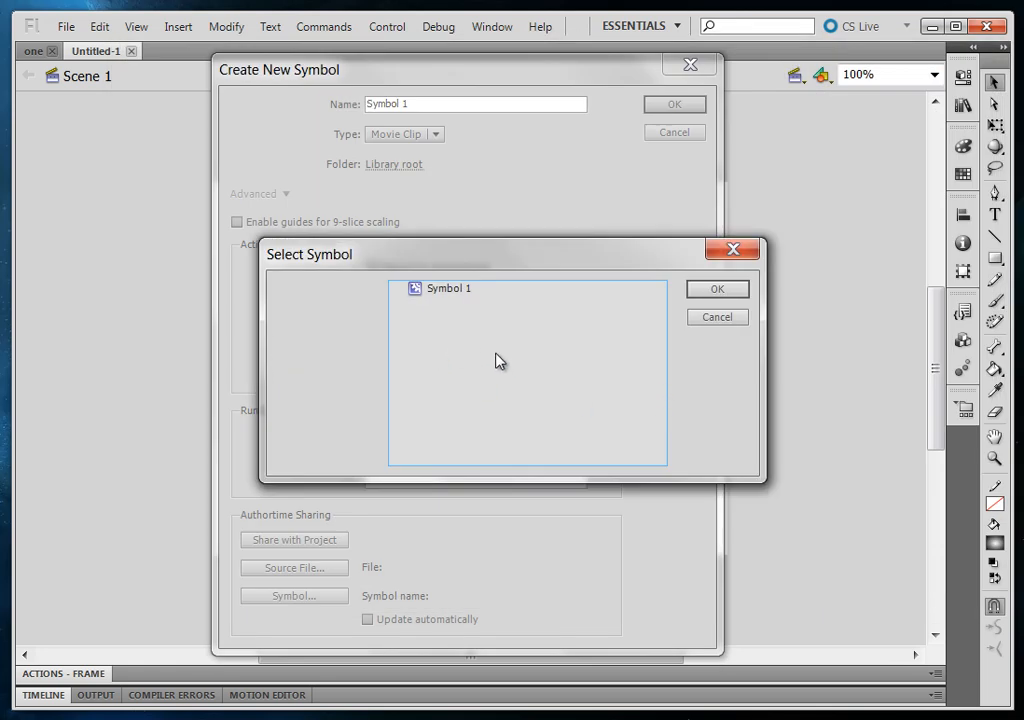
{"action": "left_click", "coordinate": [462, 290]}
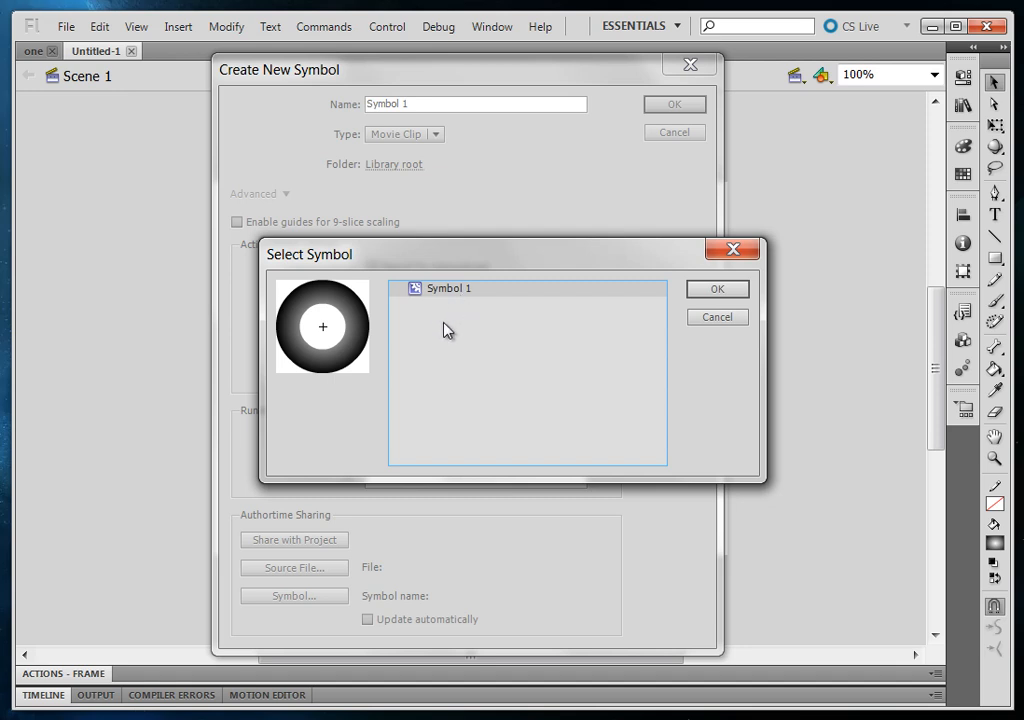
{"action": "left_click", "coordinate": [714, 291]}
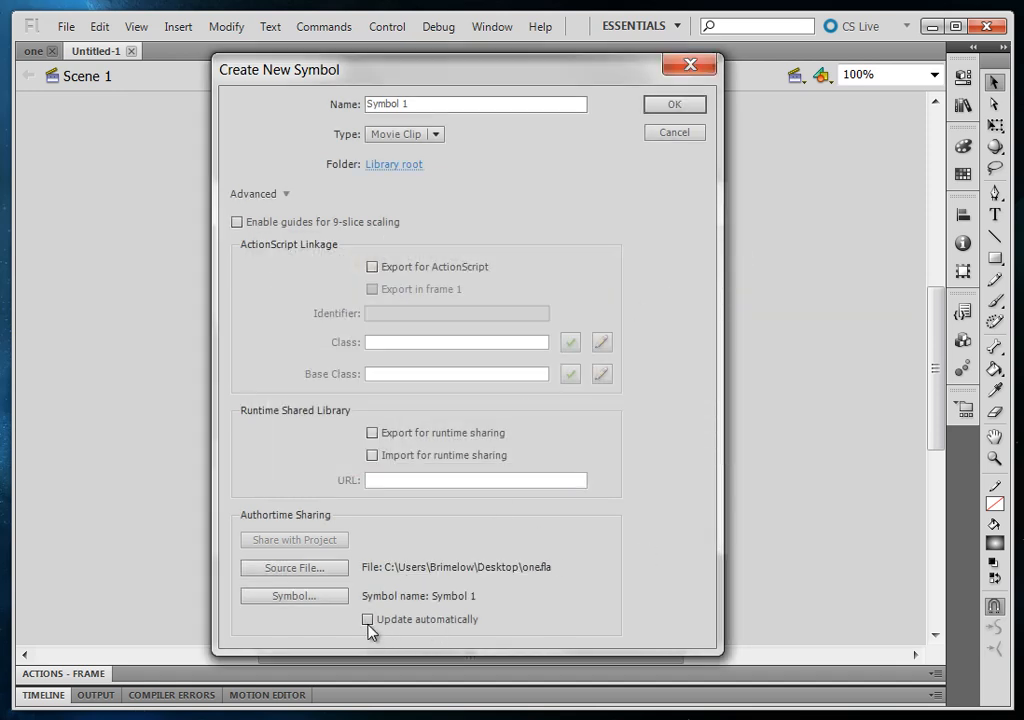
{"action": "left_click", "coordinate": [671, 112]}
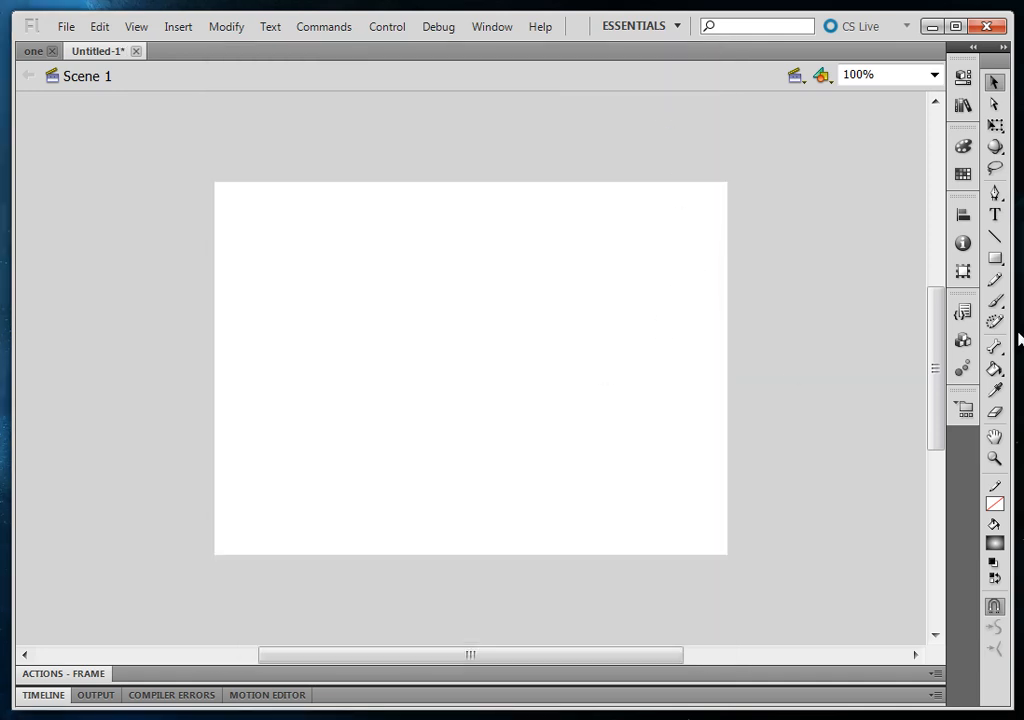
Place an instance of Symbol 1 from the library near the middle of the untitled document's stage
{"action": "left_click", "coordinate": [963, 106]}
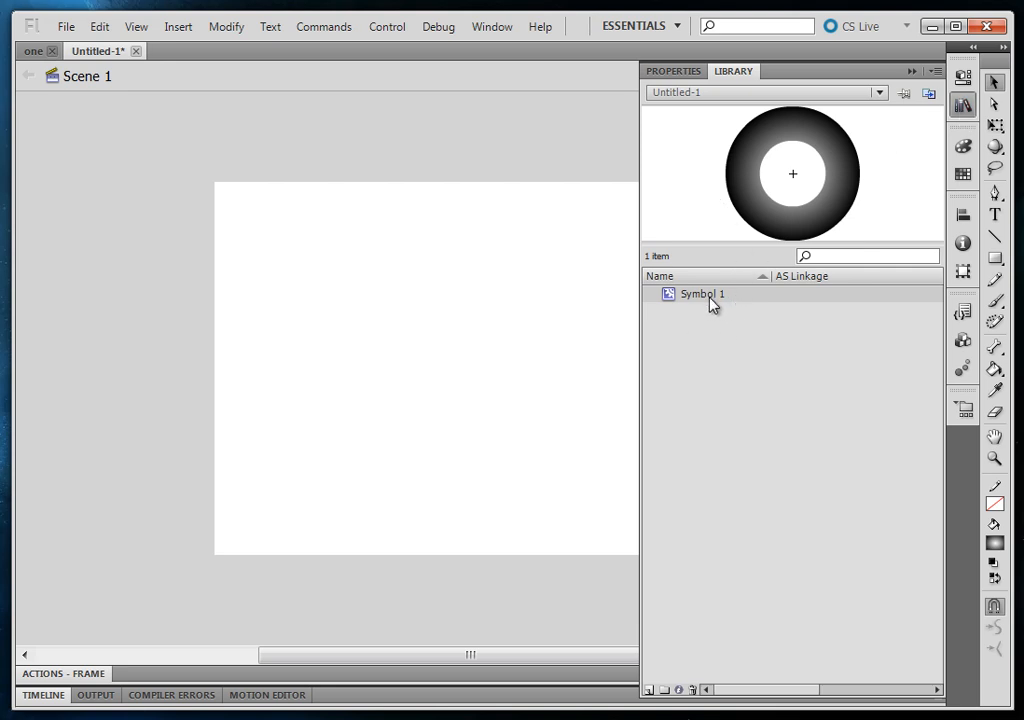
{"action": "left_click_drag", "start_coordinate": [711, 297], "coordinate": [457, 359]}
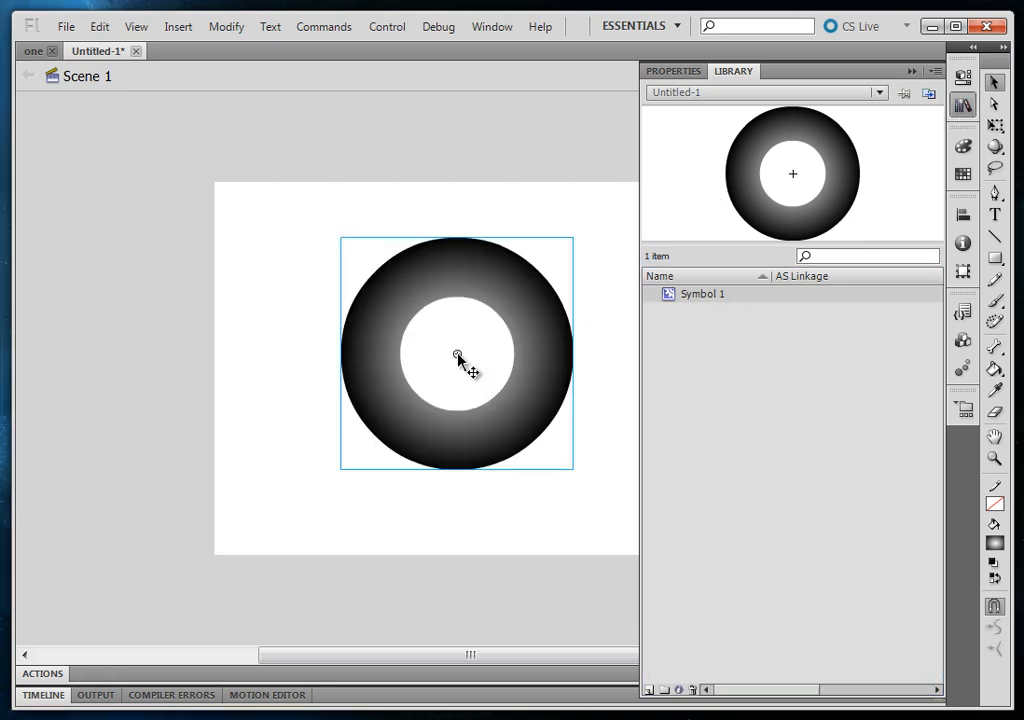
{"action": "left_click", "coordinate": [540, 445]}
{"action": "left_click_drag", "start_coordinate": [540, 445], "coordinate": [538, 440]}
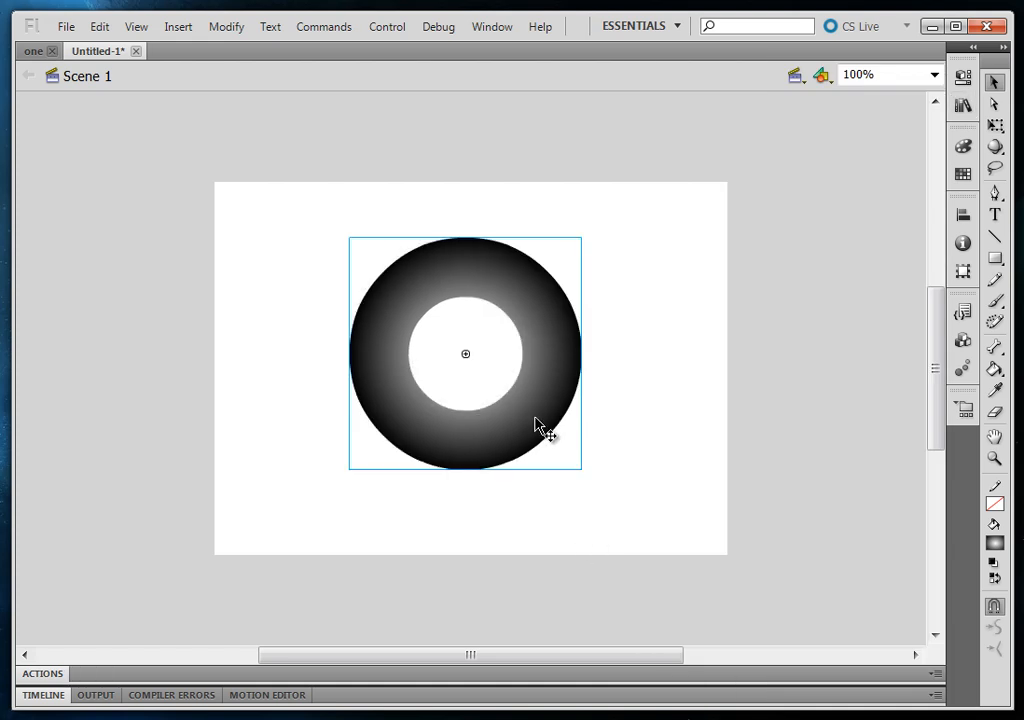
Fill the ring inside Symbol 1 of one.fla with the green radial gradient and save the document
{"action": "left_click", "coordinate": [30, 53]}
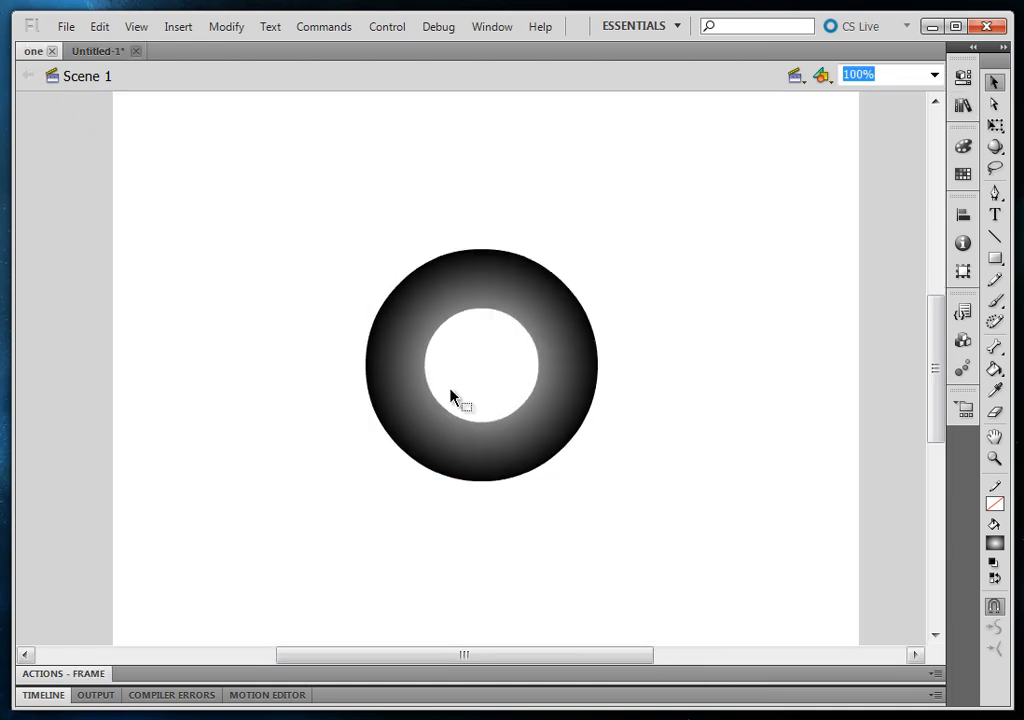
{"action": "double_click", "coordinate": [562, 343]}
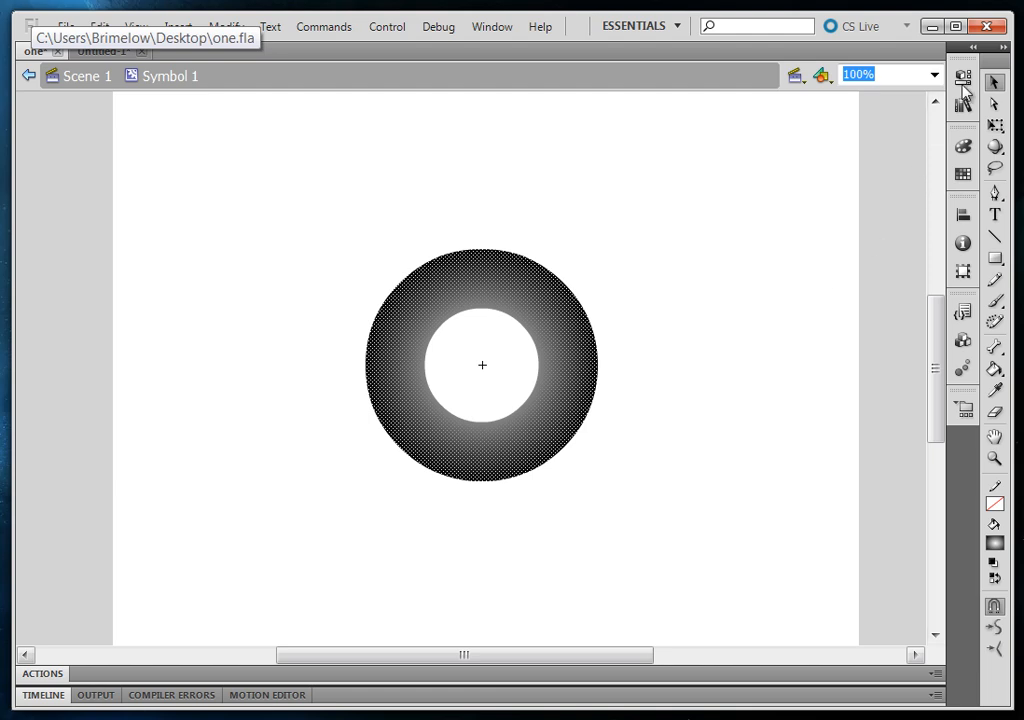
{"action": "left_click", "coordinate": [964, 174]}
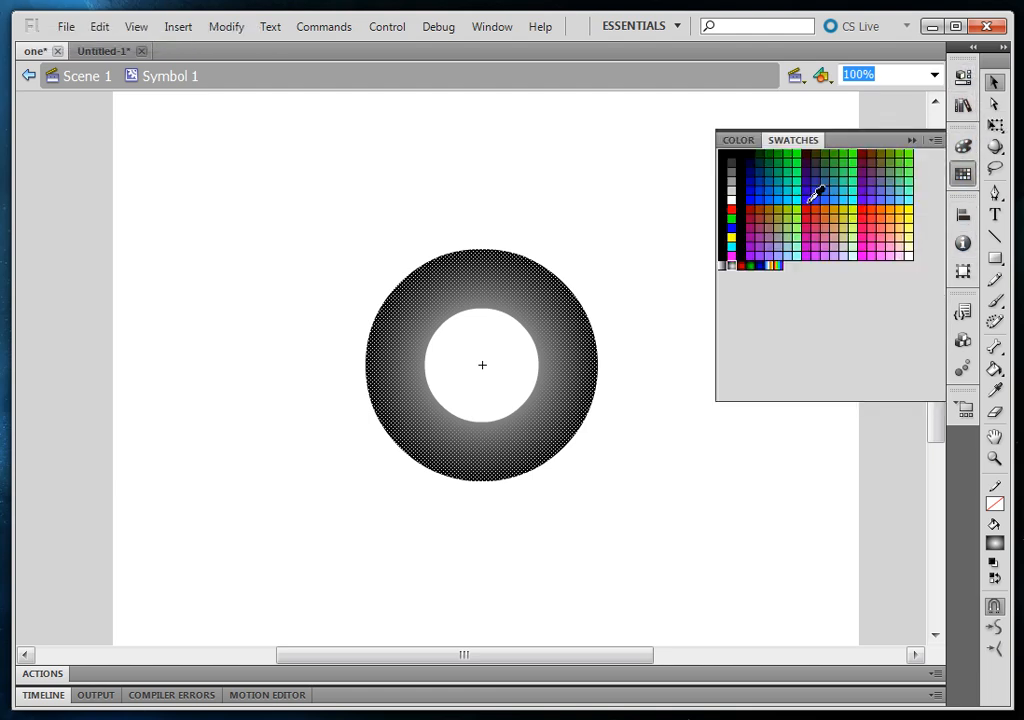
{"action": "left_click", "coordinate": [757, 266]}
{"action": "left_click", "coordinate": [686, 622]}
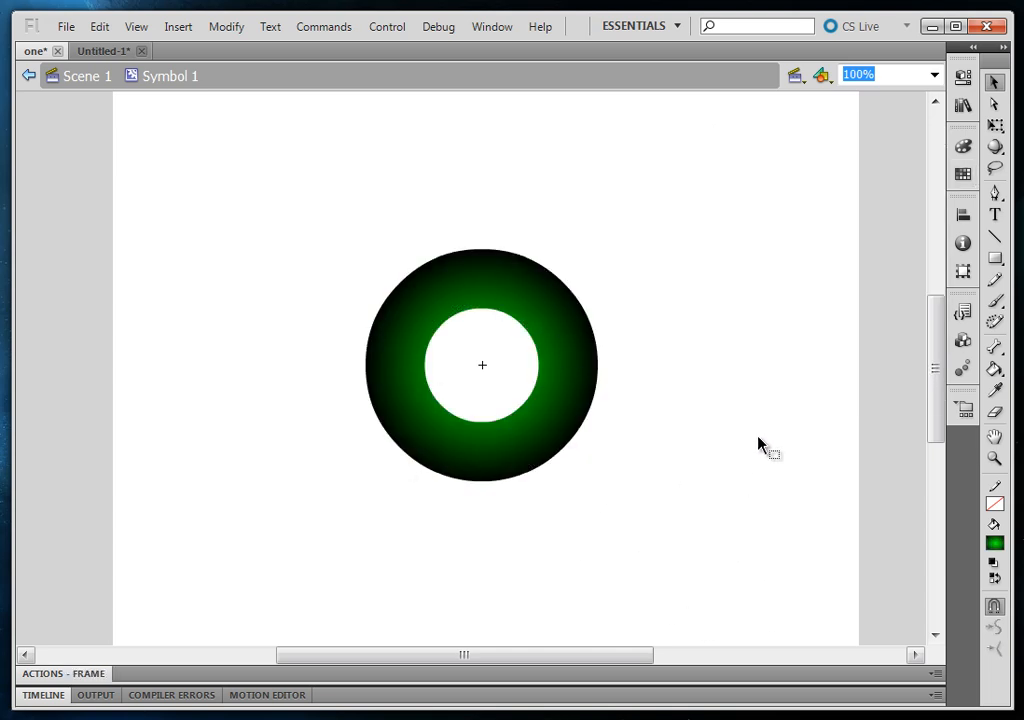
Check the linked ring's colour in the untitled document, and close that document without saving
{"action": "left_click", "coordinate": [108, 56]}
{"action": "left_click", "coordinate": [430, 485]}
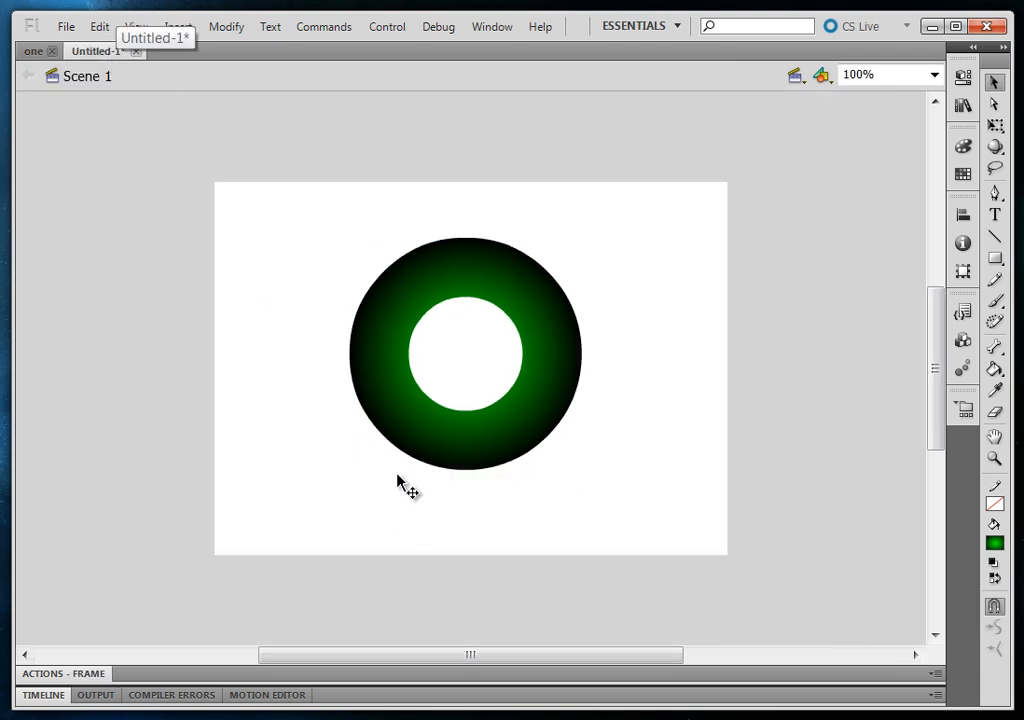
{"action": "left_click", "coordinate": [517, 423]}
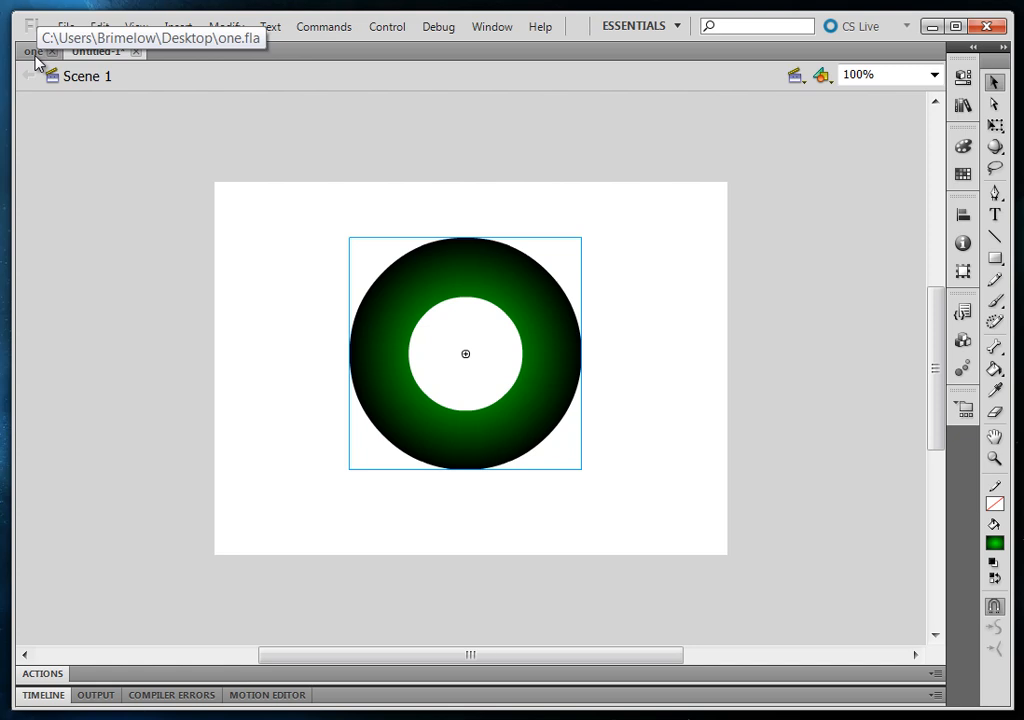
{"action": "left_click", "coordinate": [136, 51]}
{"action": "left_click", "coordinate": [520, 396]}
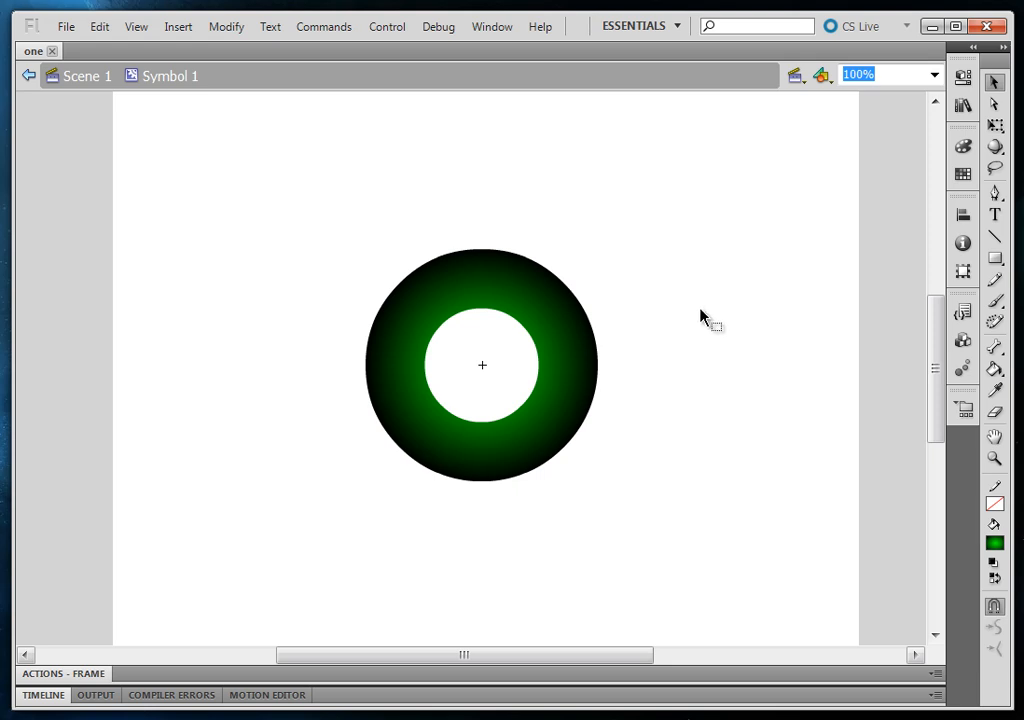
Start a new ActionScript 3.0 document and enable Auto-Save every 10 minutes in its settings
{"action": "left_click", "coordinate": [66, 27]}
{"action": "left_click", "coordinate": [73, 49]}
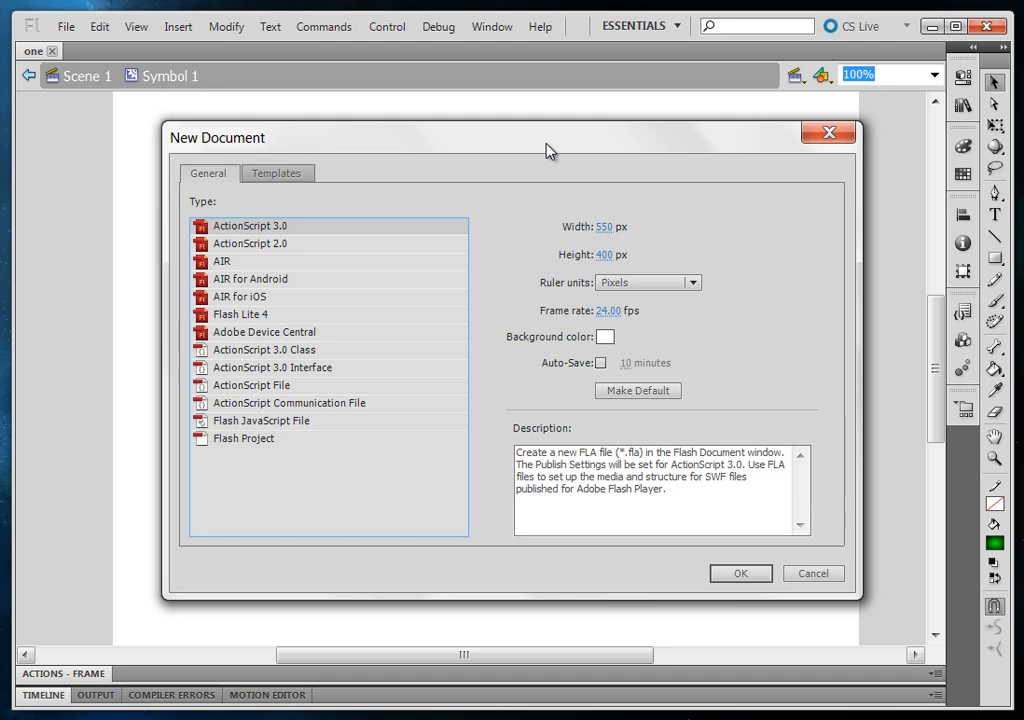
{"action": "left_click_drag", "start_coordinate": [544, 146], "coordinate": [566, 125]}
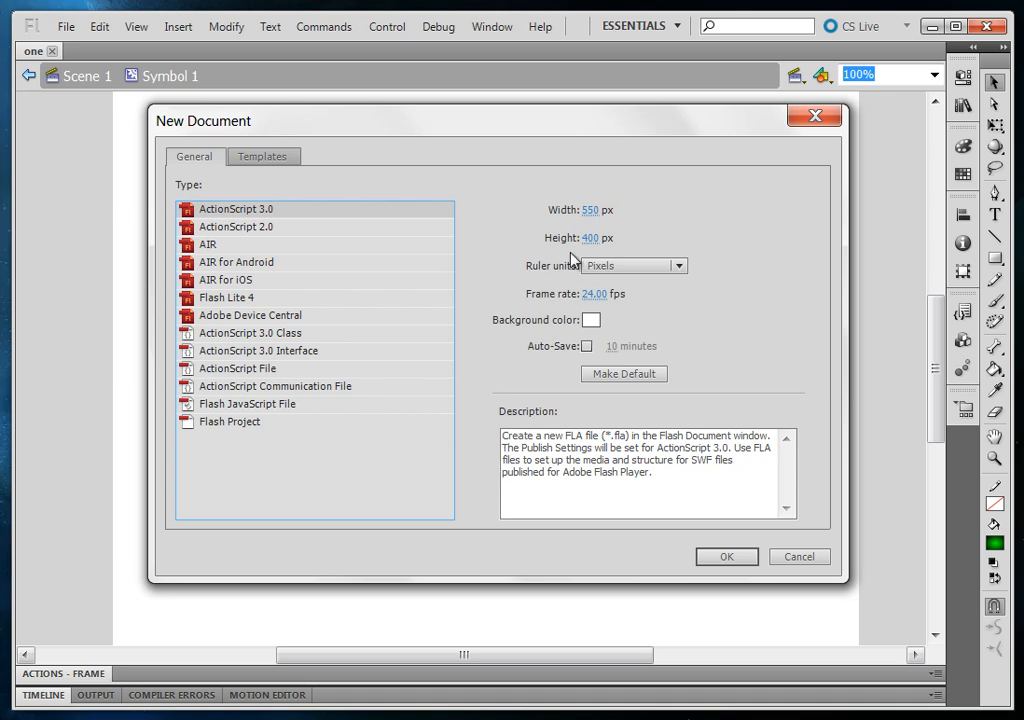
{"action": "left_click", "coordinate": [586, 346]}
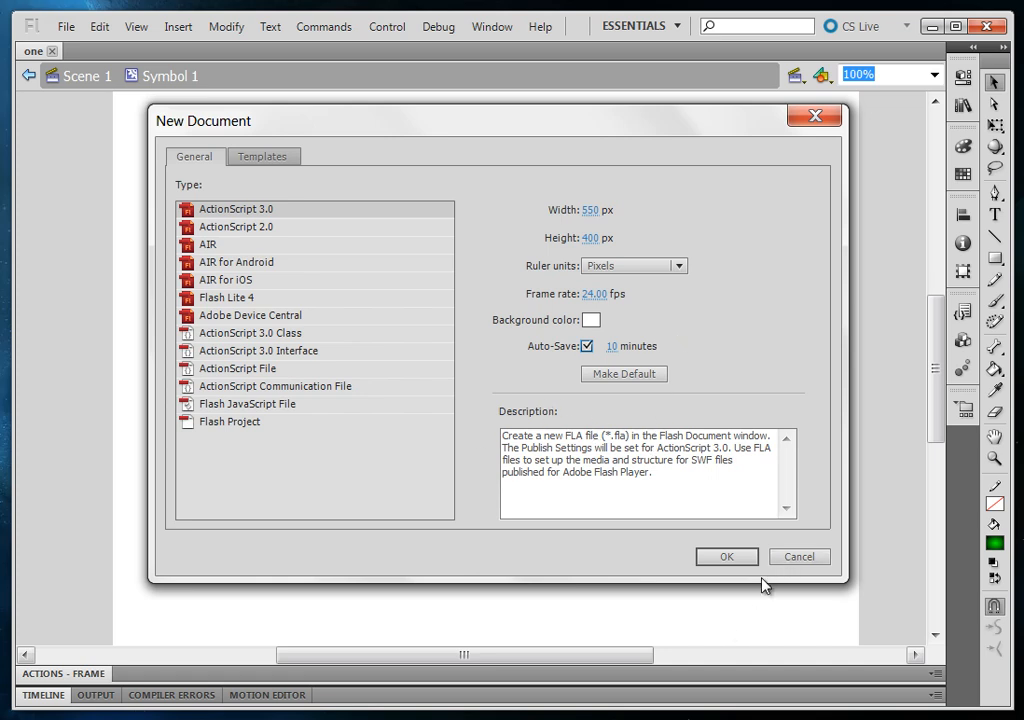
Preview the Accelerometer and Swipe Gallery templates in the AIR for Android category
{"action": "left_click", "coordinate": [259, 157]}
{"action": "left_click", "coordinate": [228, 239]}
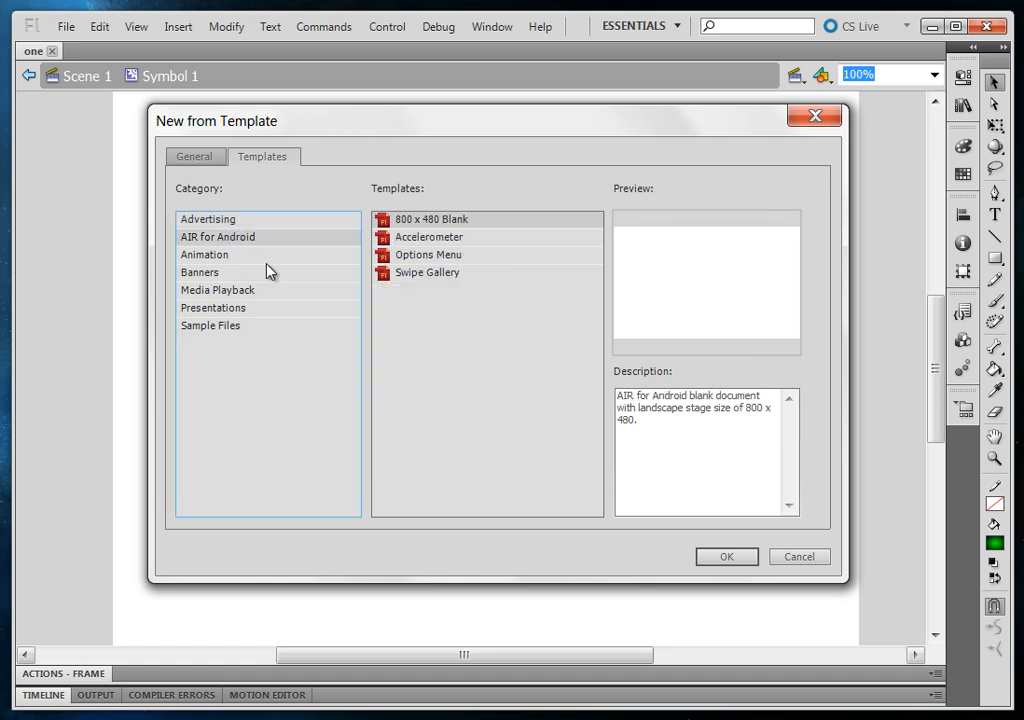
{"action": "left_click", "coordinate": [452, 237]}
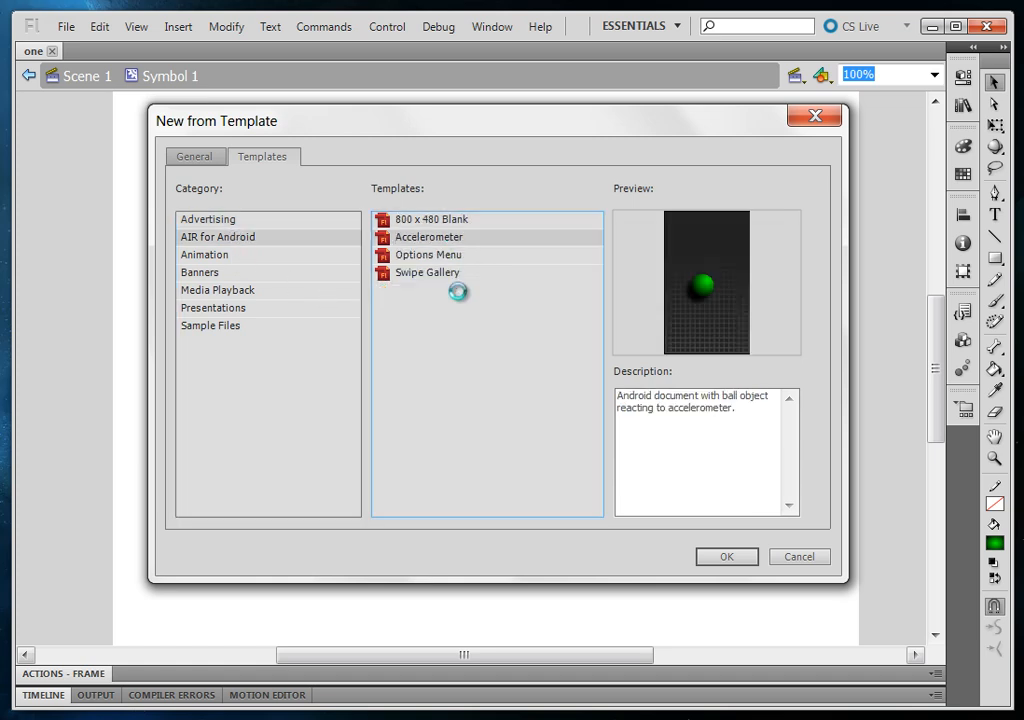
{"action": "left_click", "coordinate": [450, 273]}
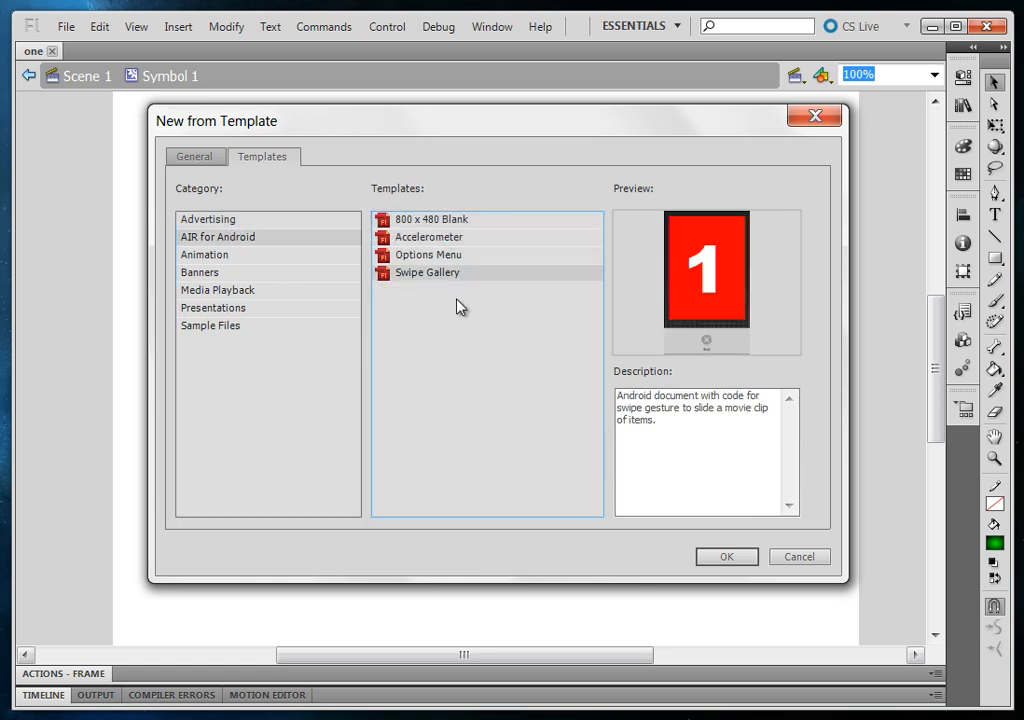
Create a document from the Options Menu template and close it without saving
{"action": "left_click", "coordinate": [458, 255]}
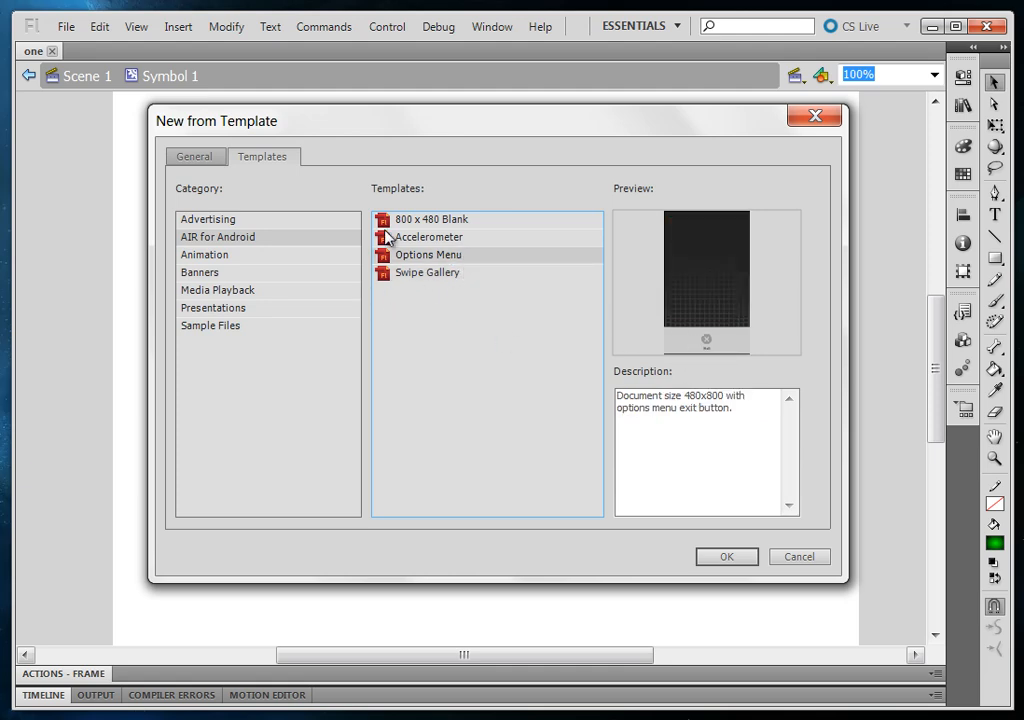
{"action": "left_click", "coordinate": [716, 557]}
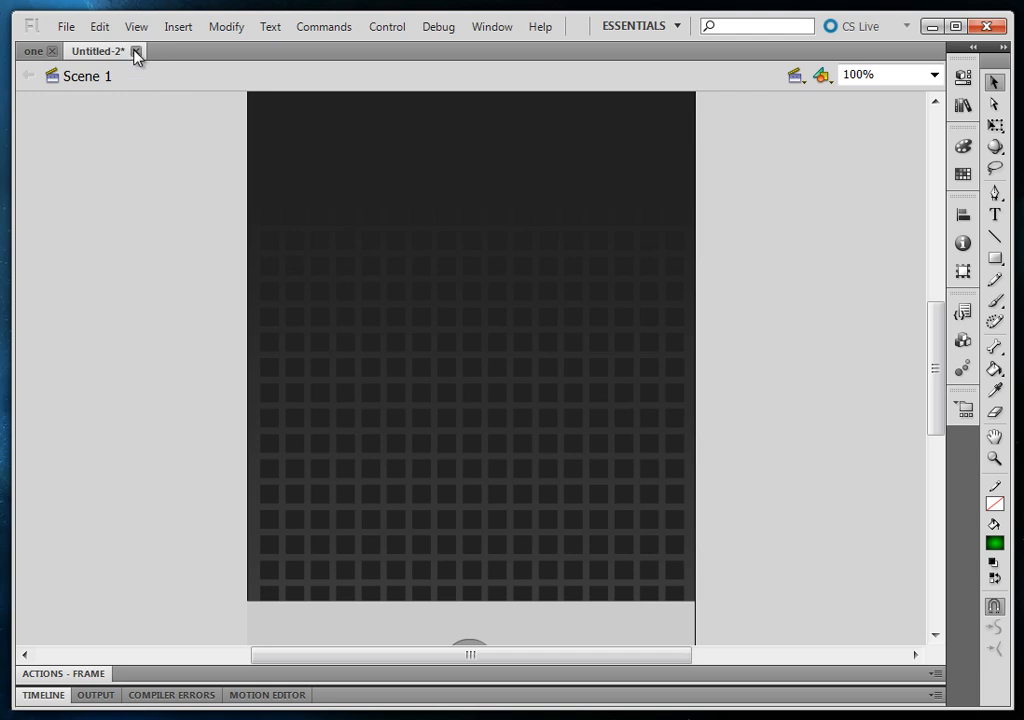
{"action": "left_click", "coordinate": [137, 51]}
{"action": "left_click", "coordinate": [510, 394]}
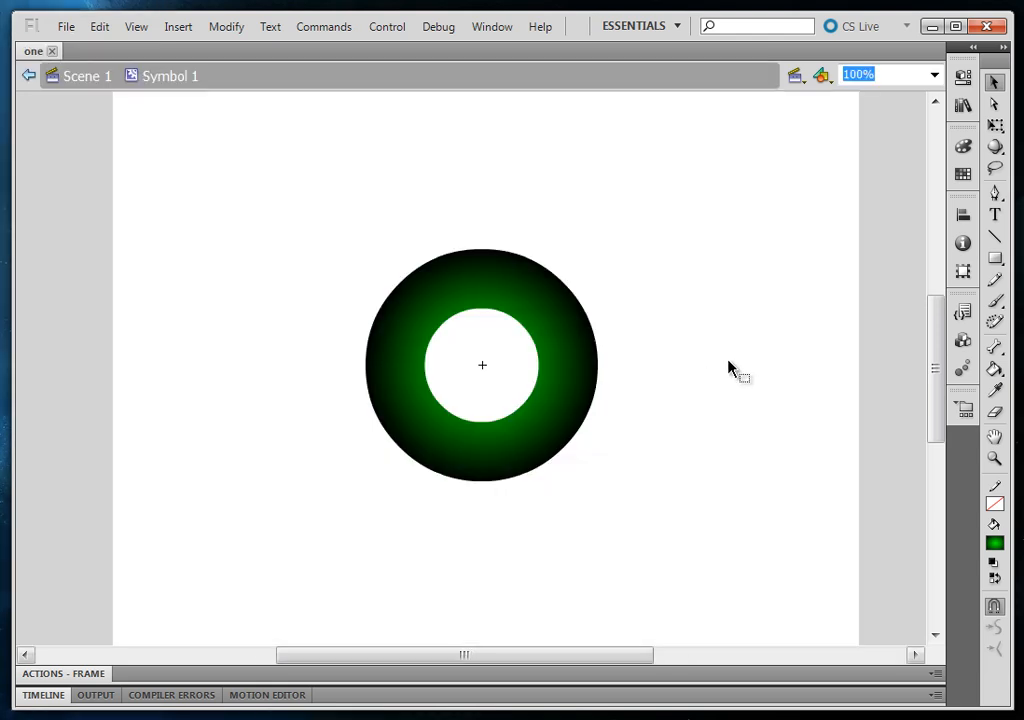
Return from Symbol 1 to Scene 1 and delete the green ring from the stage
{"action": "left_click", "coordinate": [515, 302]}
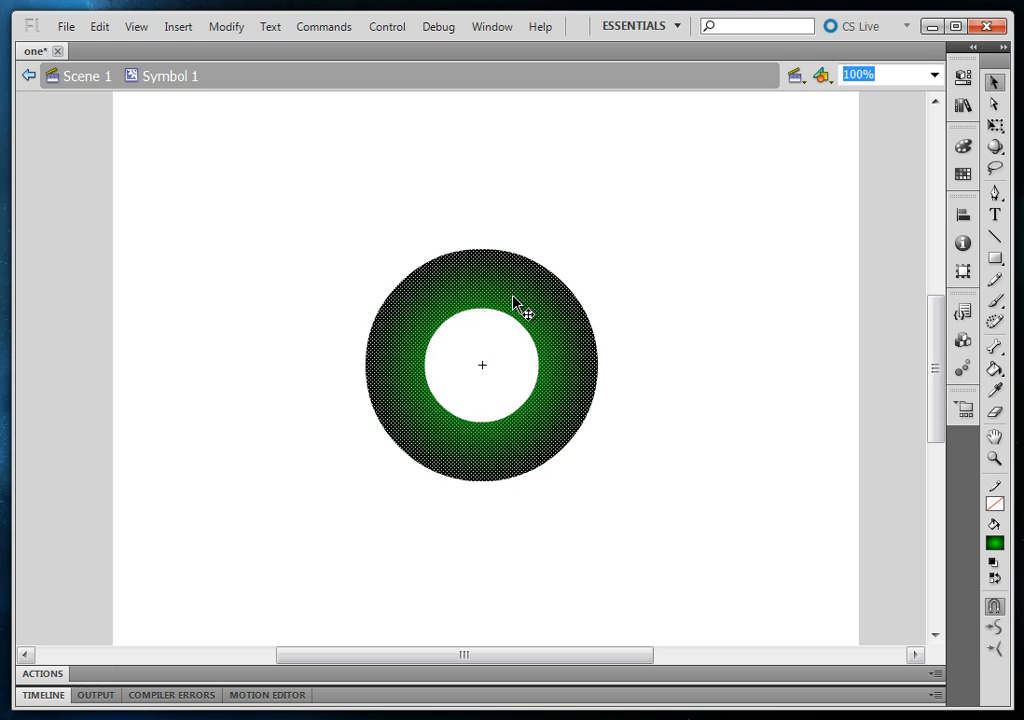
{"action": "left_click", "coordinate": [62, 76]}
{"action": "left_click", "coordinate": [246, 367]}
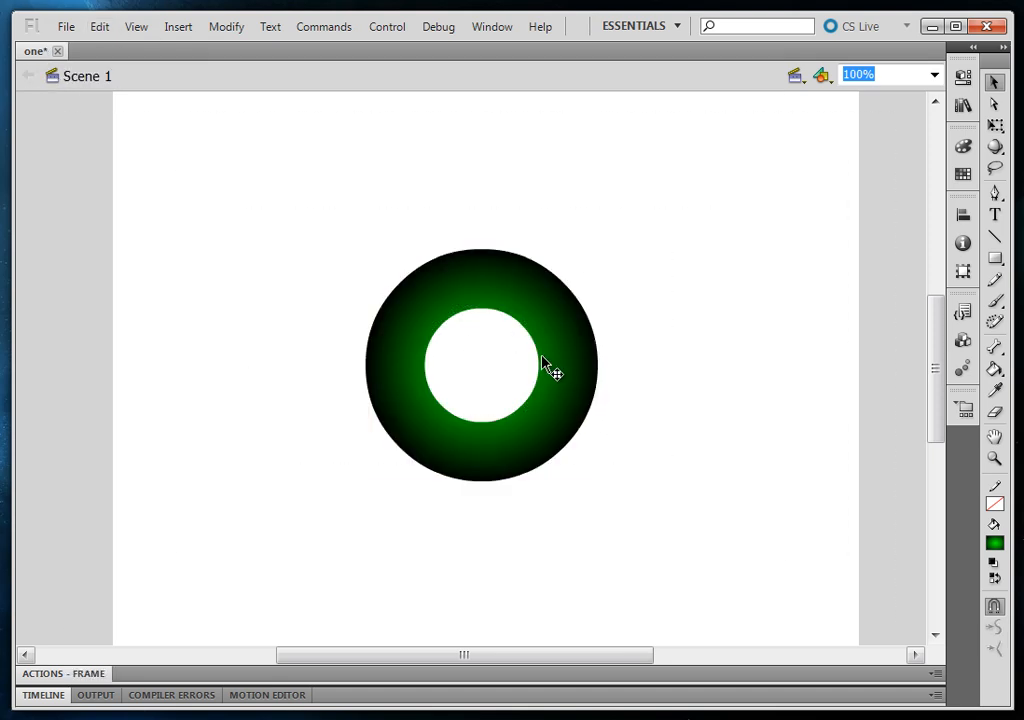
{"action": "left_click", "coordinate": [543, 358]}
{"action": "key", "text": "Delete"}
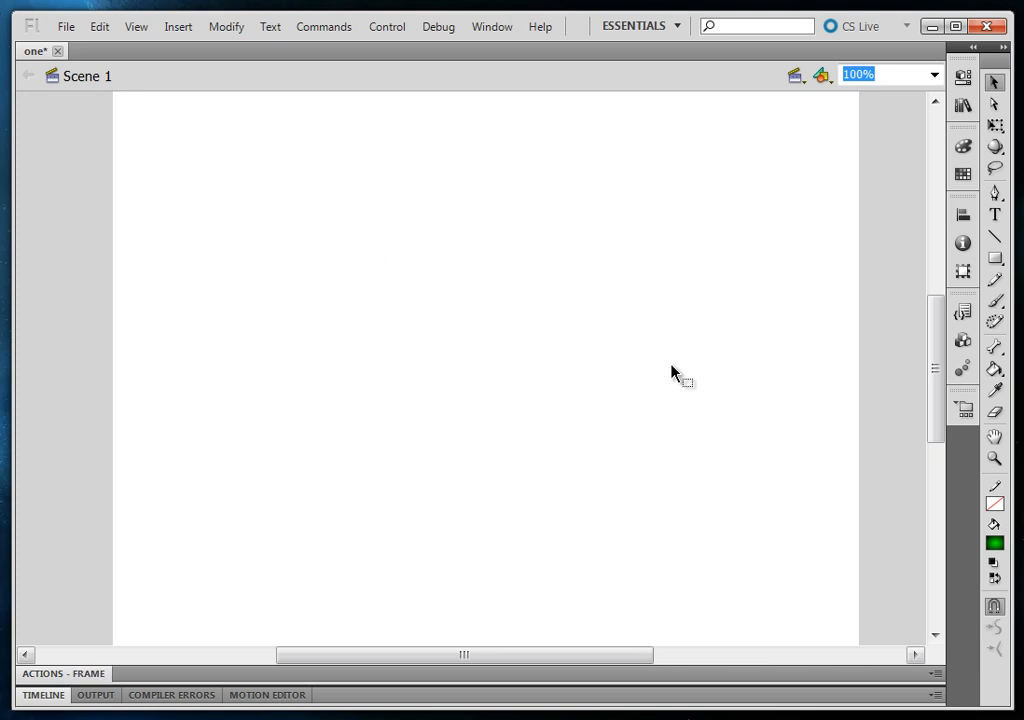
Draw a square with the green radial gradient fill near the middle of the stage and leave it deselected
{"action": "left_click", "coordinate": [995, 258]}
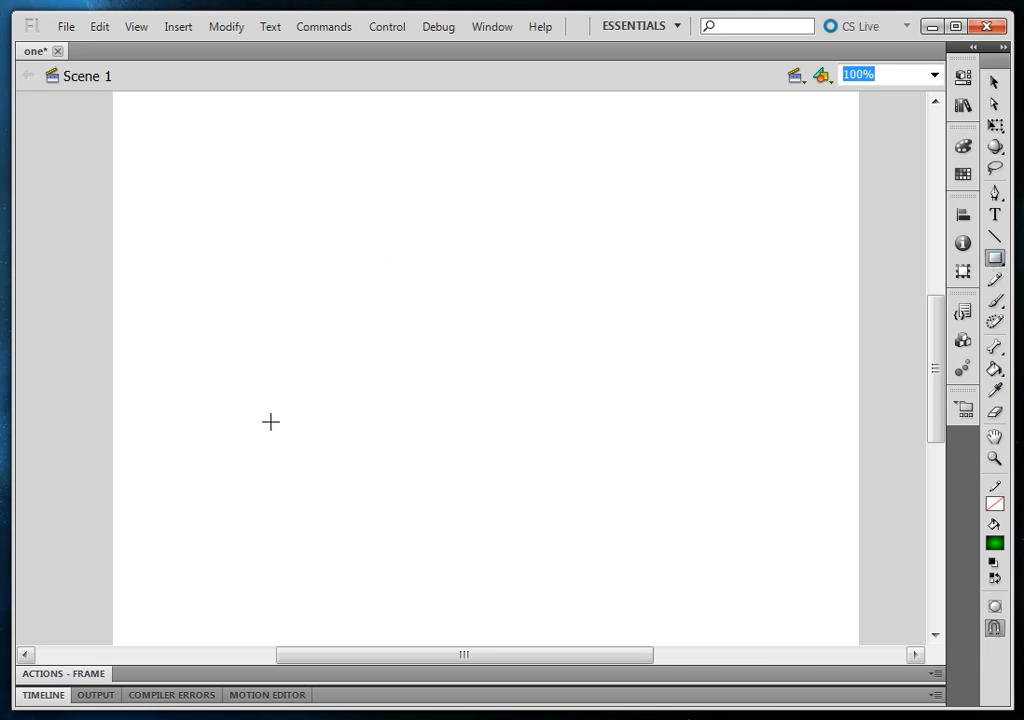
{"action": "left_click_drag", "start_coordinate": [318, 212], "coordinate": [601, 497]}
{"action": "key", "text": "v"}
{"action": "key", "text": "ctrl+a"}
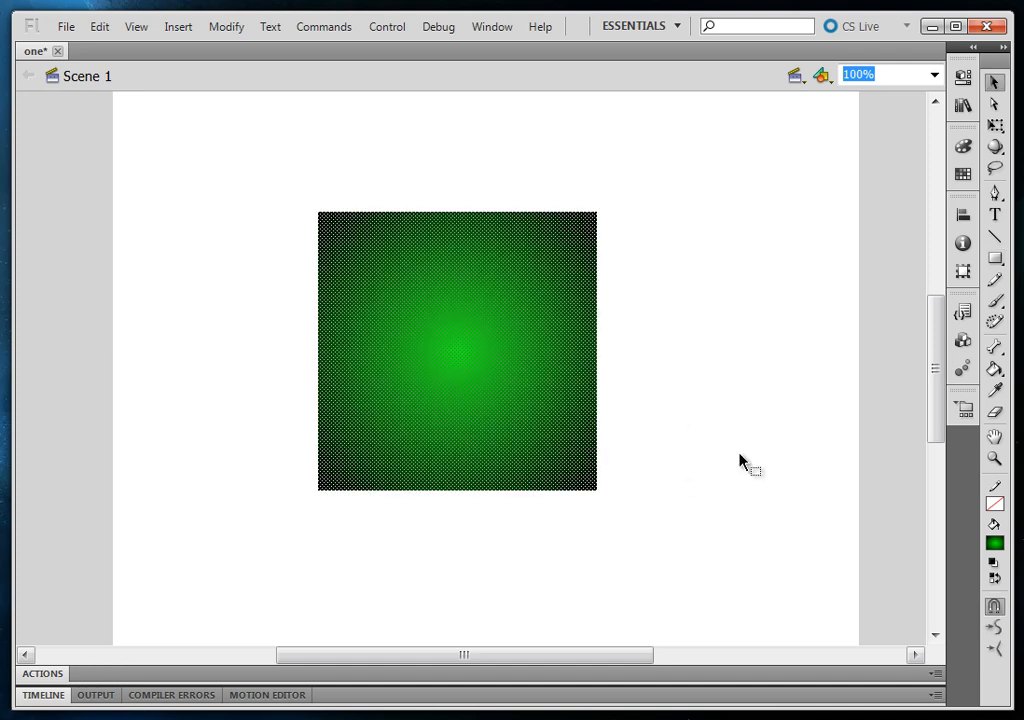
{"action": "left_click", "coordinate": [687, 386]}
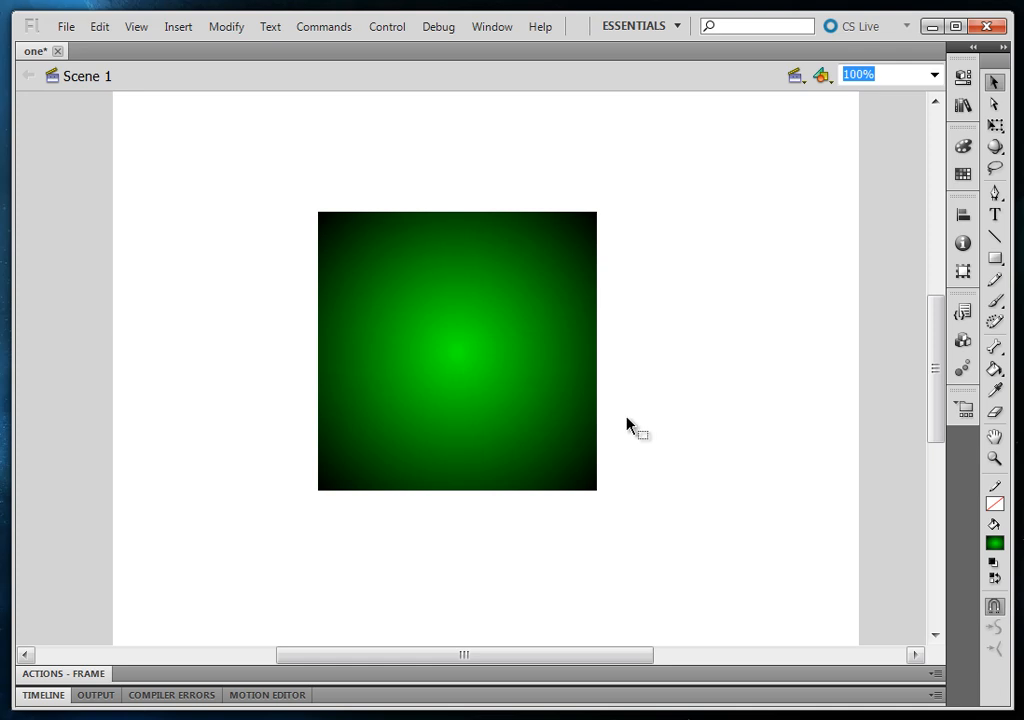
Convert the green gradient square on the stage to a bitmap and deselect it
{"action": "left_click", "coordinate": [400, 384]}
{"action": "left_click", "coordinate": [605, 537]}
{"action": "left_click", "coordinate": [456, 346]}
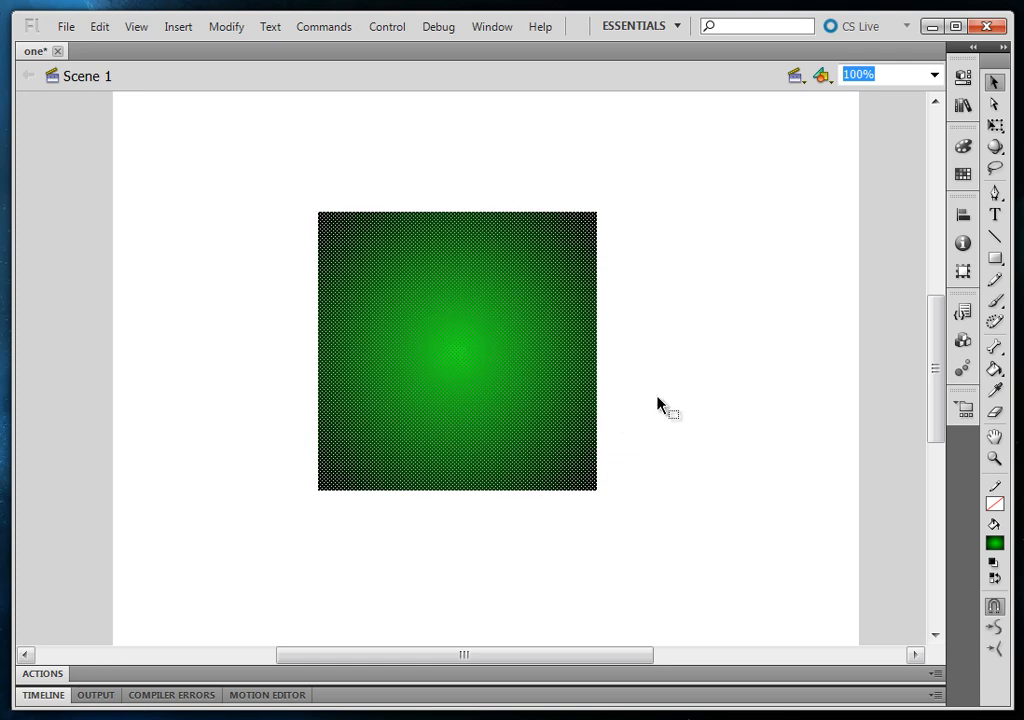
{"action": "left_click", "coordinate": [238, 28]}
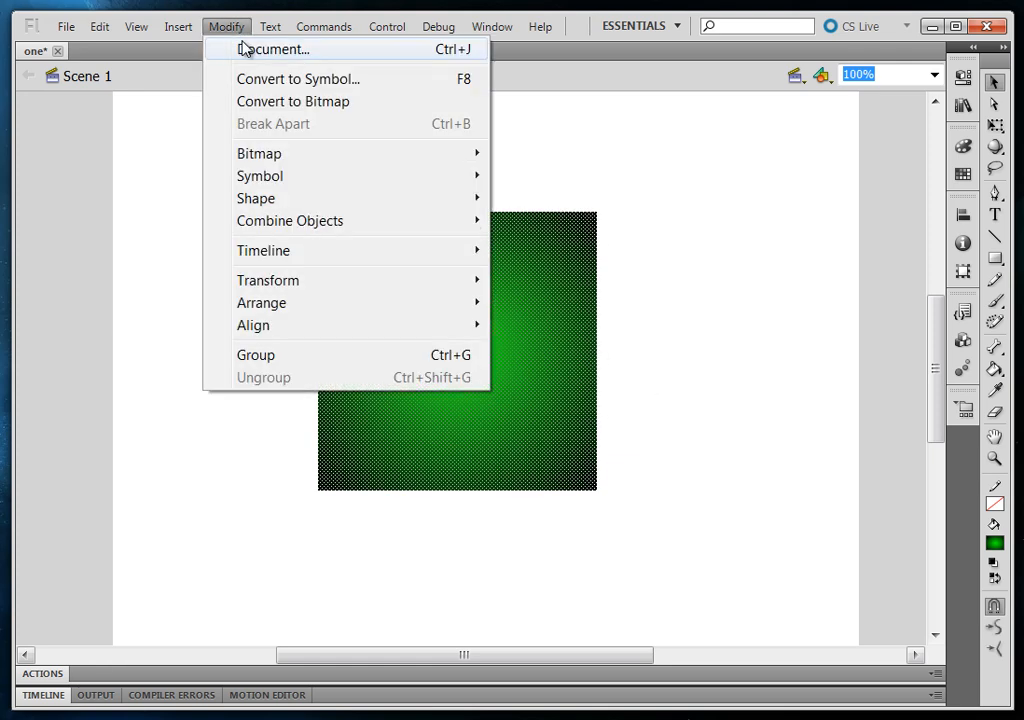
{"action": "left_click", "coordinate": [338, 104]}
{"action": "left_click", "coordinate": [622, 586]}
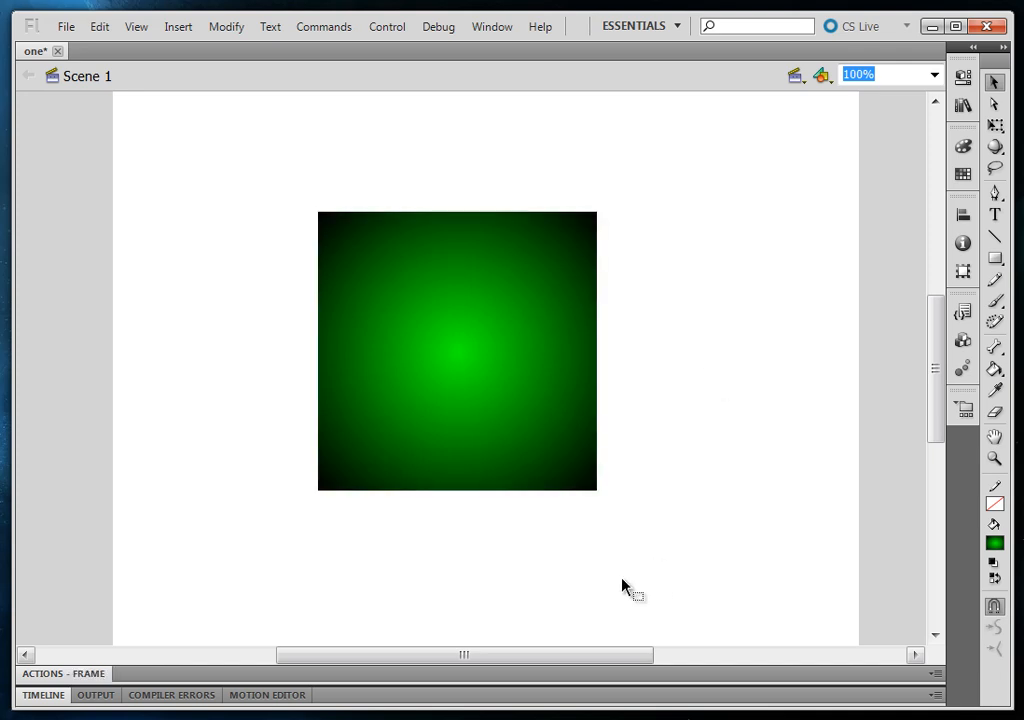
Select the converted square and examine its Bitmap 1 entry in the document's library
{"action": "left_click", "coordinate": [448, 373]}
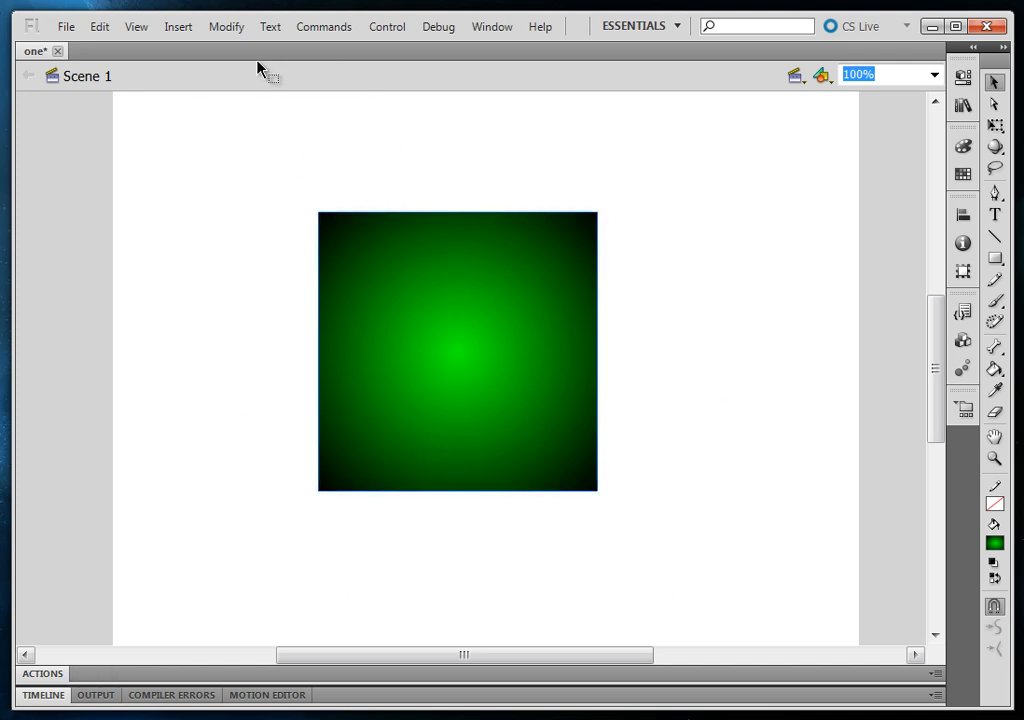
{"action": "left_click", "coordinate": [910, 164]}
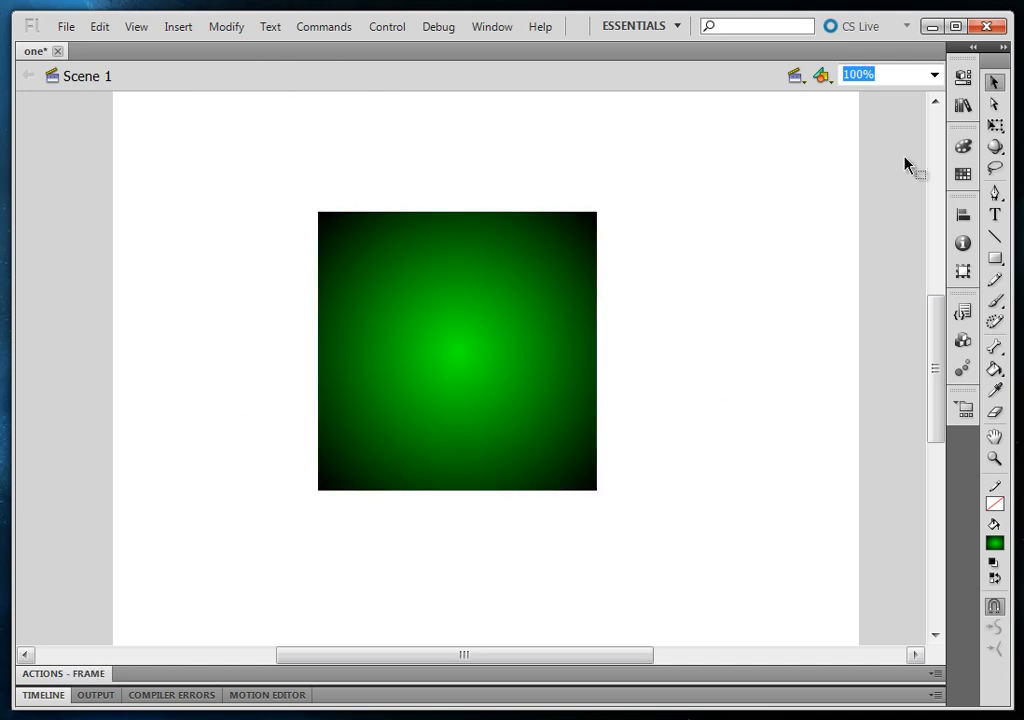
{"action": "left_click", "coordinate": [963, 104]}
{"action": "left_click", "coordinate": [721, 295]}
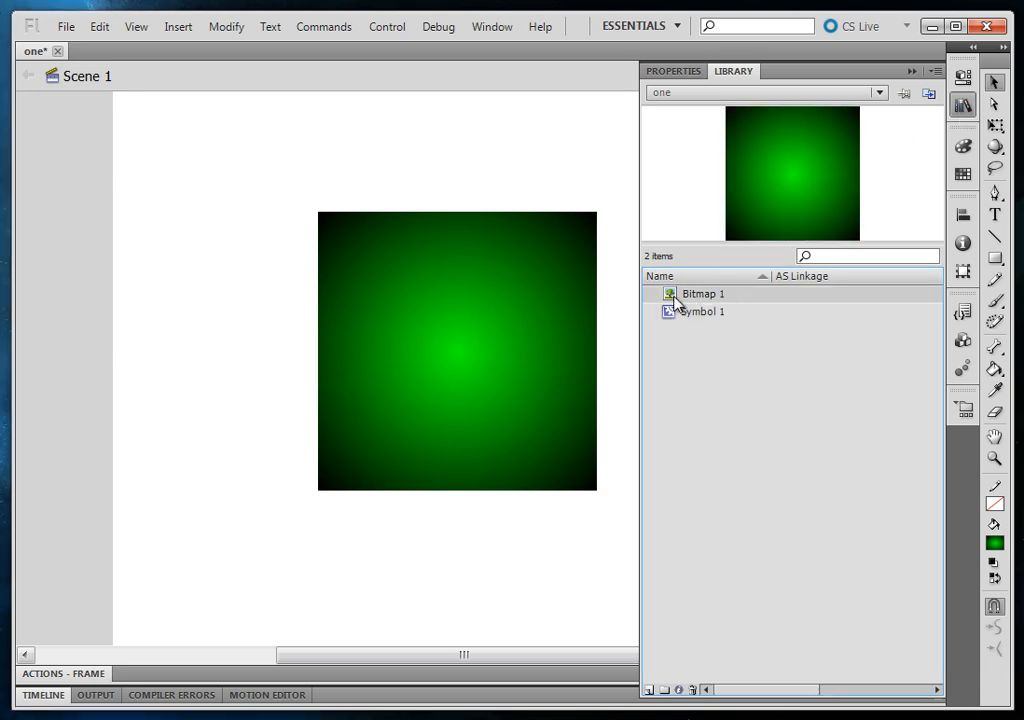
{"action": "left_click", "coordinate": [726, 365]}
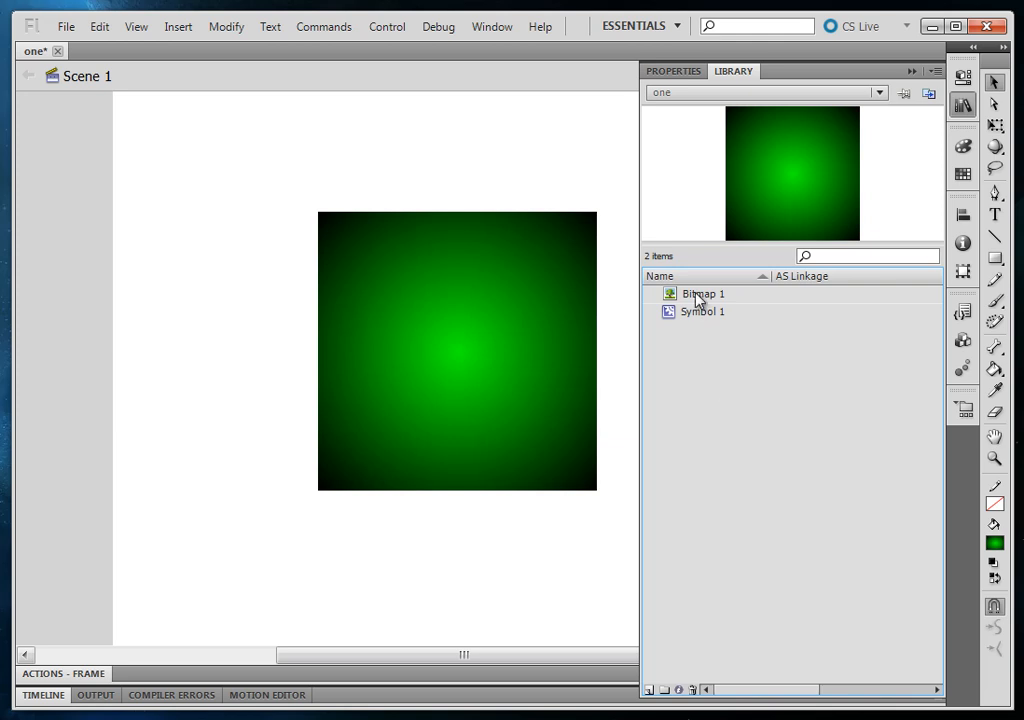
Delete the bitmap square from the stage
{"action": "left_click_drag", "start_coordinate": [700, 293], "coordinate": [637, 398]}
{"action": "left_click", "coordinate": [625, 393]}
{"action": "left_click", "coordinate": [489, 388]}
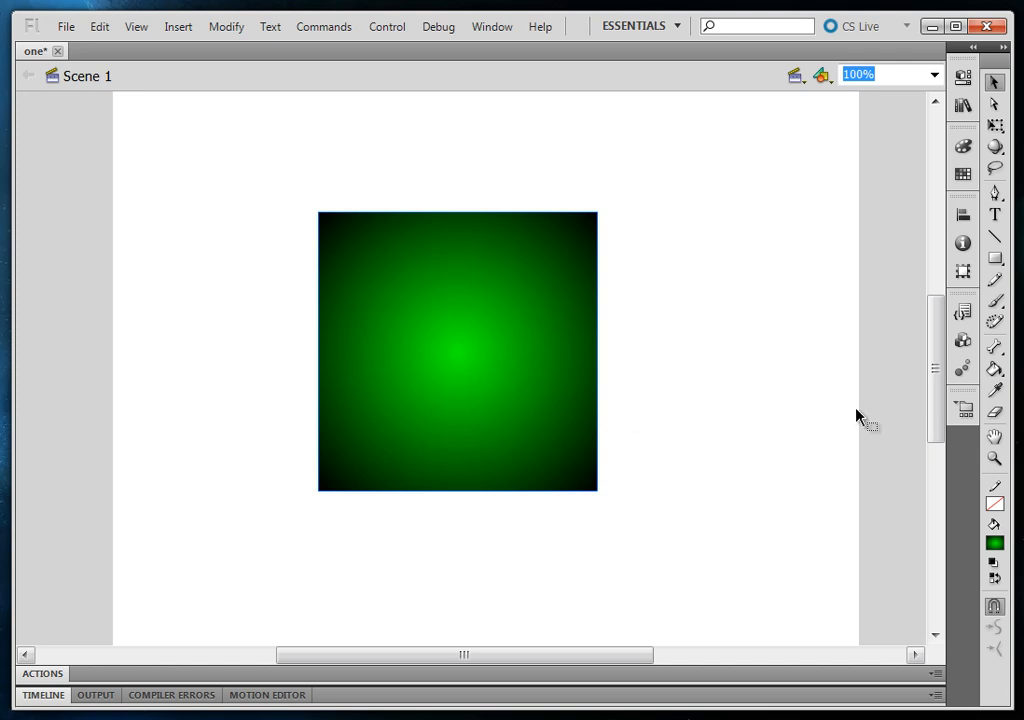
{"action": "key", "text": "Delete"}
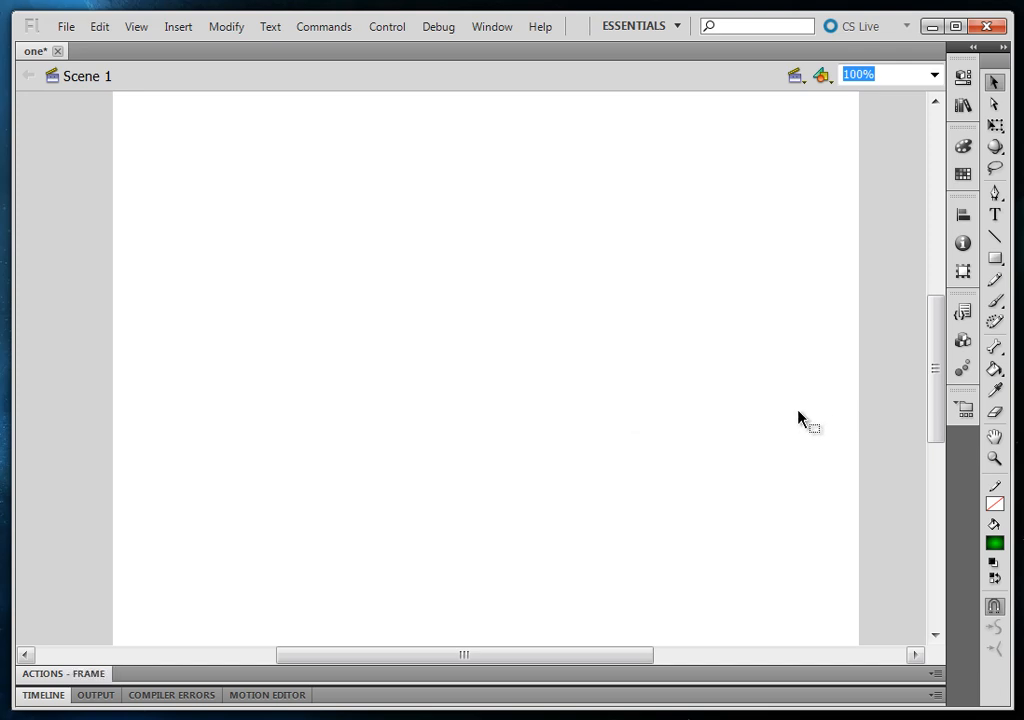
Draw a new square with the green radial gradient fill and move it slightly up and left near the stage's middle
{"action": "left_click", "coordinate": [996, 259]}
{"action": "left_click_drag", "start_coordinate": [389, 249], "coordinate": [647, 471]}
{"action": "key", "text": "v"}
{"action": "left_click", "coordinate": [555, 395]}
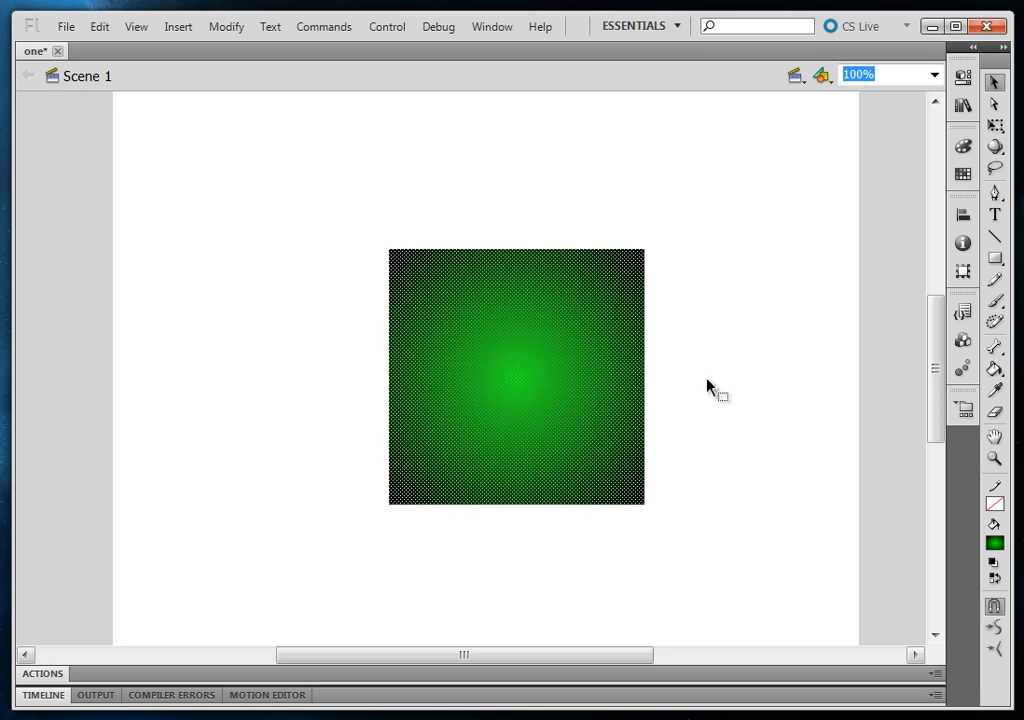
{"action": "left_click_drag", "start_coordinate": [515, 386], "coordinate": [464, 354]}
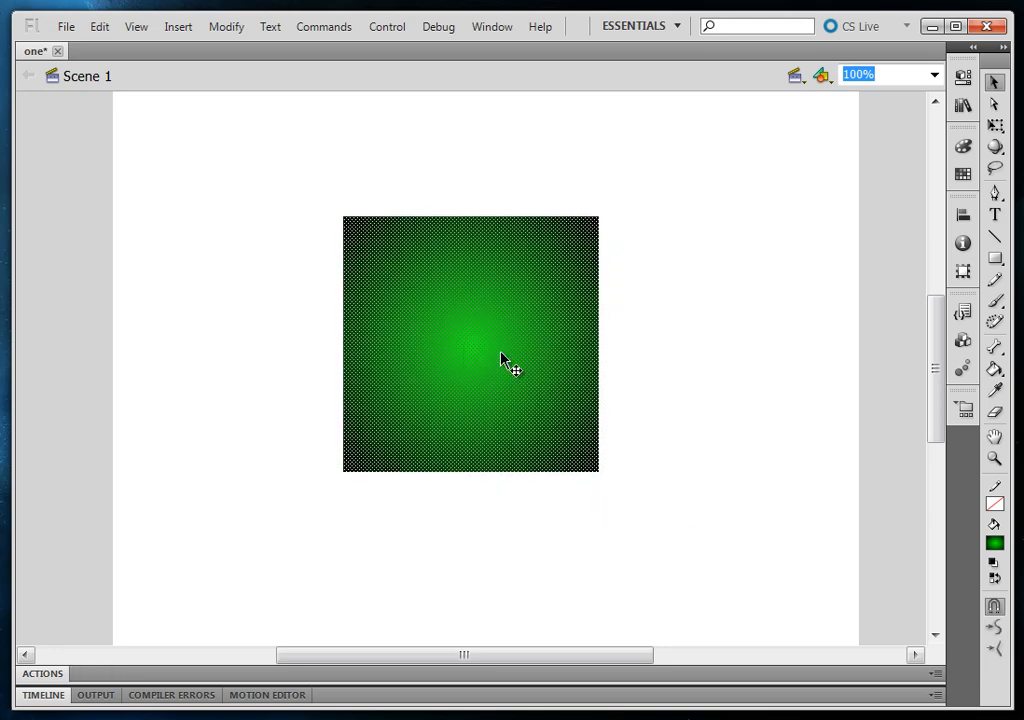
Convert the gradient square to a movie clip symbol and show the instance's properties
{"action": "right_click", "coordinate": [502, 360]}
{"action": "left_click", "coordinate": [590, 718]}
{"action": "left_click", "coordinate": [676, 107]}
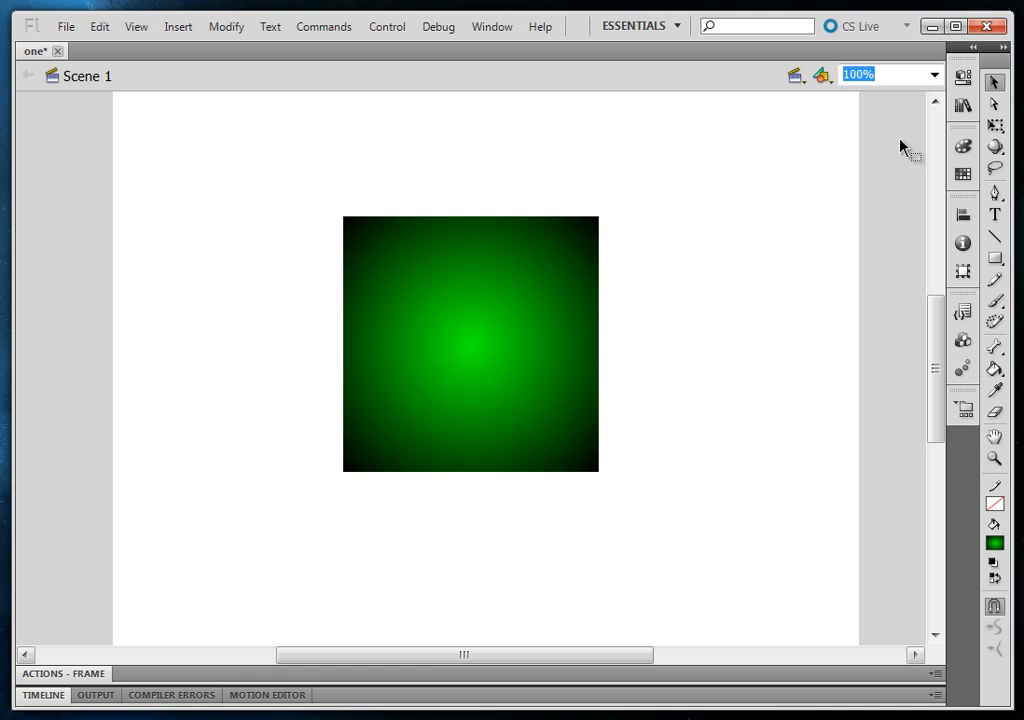
{"action": "left_click", "coordinate": [585, 343]}
{"action": "left_click", "coordinate": [962, 77]}
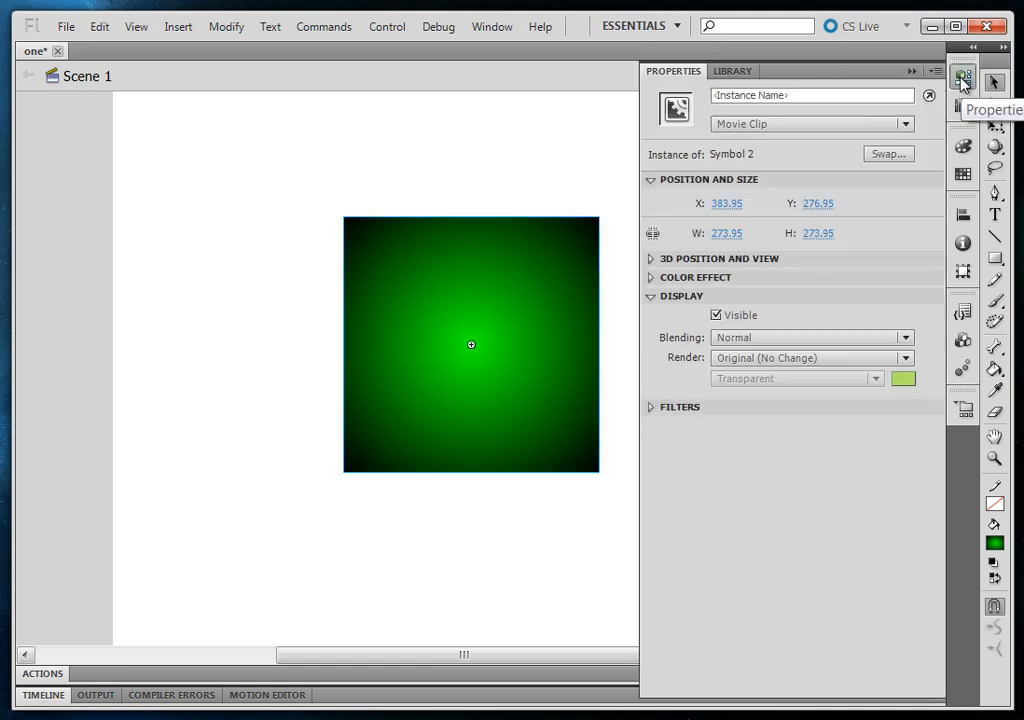
Try the Visible option in the movie clip's display settings, switching it off and back on
{"action": "left_click", "coordinate": [650, 297]}
{"action": "left_click", "coordinate": [650, 297]}
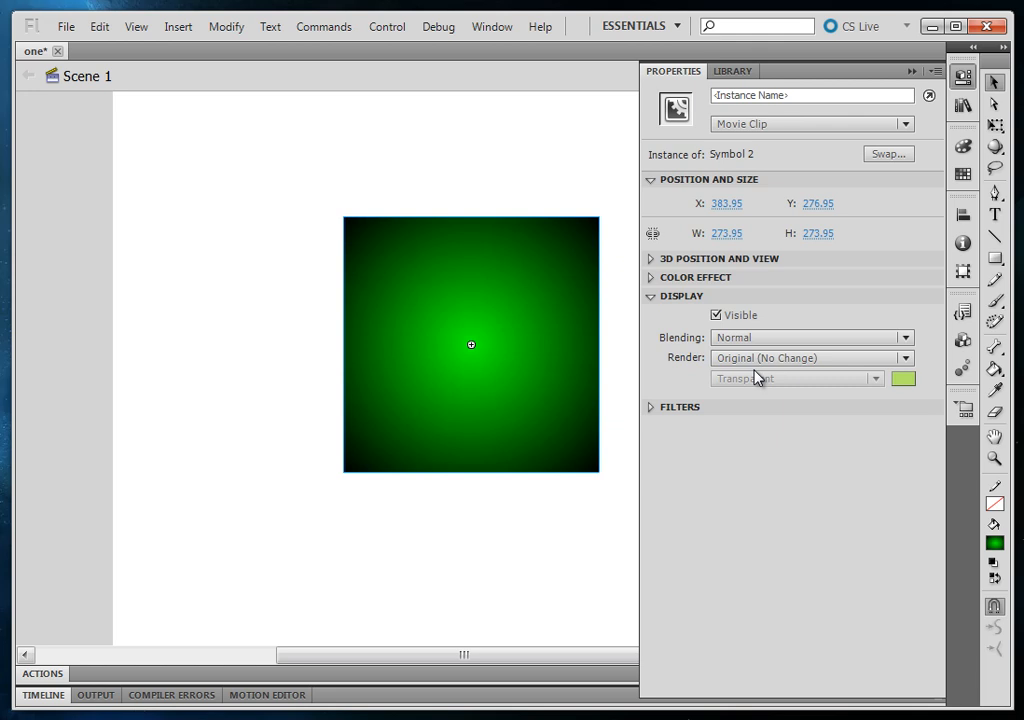
{"action": "left_click", "coordinate": [718, 316]}
{"action": "left_click", "coordinate": [716, 316]}
{"action": "left_click", "coordinate": [717, 316]}
{"action": "left_click", "coordinate": [717, 316]}
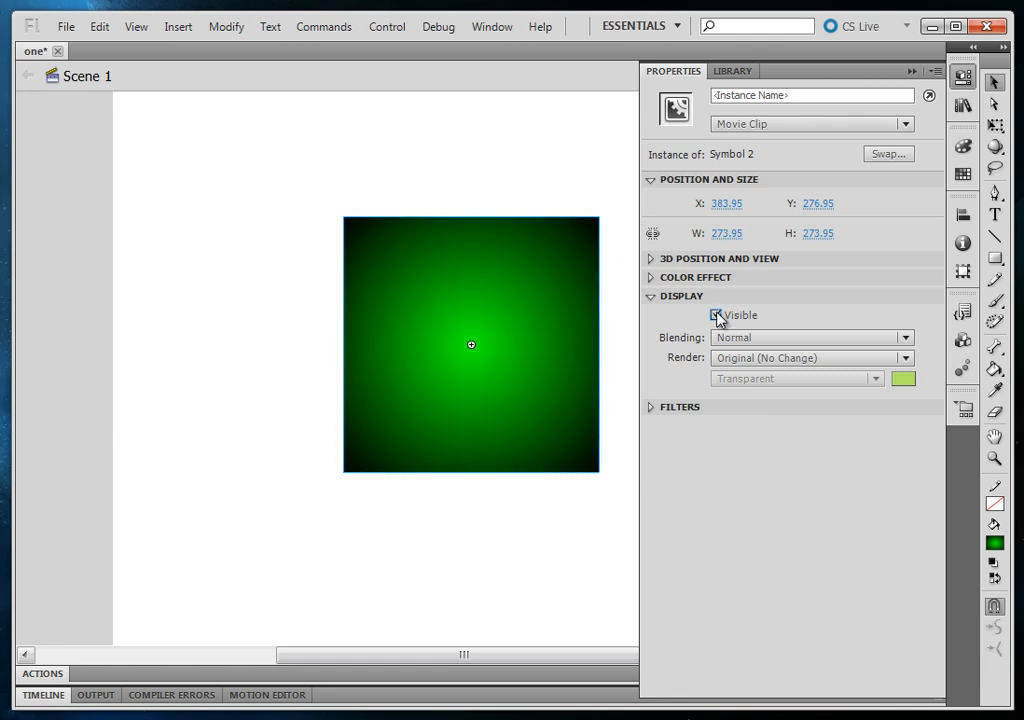
Set the movie clip's render mode to Cache as Bitmap
{"action": "left_click", "coordinate": [786, 362]}
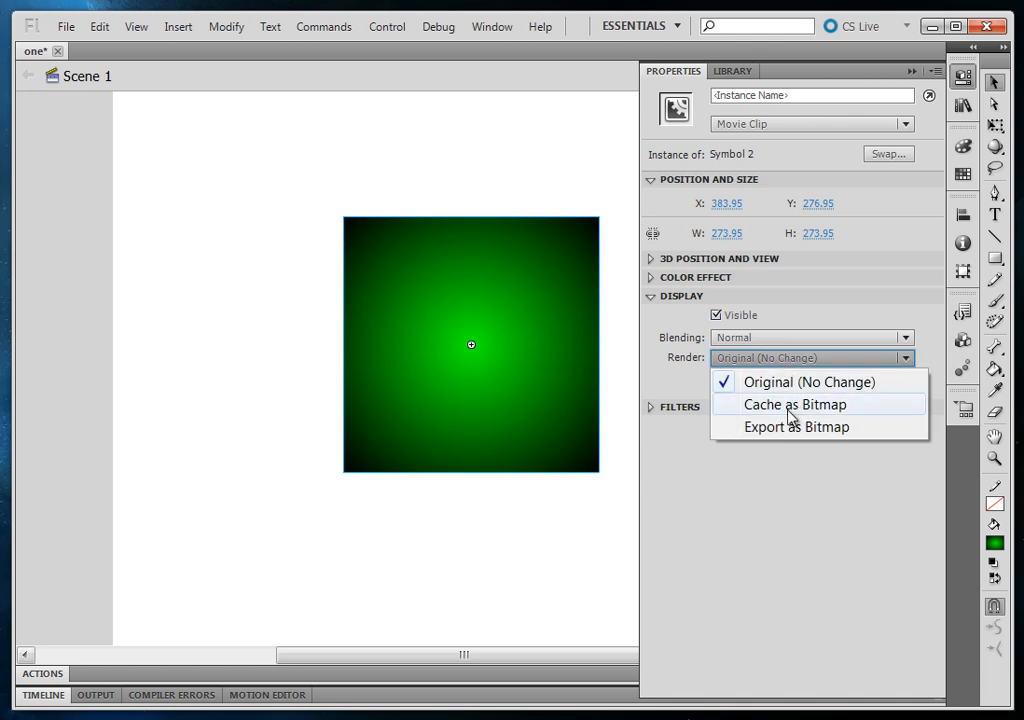
{"action": "left_click", "coordinate": [791, 416]}
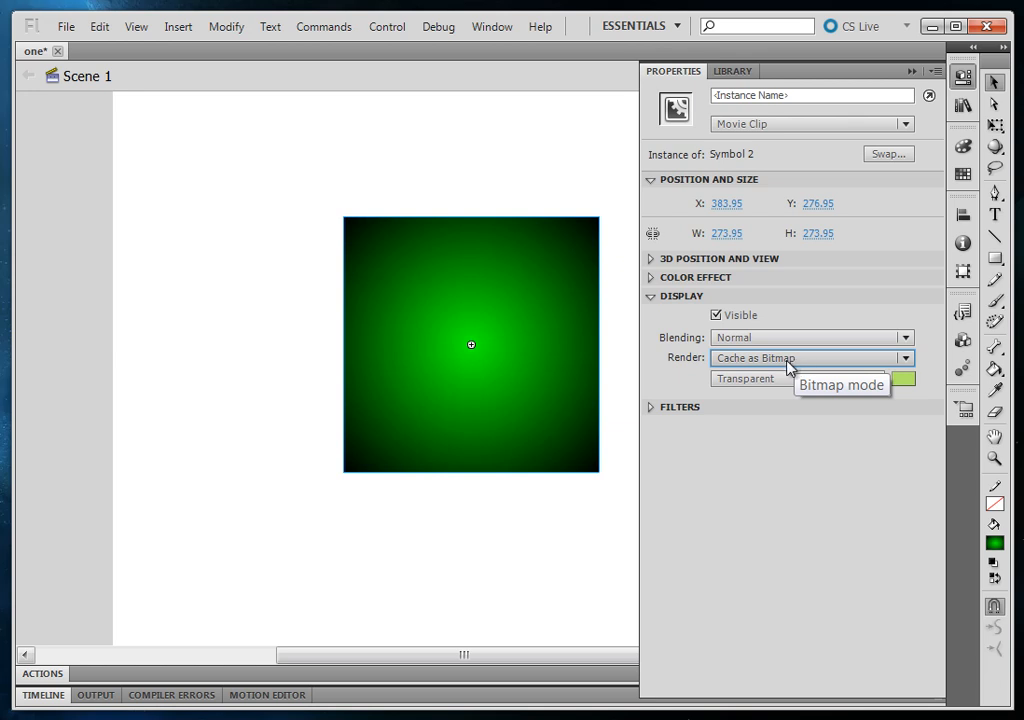
Edit the square's symbol, curve all four edges inward toward its center, and return to Scene 1
{"action": "left_click", "coordinate": [532, 523]}
{"action": "double_click", "coordinate": [519, 390]}
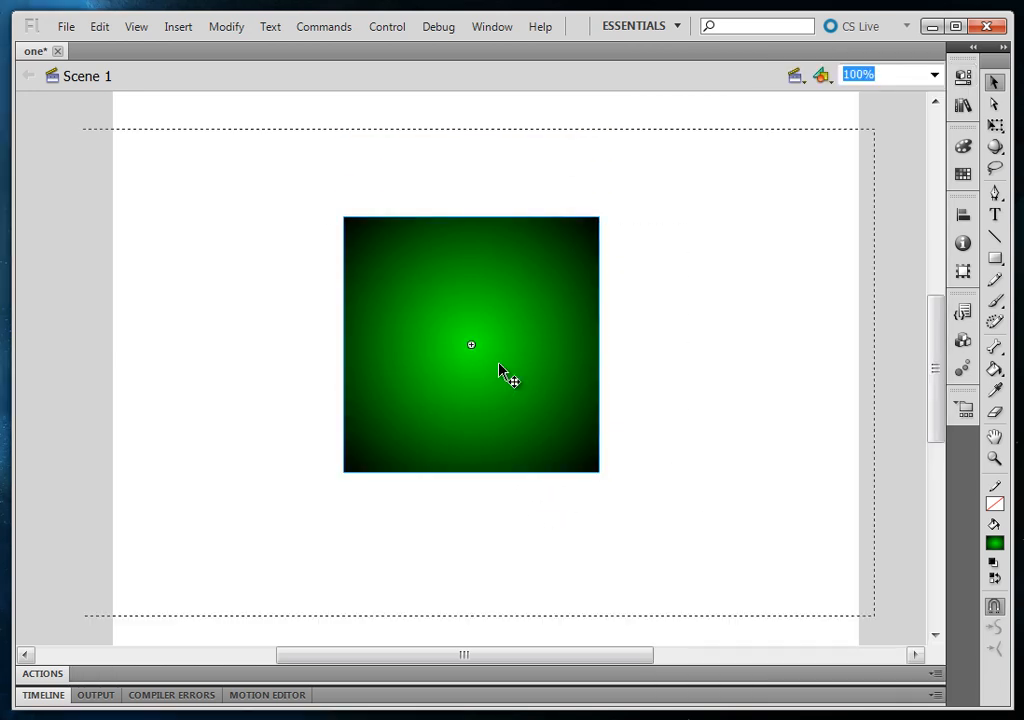
{"action": "left_click_drag", "start_coordinate": [463, 205], "coordinate": [463, 275]}
{"action": "left_click_drag", "start_coordinate": [598, 373], "coordinate": [559, 355]}
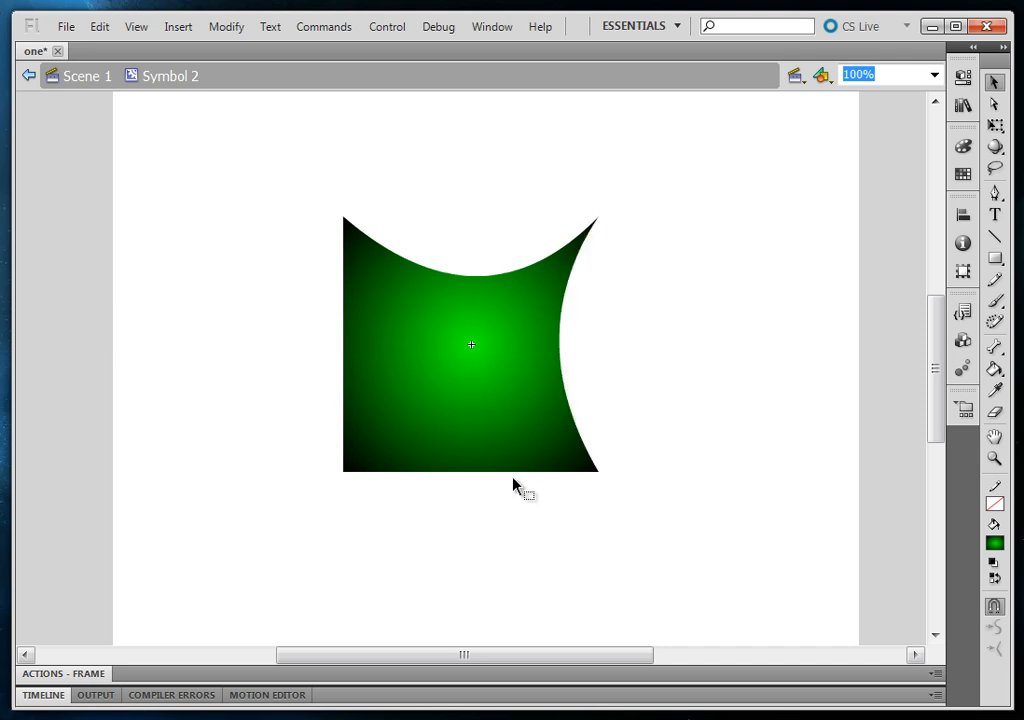
{"action": "left_click_drag", "start_coordinate": [494, 473], "coordinate": [430, 438]}
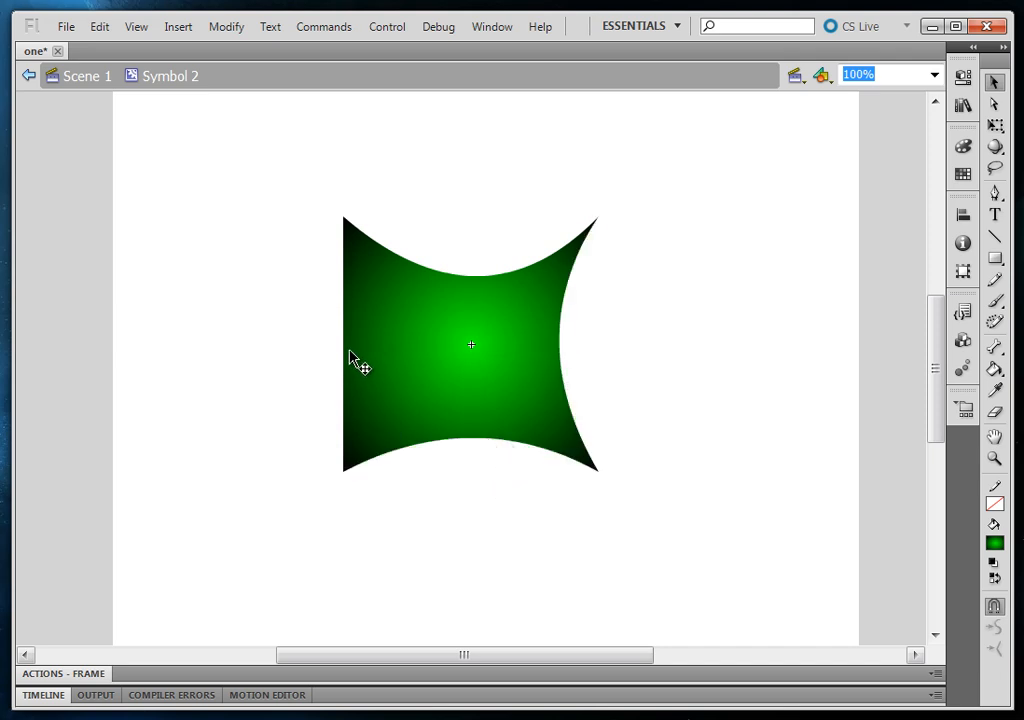
{"action": "left_click_drag", "start_coordinate": [345, 356], "coordinate": [376, 357]}
{"action": "left_click", "coordinate": [85, 77]}
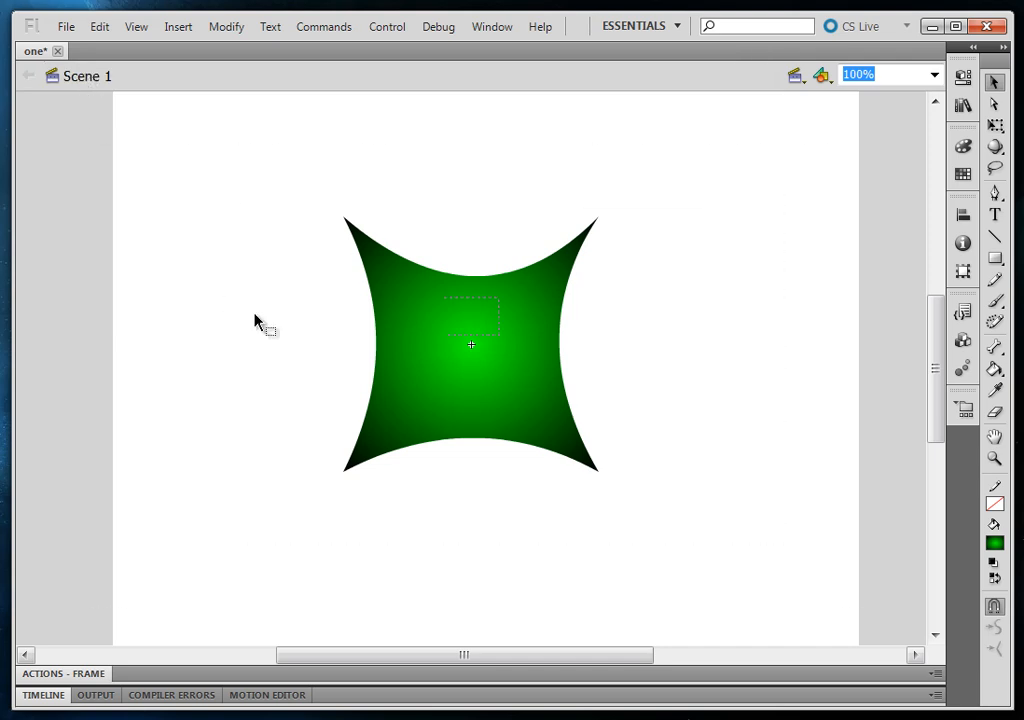
Set the render mode of the curved green movie clip to Export as Bitmap
{"action": "left_click", "coordinate": [537, 366]}
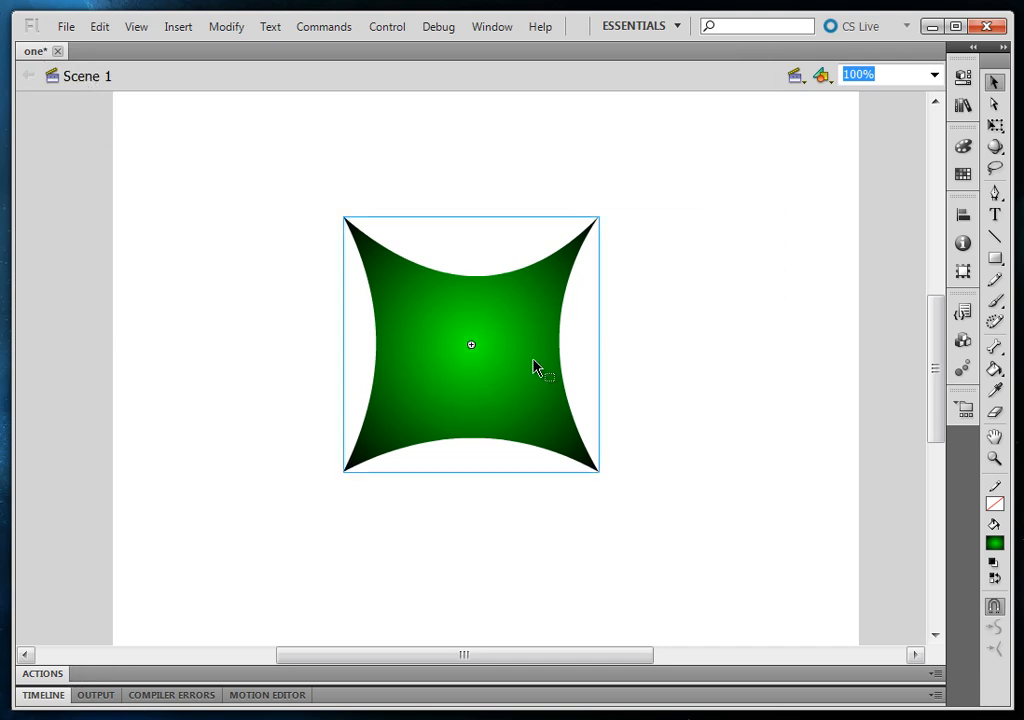
{"action": "left_click", "coordinate": [962, 77]}
{"action": "left_click", "coordinate": [779, 361]}
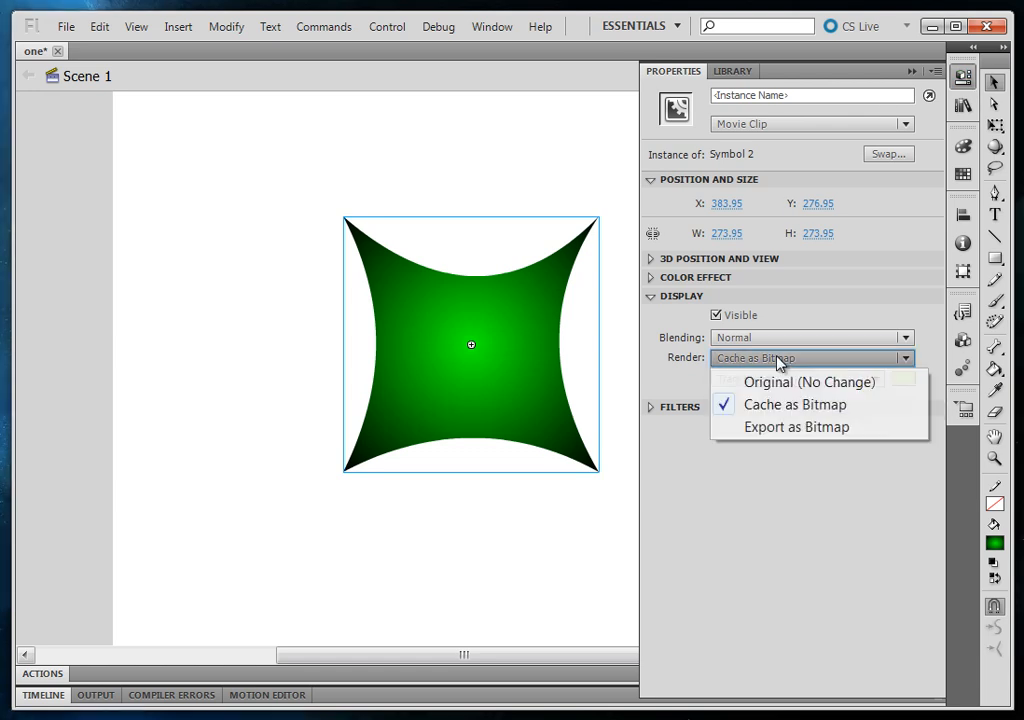
{"action": "left_click", "coordinate": [811, 427]}
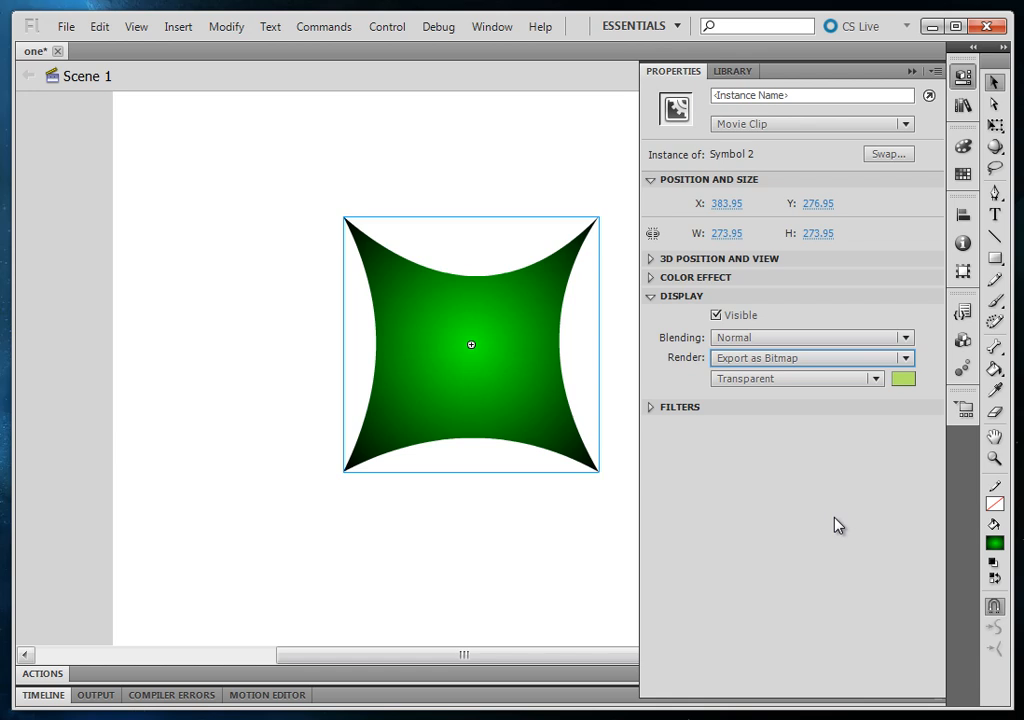
Make the movie clip's bitmap background Opaque and set its color to blue
{"action": "left_click", "coordinate": [805, 388]}
{"action": "left_click", "coordinate": [805, 428]}
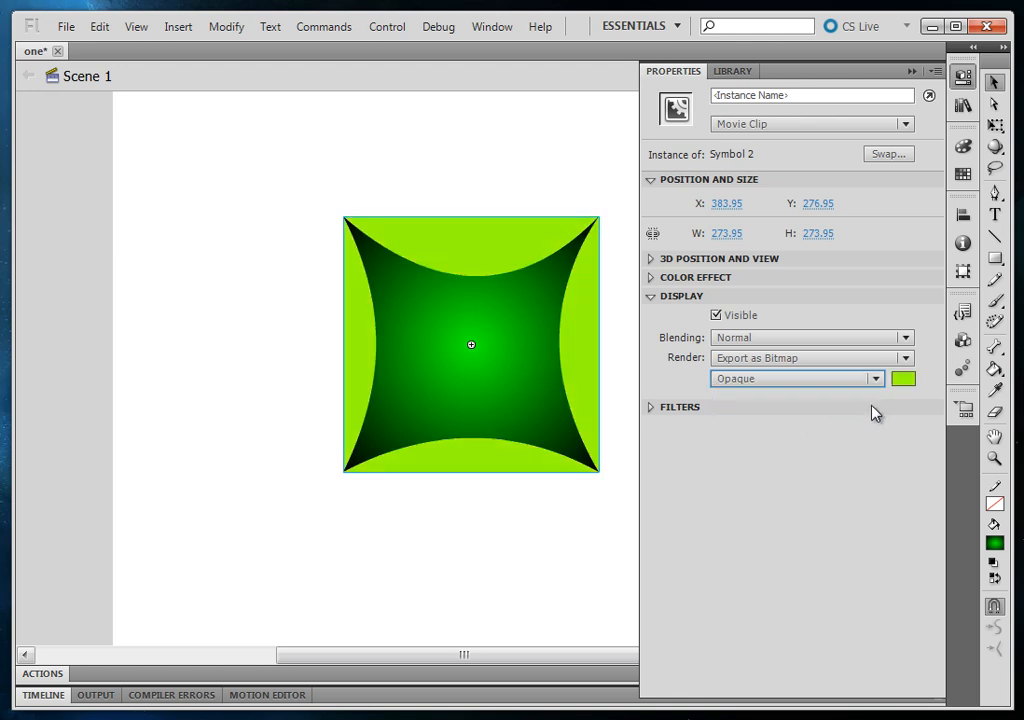
{"action": "left_click", "coordinate": [904, 380]}
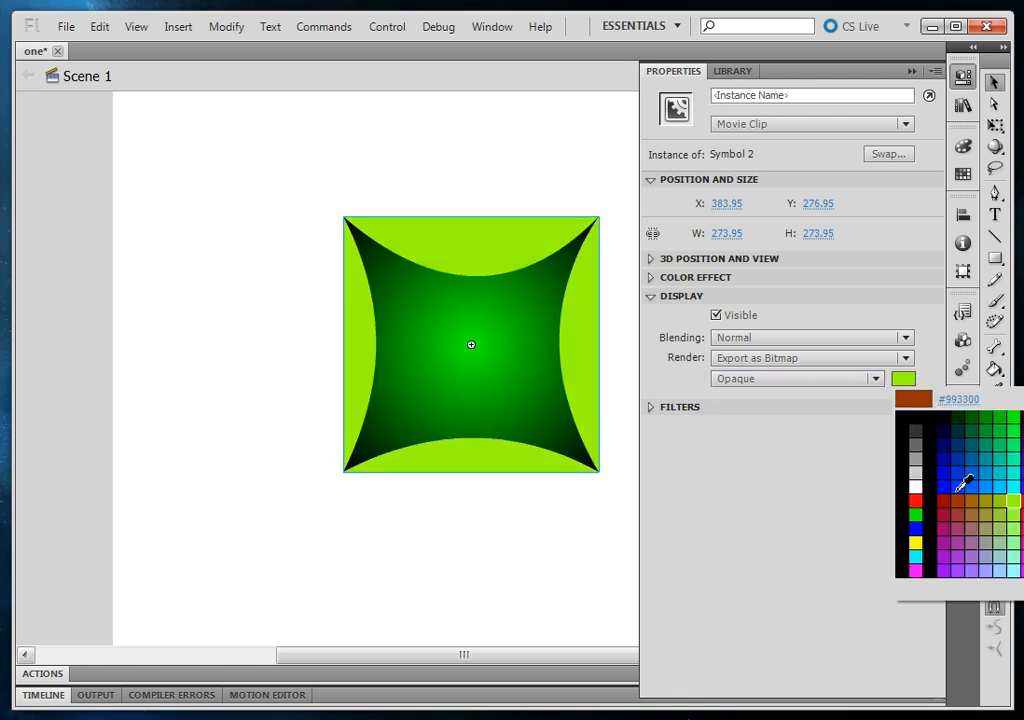
{"action": "left_click", "coordinate": [949, 487]}
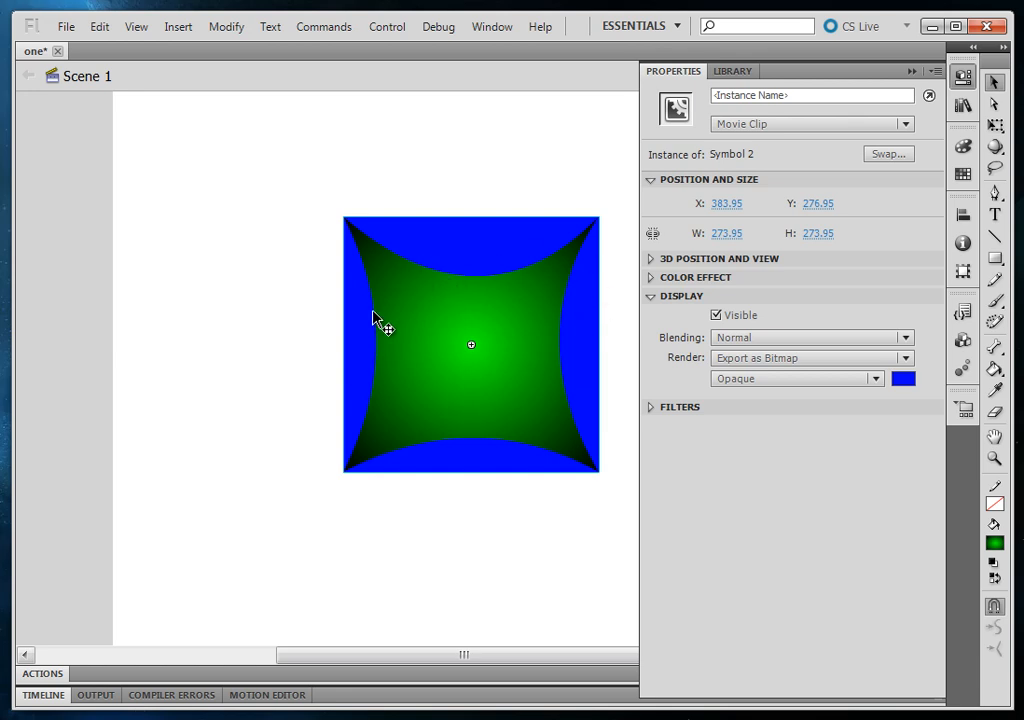
Set the movie clip's render mode to Original (No Change) and leave the shape deselected
{"action": "left_click", "coordinate": [864, 358]}
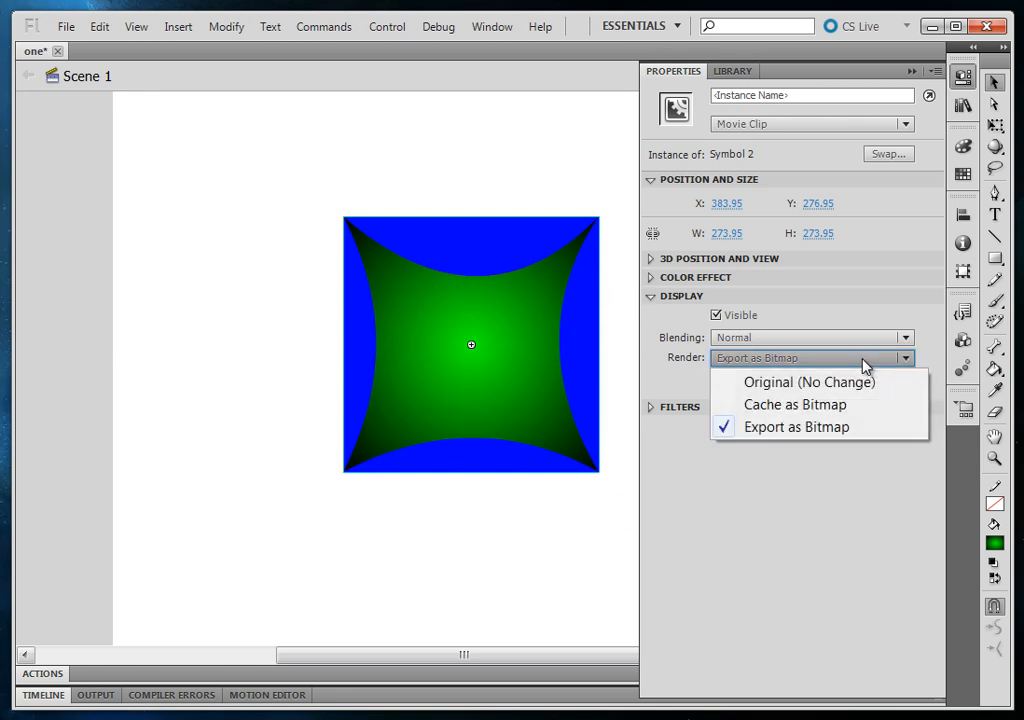
{"action": "left_click", "coordinate": [810, 383]}
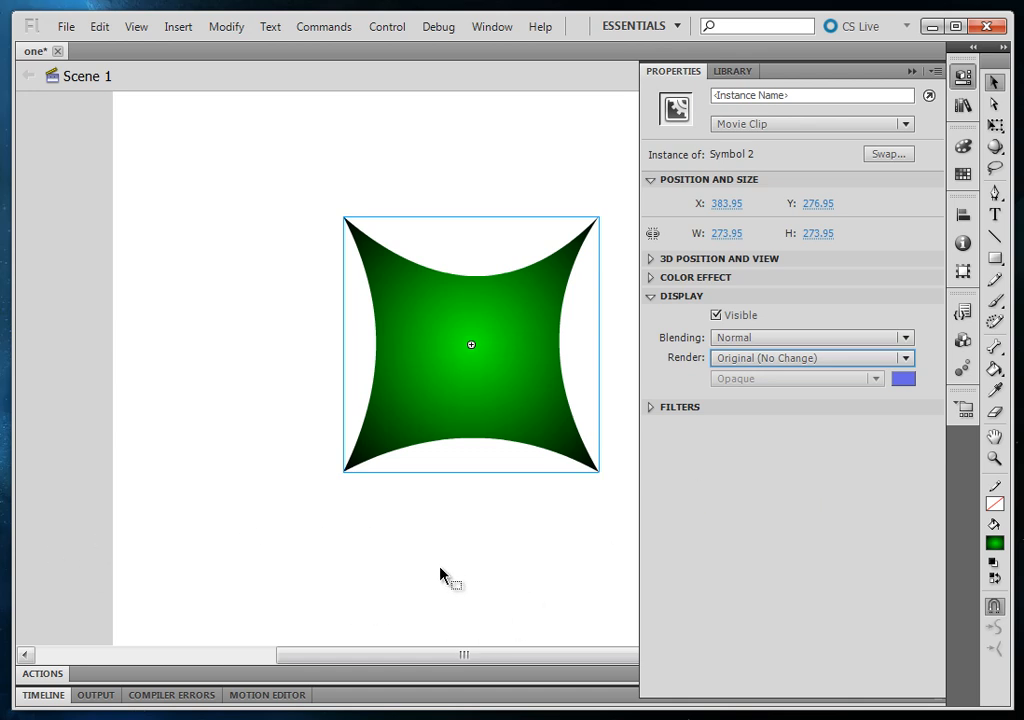
{"action": "left_click", "coordinate": [350, 524]}
{"action": "left_click", "coordinate": [469, 400]}
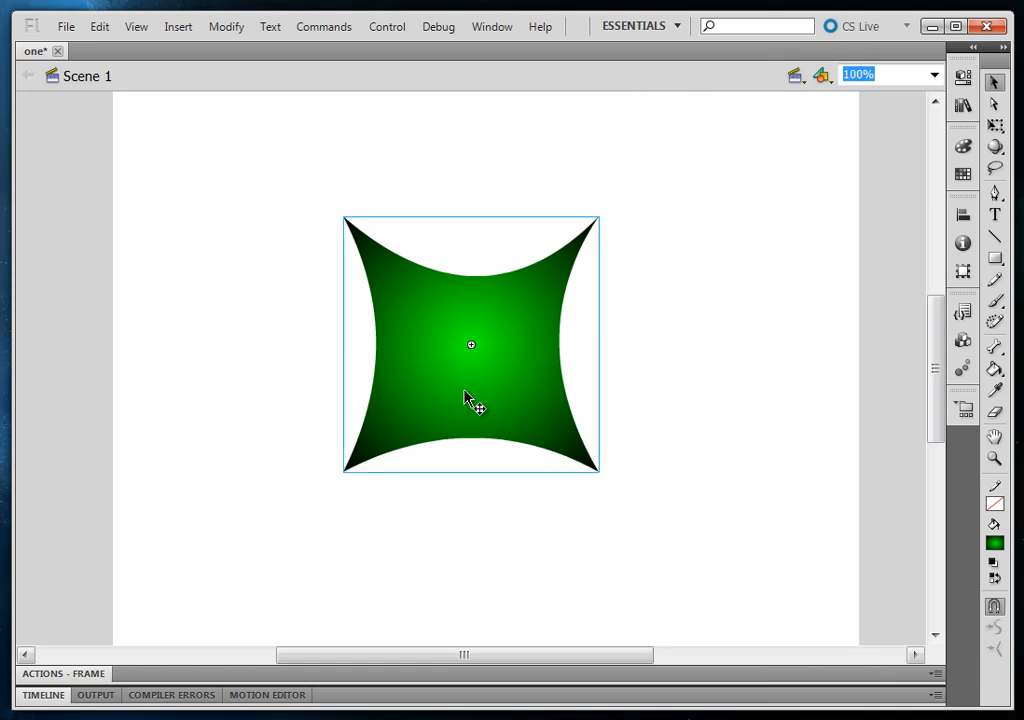
{"action": "left_click", "coordinate": [750, 382]}
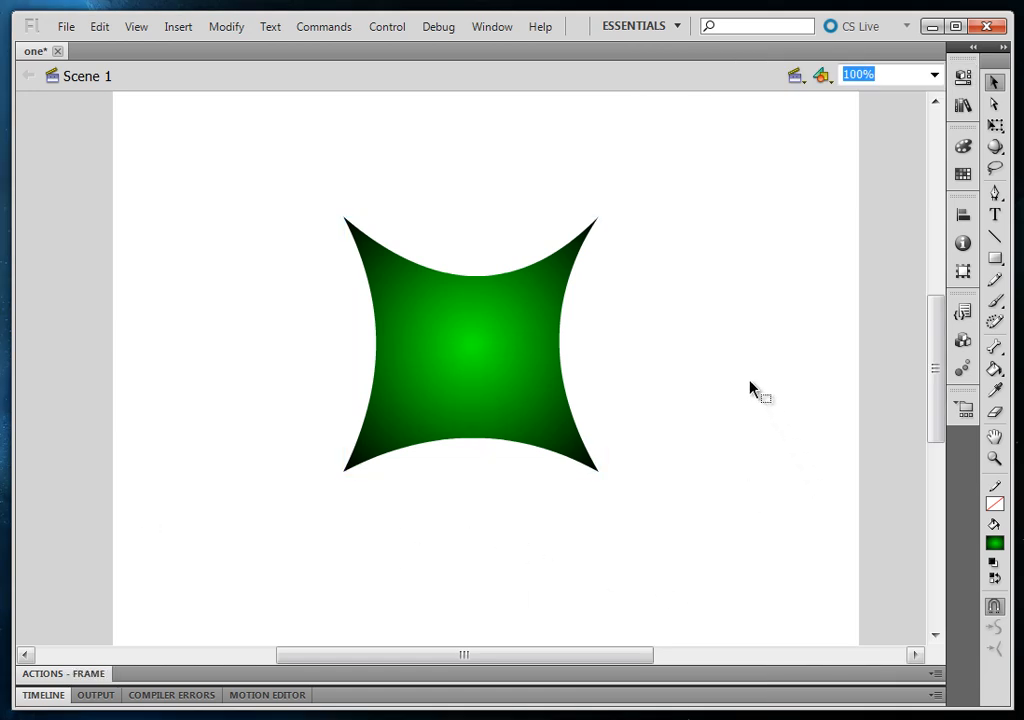
Expand the timeline, create a motion tween on the green movie clip, and move it up and right at frame 24
{"action": "left_click", "coordinate": [446, 698]}
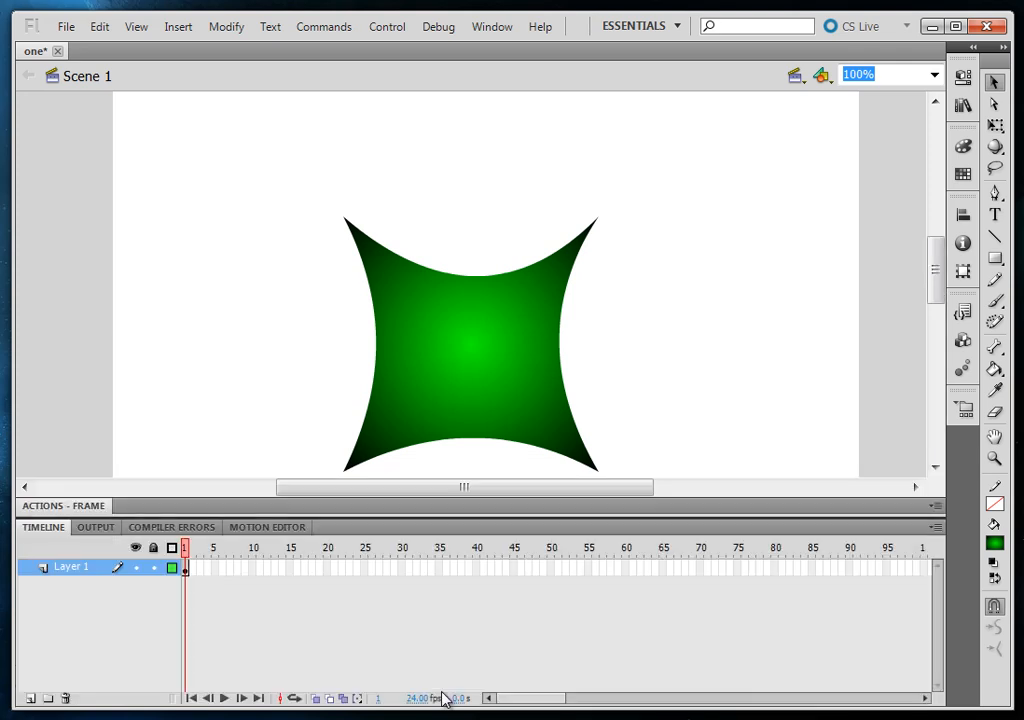
{"action": "left_click_drag", "start_coordinate": [464, 497], "coordinate": [464, 405]}
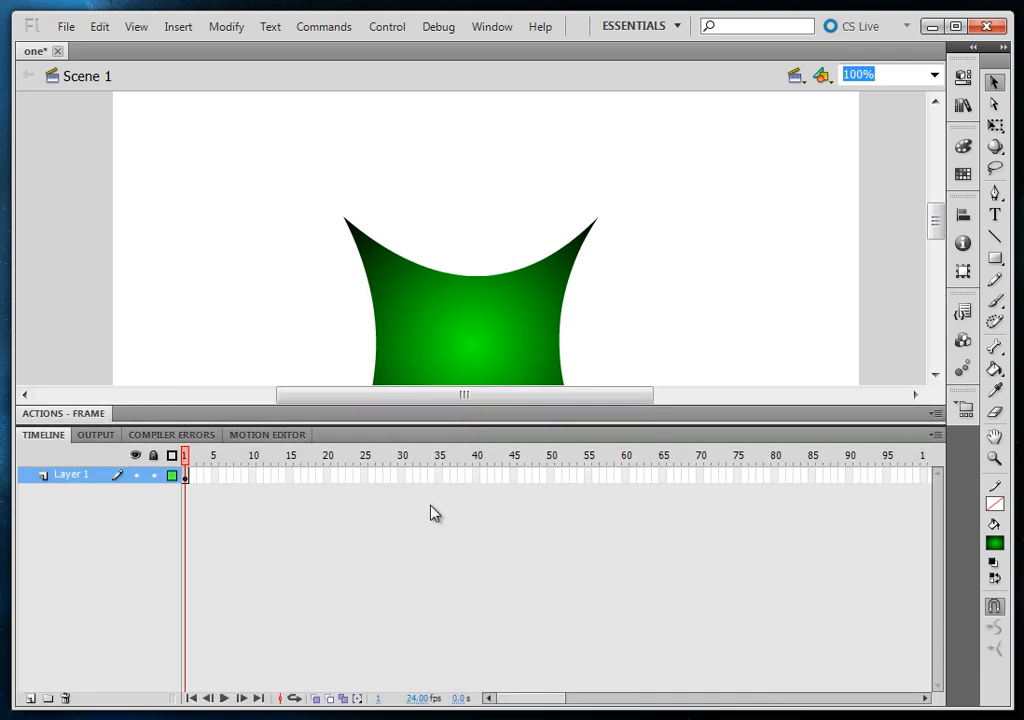
{"action": "left_click", "coordinate": [473, 309]}
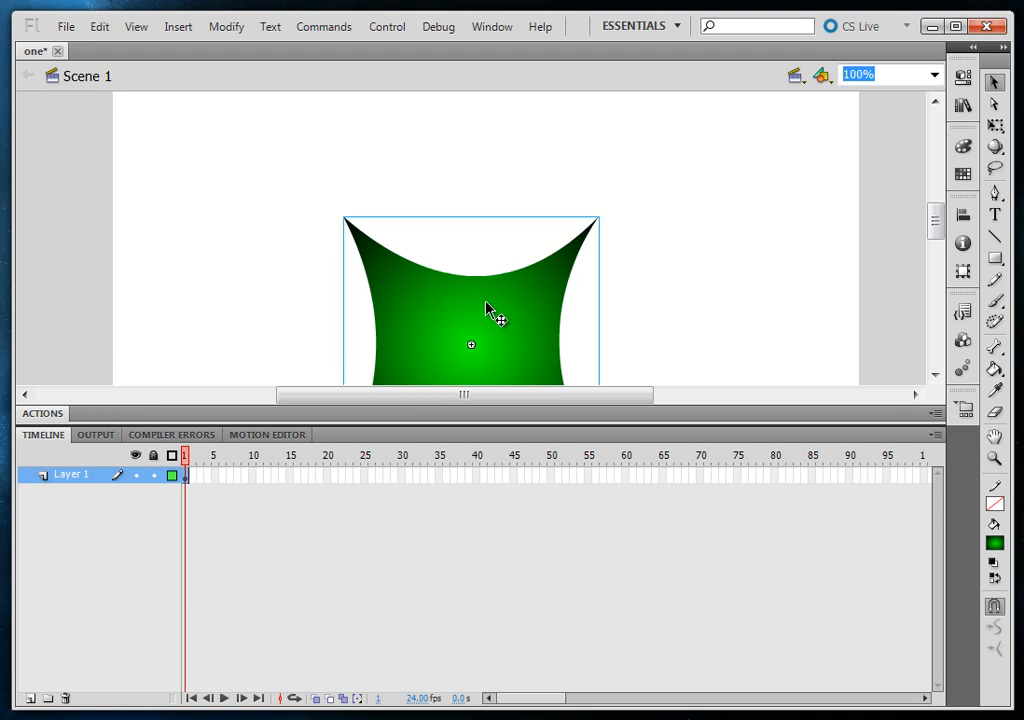
{"action": "right_click", "coordinate": [486, 303]}
{"action": "left_click", "coordinate": [593, 259]}
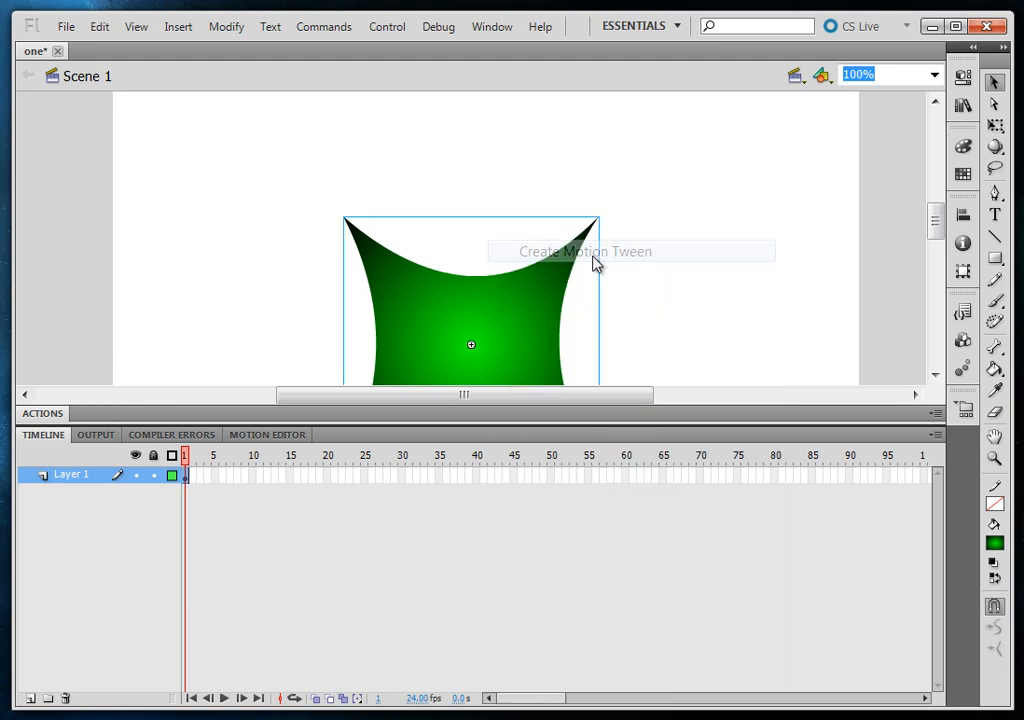
{"action": "left_click_drag", "start_coordinate": [523, 334], "coordinate": [713, 231]}
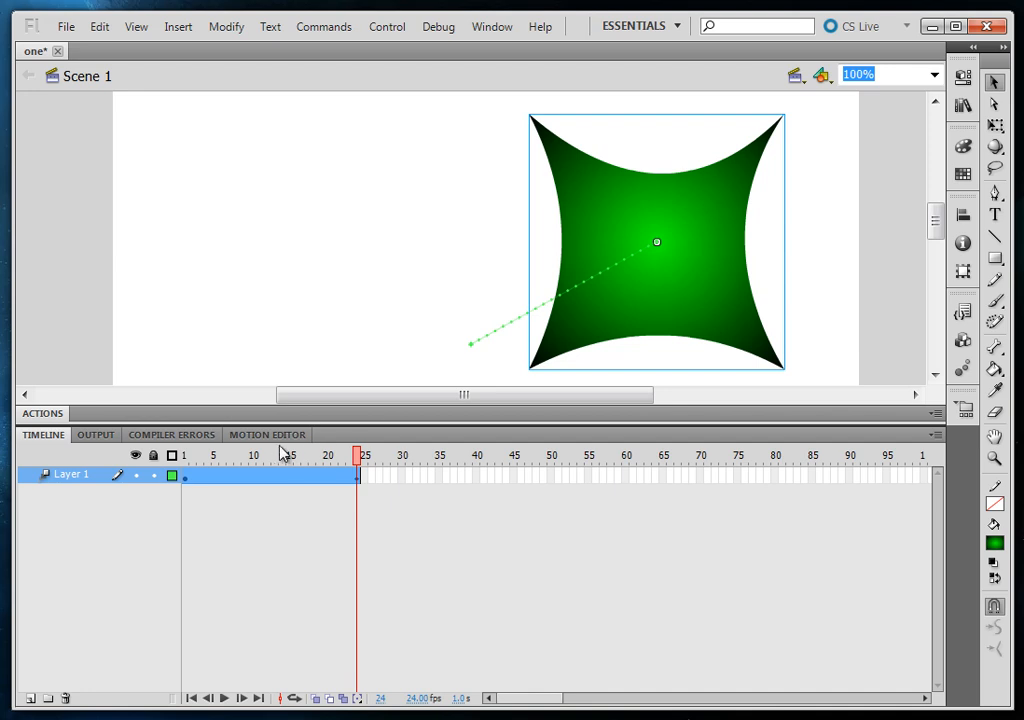
Preview the tween up to frame 18, copy Layer 1 with its motion tween, and paste the layer twice
{"action": "left_click_drag", "start_coordinate": [187, 466], "coordinate": [318, 482]}
{"action": "left_click", "coordinate": [69, 478]}
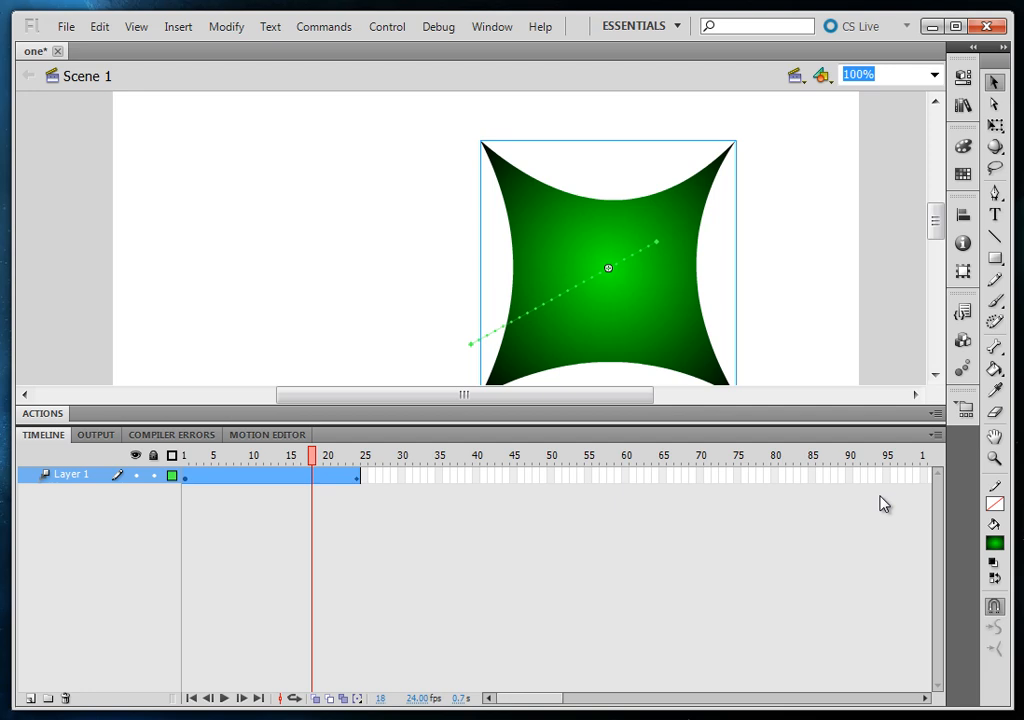
{"action": "right_click", "coordinate": [64, 478]}
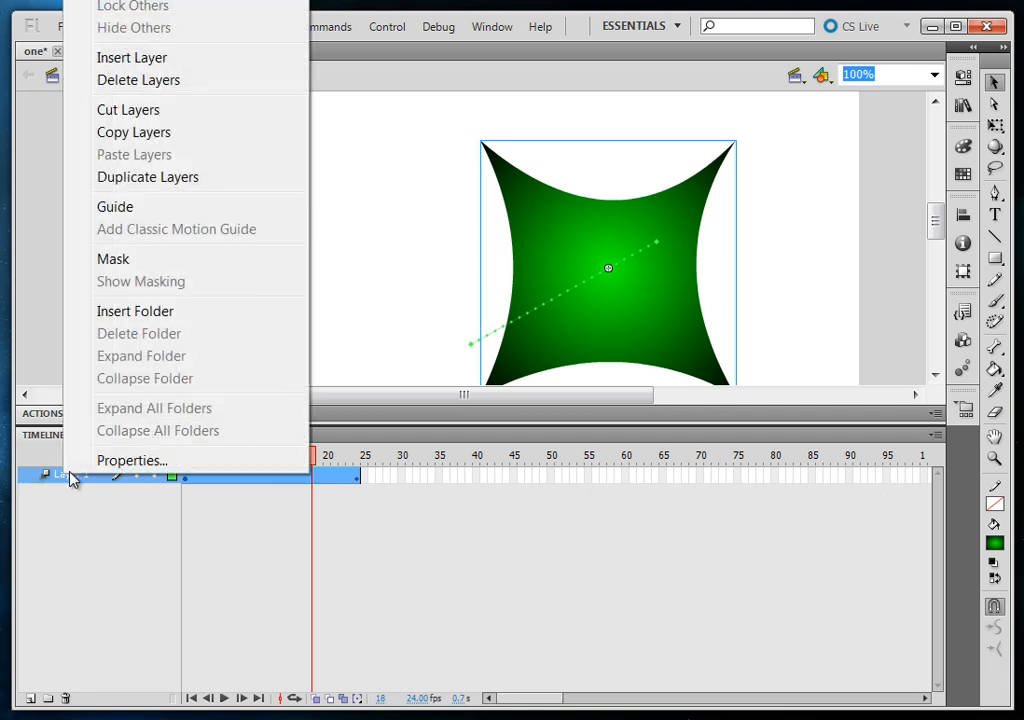
{"action": "left_click", "coordinate": [145, 132]}
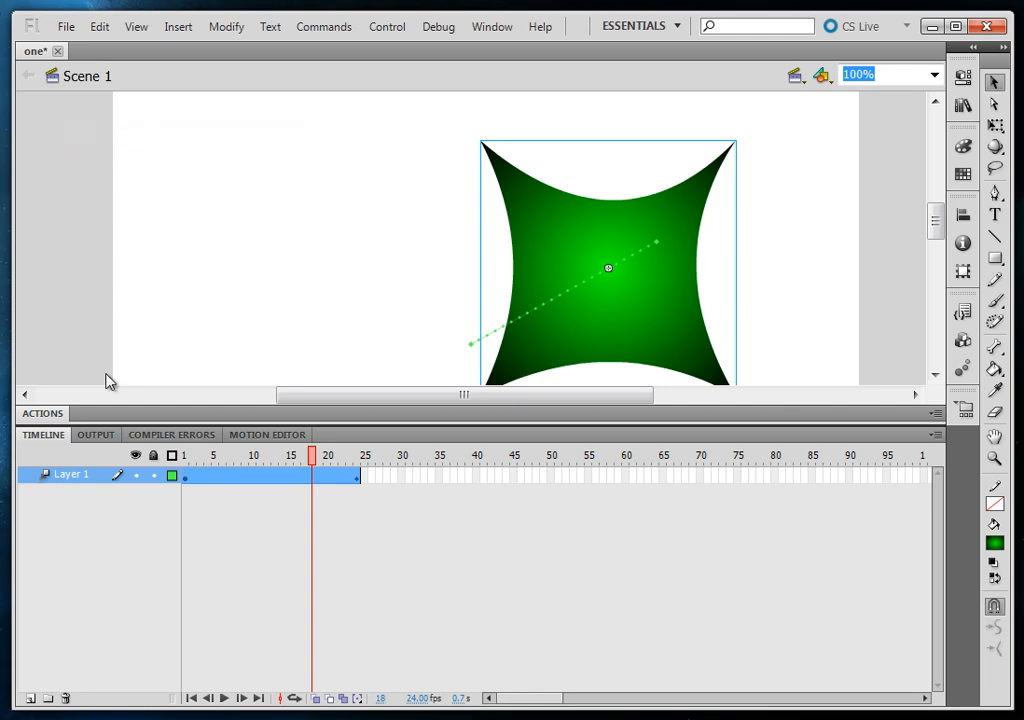
{"action": "right_click", "coordinate": [75, 478]}
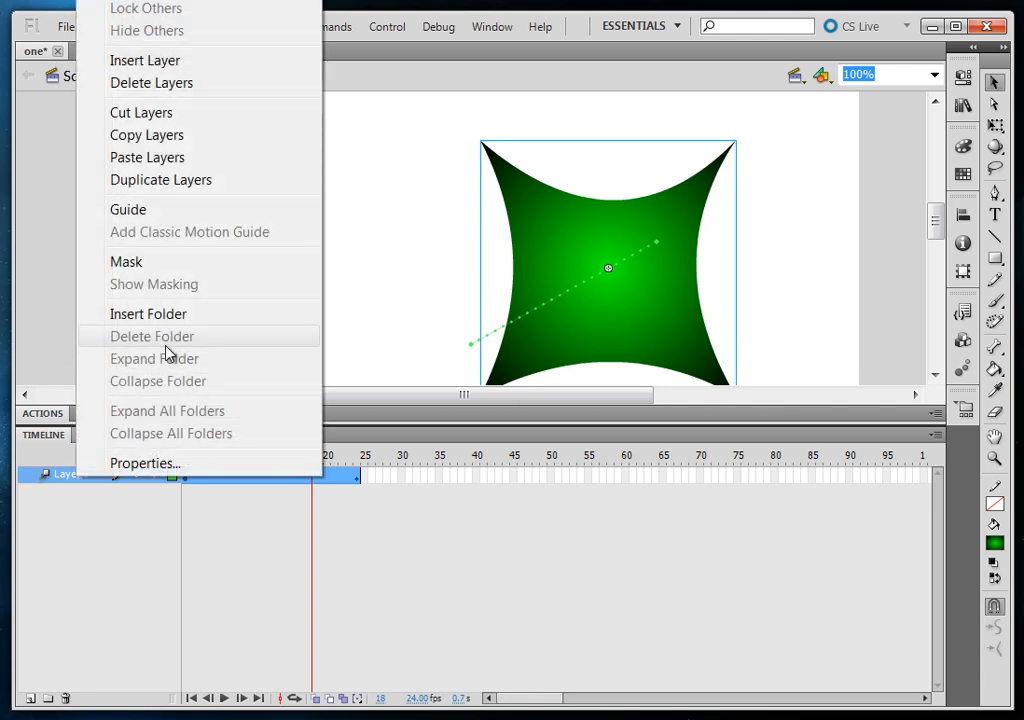
{"action": "left_click", "coordinate": [168, 165]}
{"action": "right_click", "coordinate": [75, 491]}
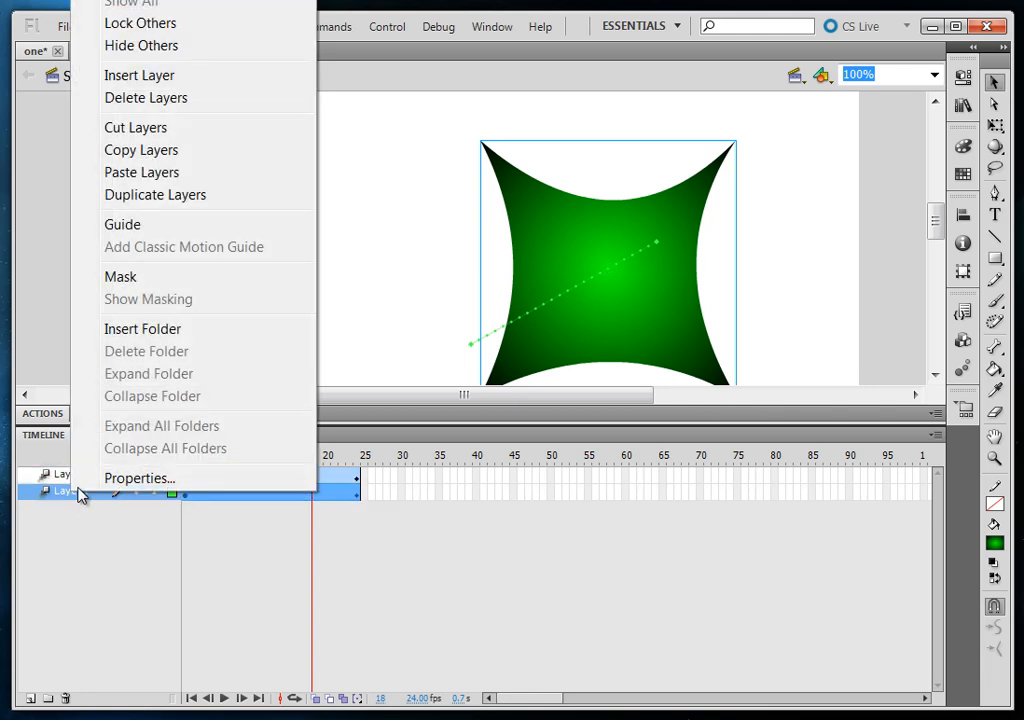
{"action": "left_click", "coordinate": [165, 173]}
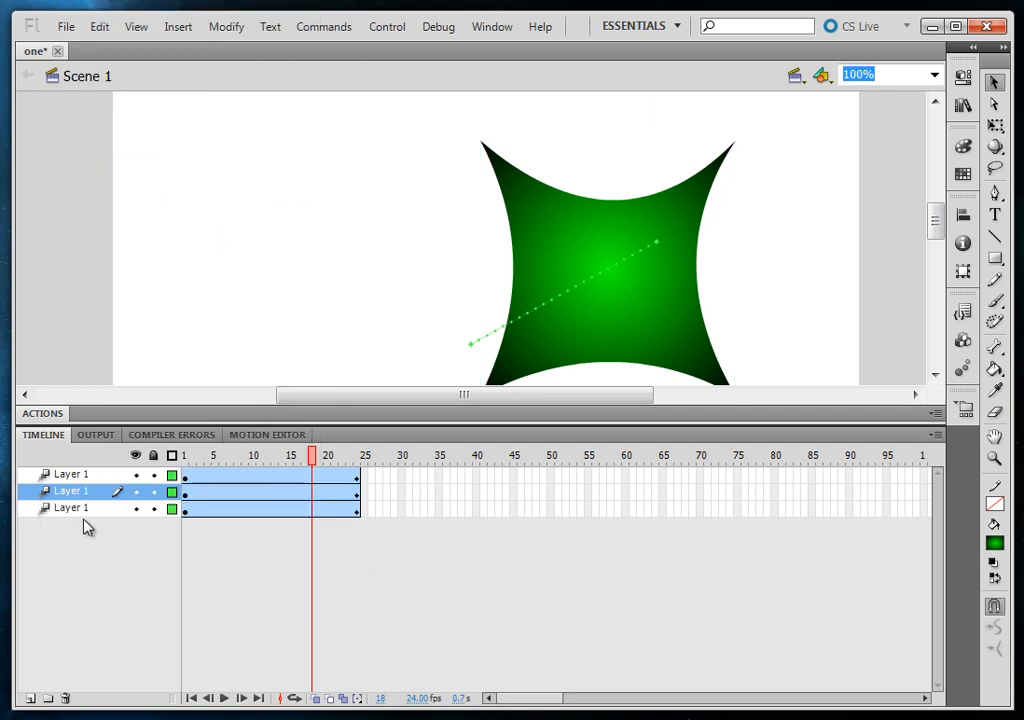
At frame 9, move the green shapes of the three layers to different positions, and preview the motion up to frame 16
{"action": "left_click_drag", "start_coordinate": [213, 459], "coordinate": [245, 490]}
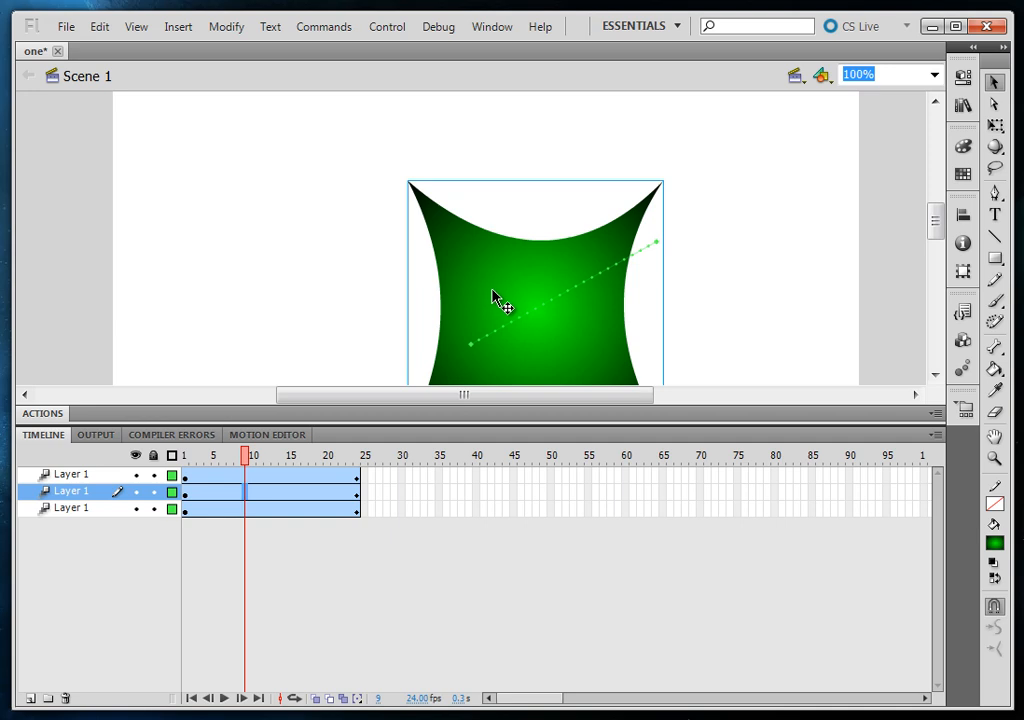
{"action": "left_click_drag", "start_coordinate": [494, 297], "coordinate": [292, 234]}
{"action": "left_click_drag", "start_coordinate": [613, 313], "coordinate": [768, 298]}
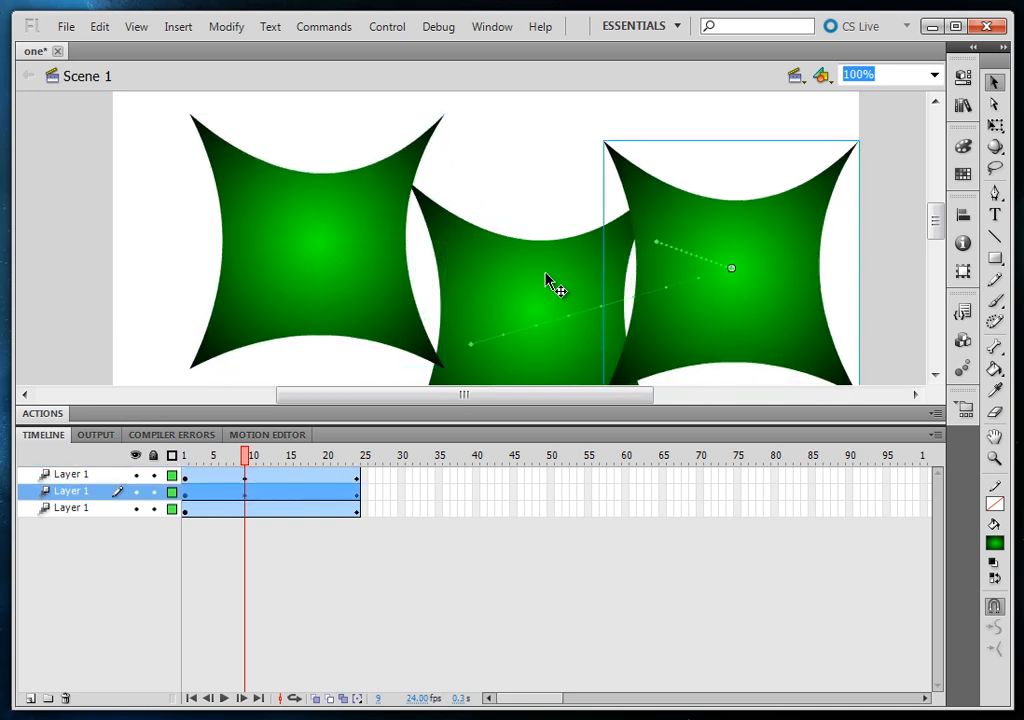
{"action": "left_click_drag", "start_coordinate": [551, 283], "coordinate": [519, 224]}
{"action": "left_click_drag", "start_coordinate": [248, 460], "coordinate": [296, 555]}
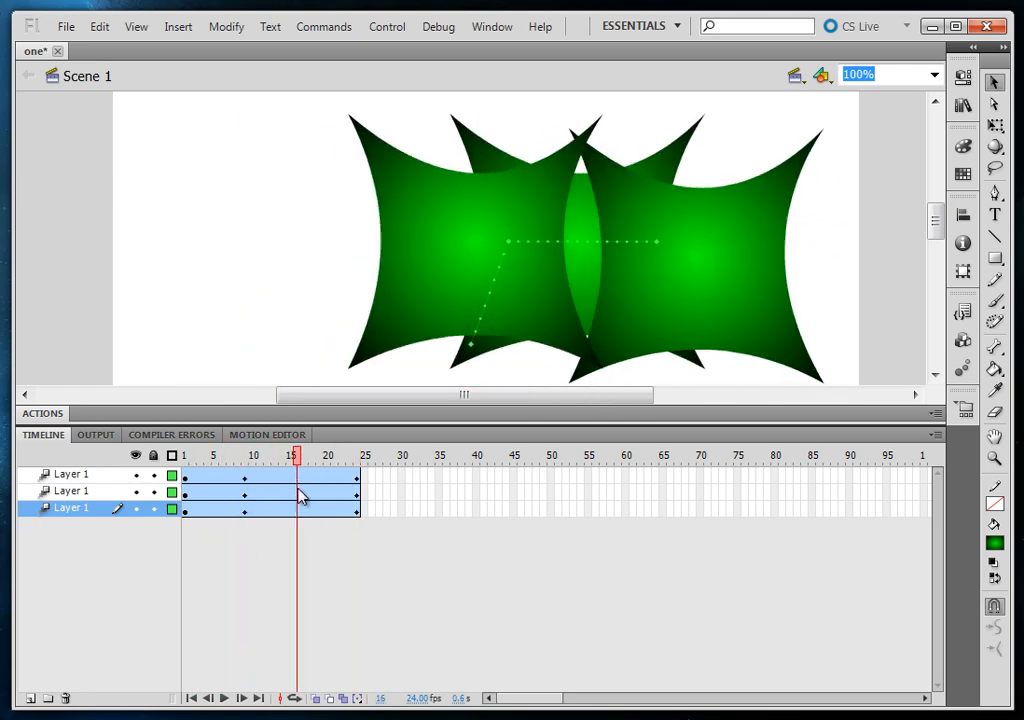
{"action": "left_click", "coordinate": [294, 505]}
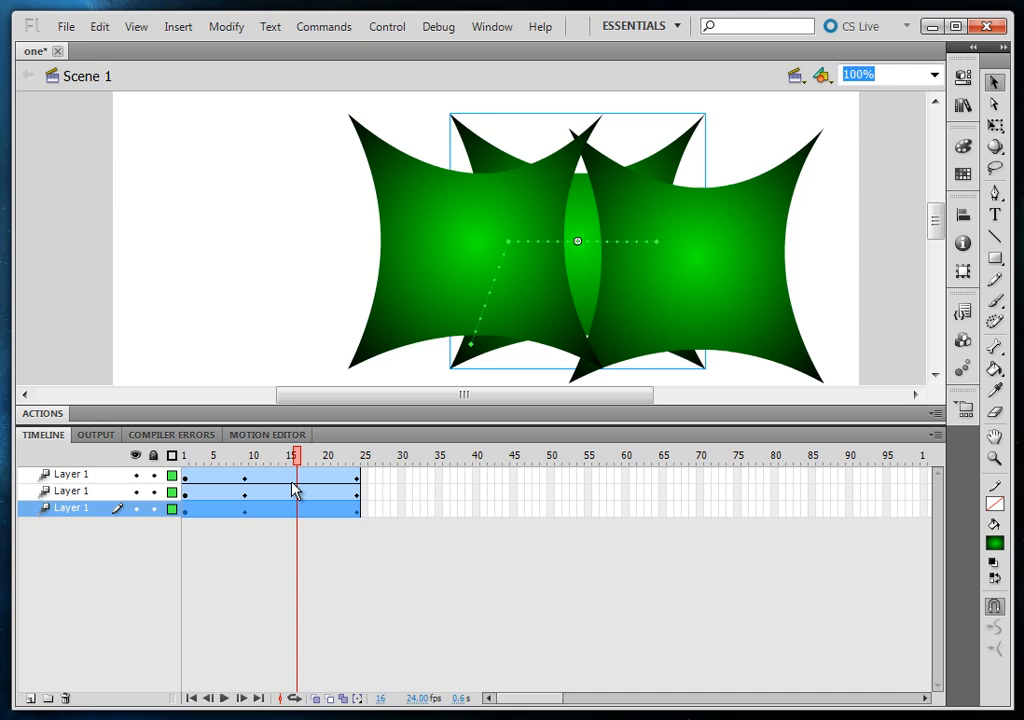
Undo the shape moves, the pasted layers and the motion tween, and collapse the timeline
{"action": "left_click", "coordinate": [578, 524]}
{"action": "key", "text": "ctrl+z"}
{"action": "key", "text": "ctrl+z"}
{"action": "key", "text": "ctrl+z"}
{"action": "key", "text": "ctrl+z"}
{"action": "key", "text": "ctrl+z"}
{"action": "key", "text": "ctrl+z"}
{"action": "key", "text": "ctrl+z"}
{"action": "key", "text": "ctrl+z"}
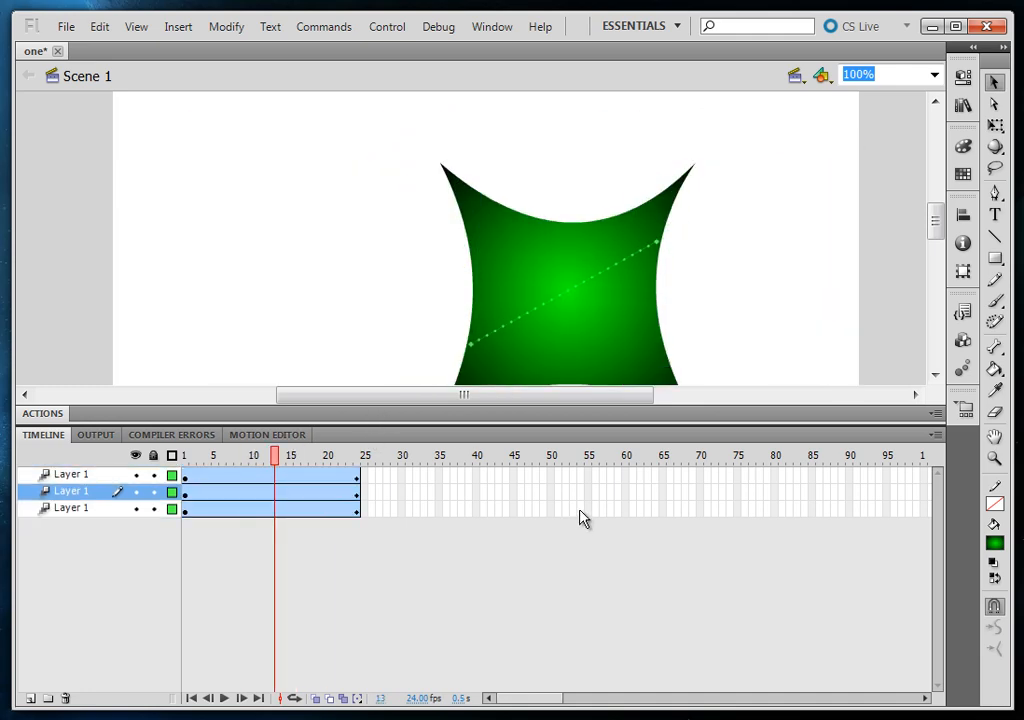
{"action": "key", "text": "ctrl+z"}
{"action": "key", "text": "ctrl+z"}
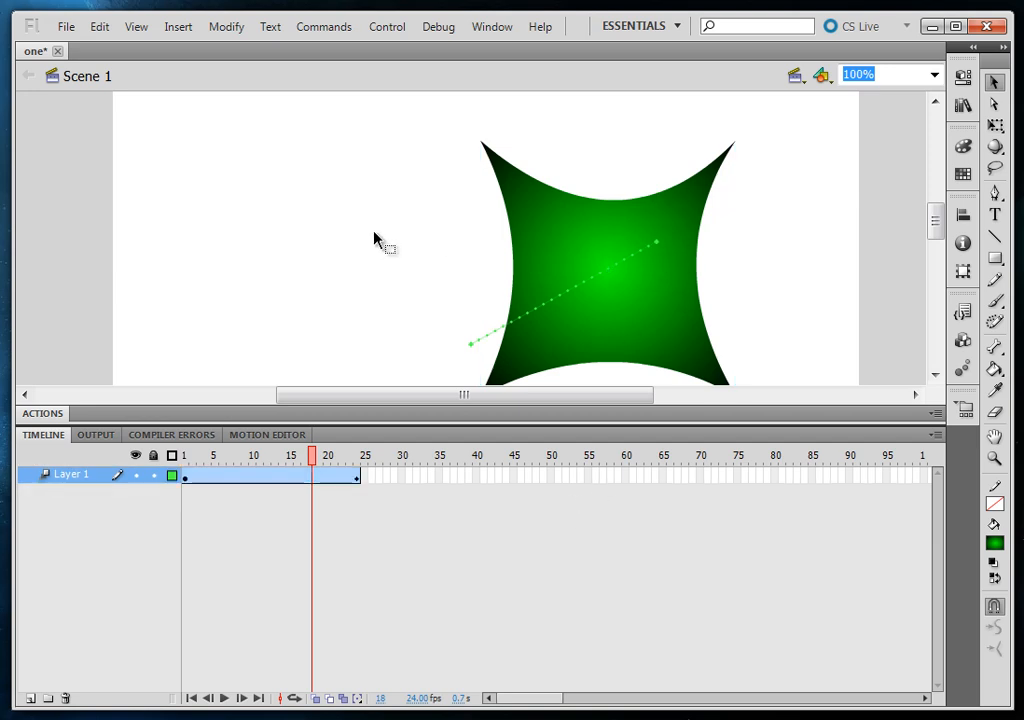
{"action": "key", "text": "ctrl+z"}
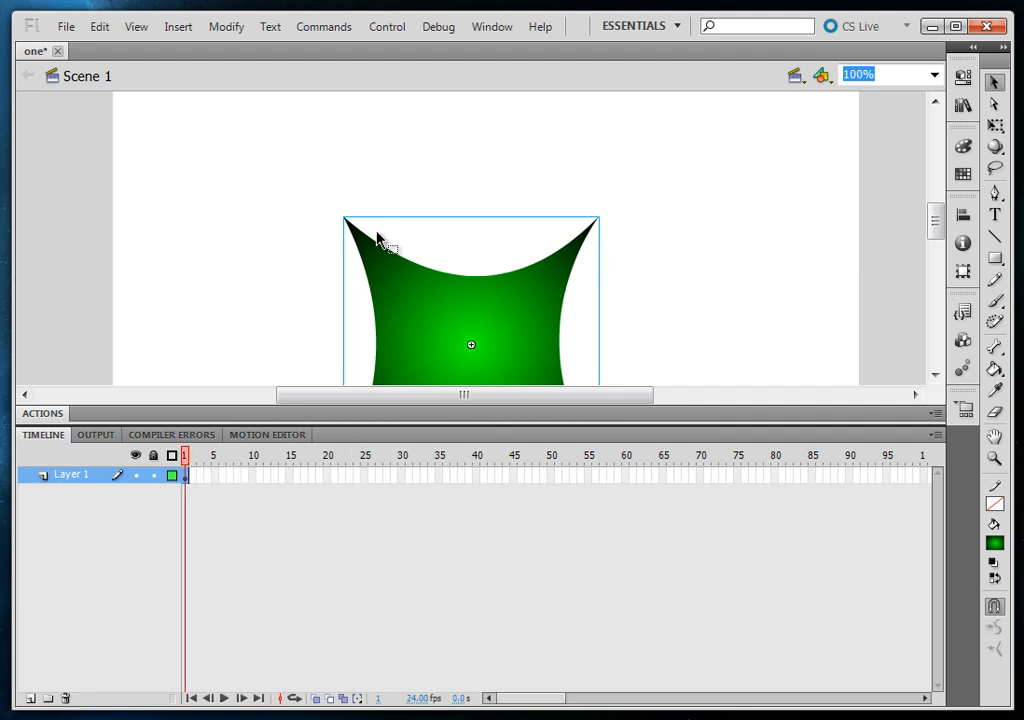
{"action": "double_click", "coordinate": [437, 434]}
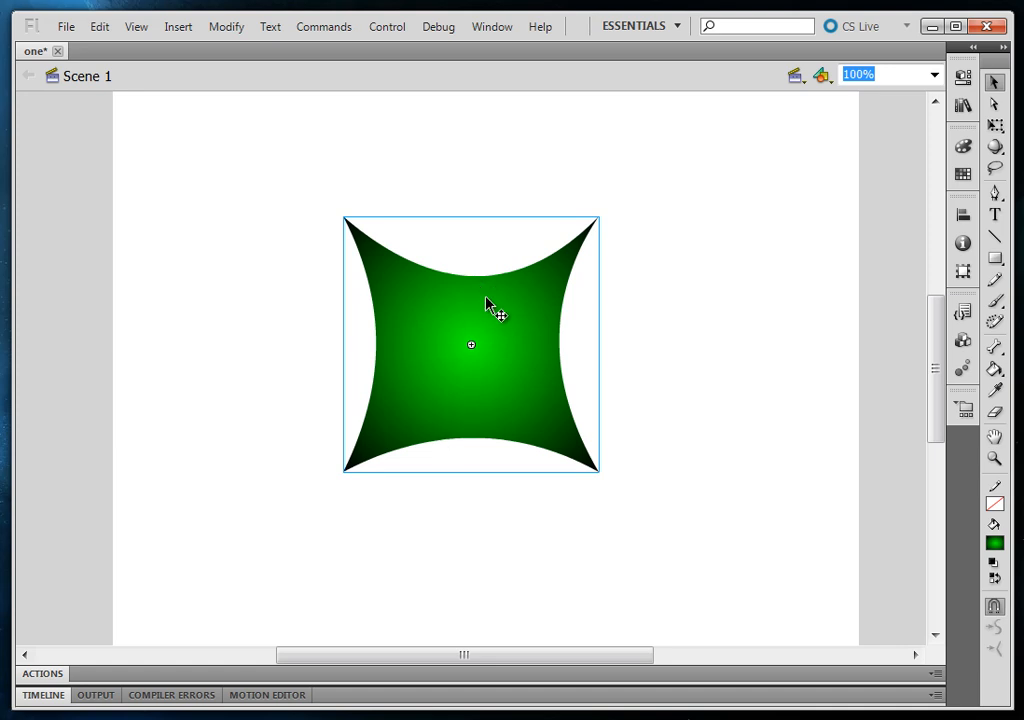
Open the document's Publish Settings and view the output options for the SWC and Flash (.swf) formats
{"action": "left_click", "coordinate": [688, 290]}
{"action": "left_click", "coordinate": [963, 79]}
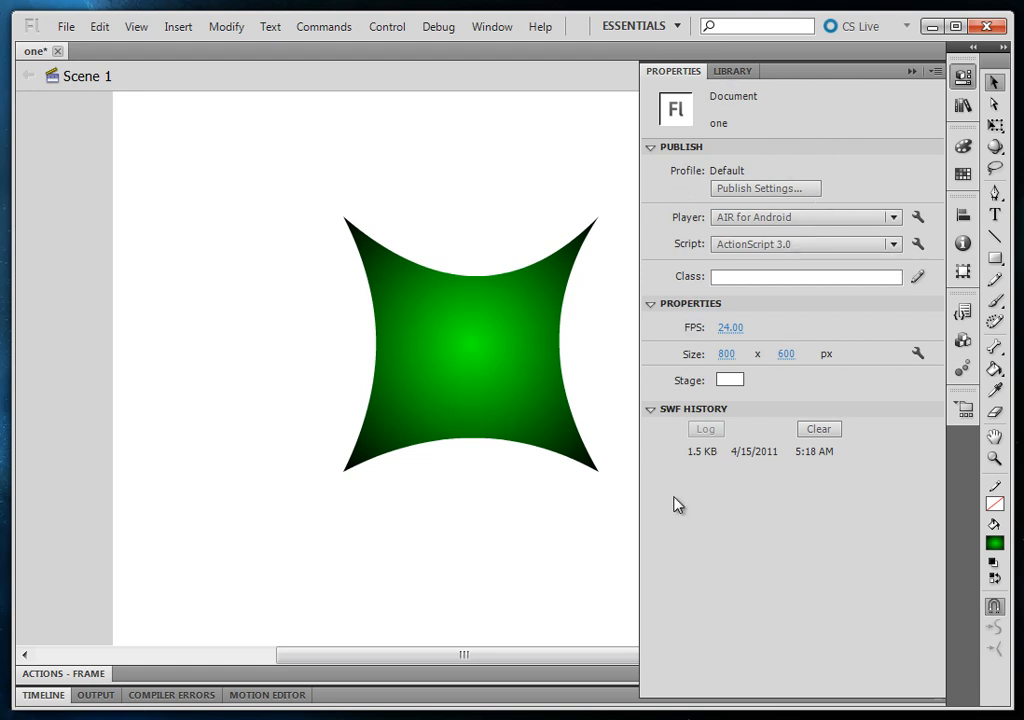
{"action": "left_click", "coordinate": [757, 190]}
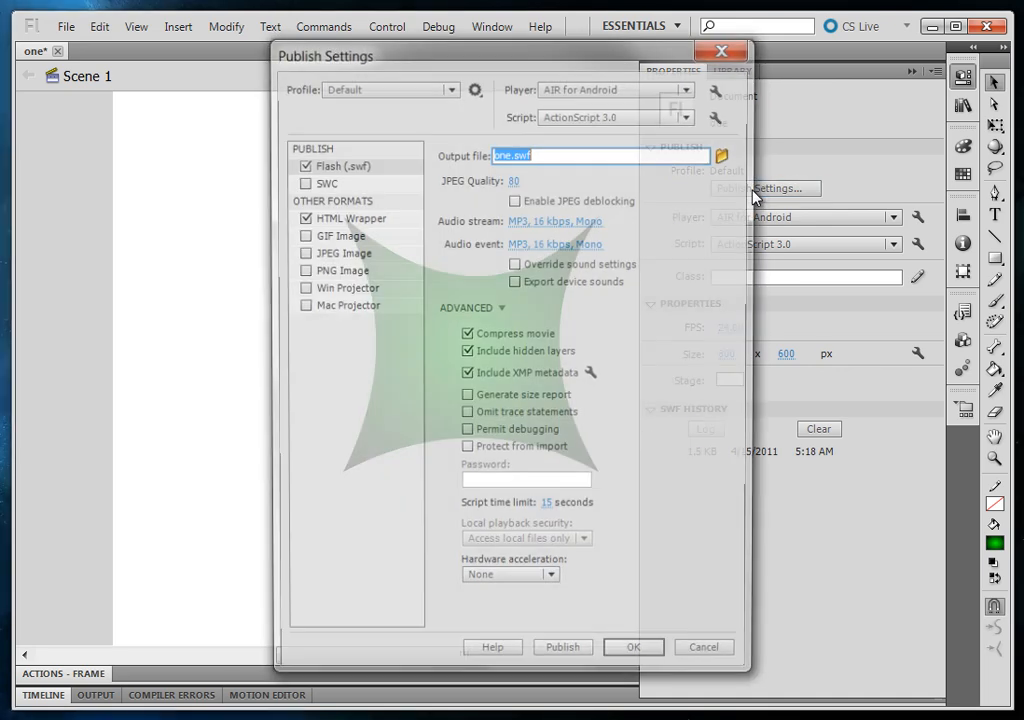
{"action": "left_click_drag", "start_coordinate": [483, 55], "coordinate": [456, 57]}
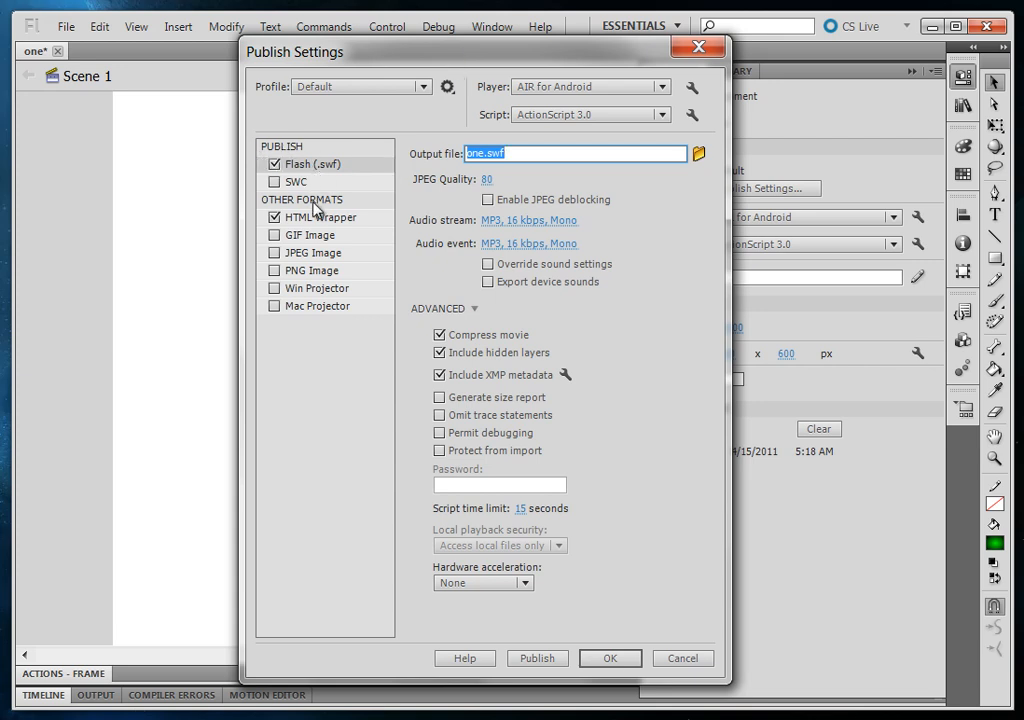
{"action": "left_click", "coordinate": [276, 186]}
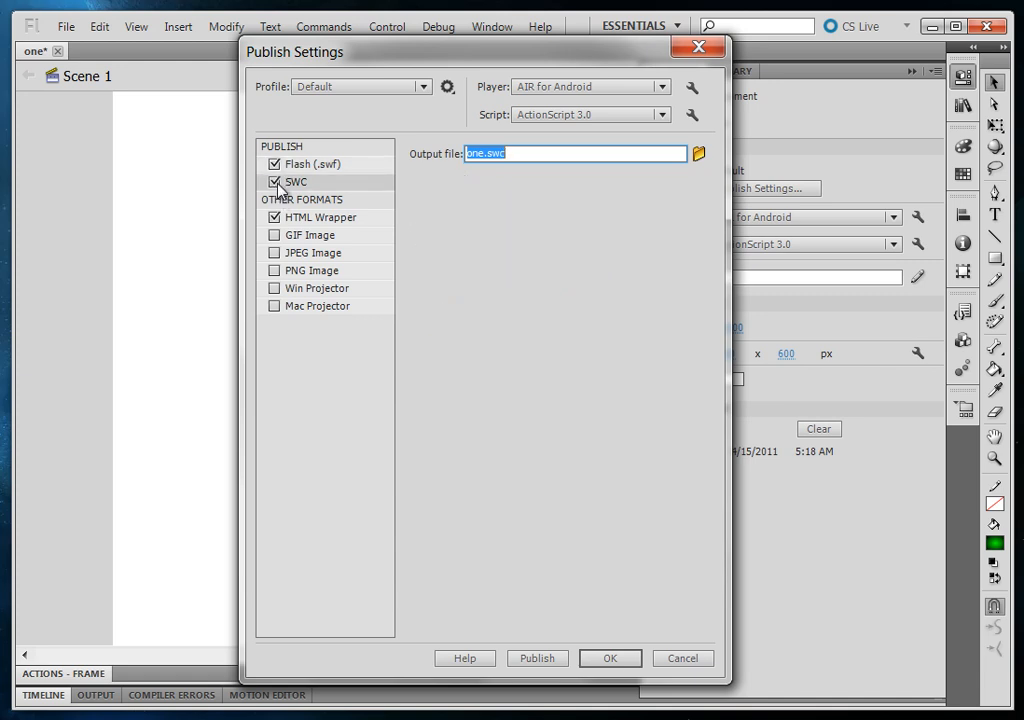
{"action": "left_click", "coordinate": [293, 167]}
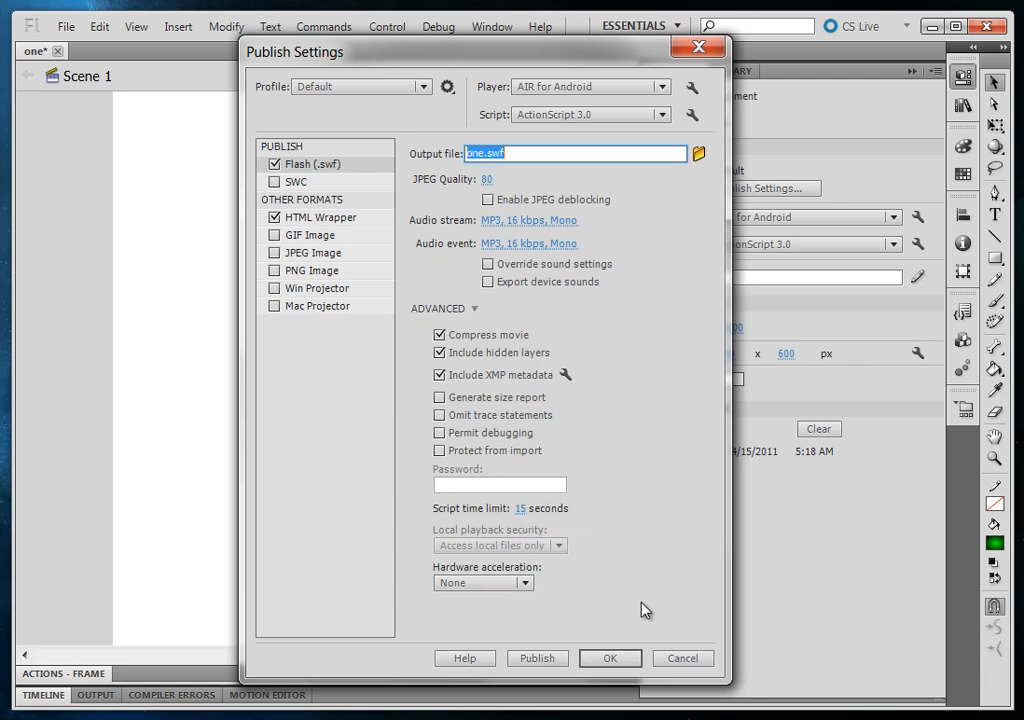
View the hardware acceleration levels and the available target players, and close Publish Settings without changes
{"action": "left_click", "coordinate": [522, 583]}
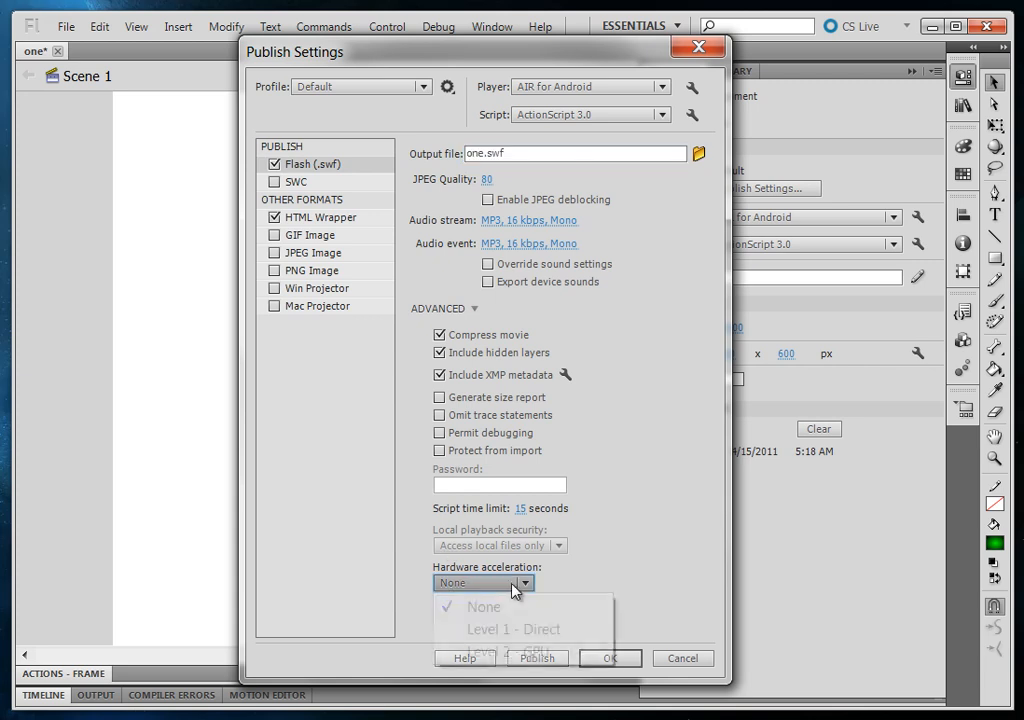
{"action": "left_click", "coordinate": [528, 585]}
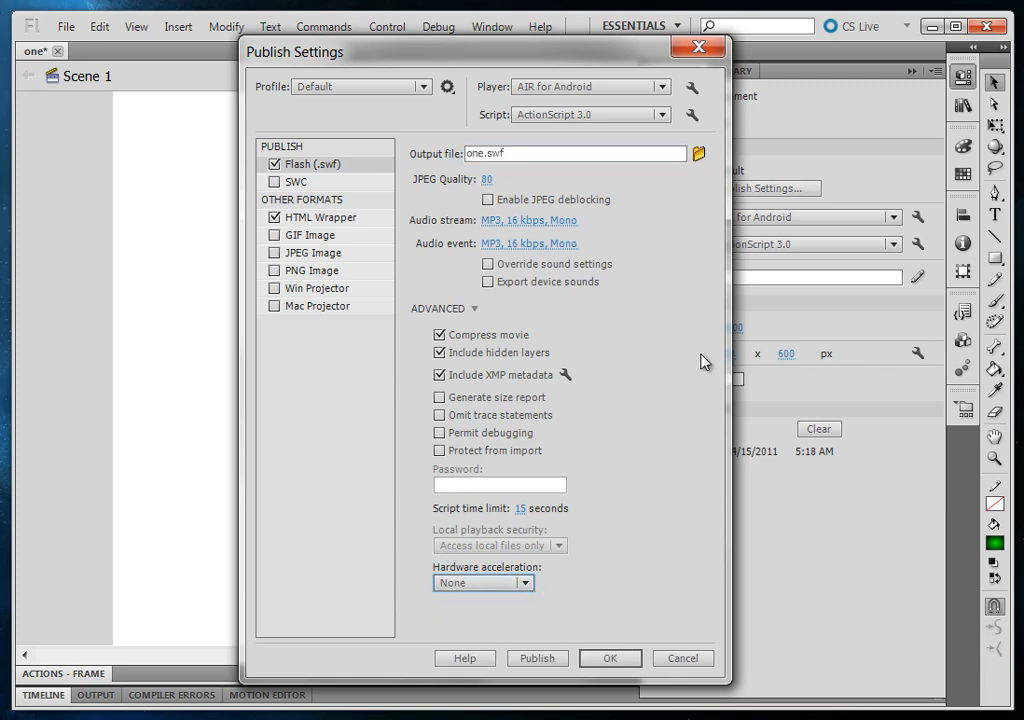
{"action": "left_click_drag", "start_coordinate": [615, 56], "coordinate": [617, 57]}
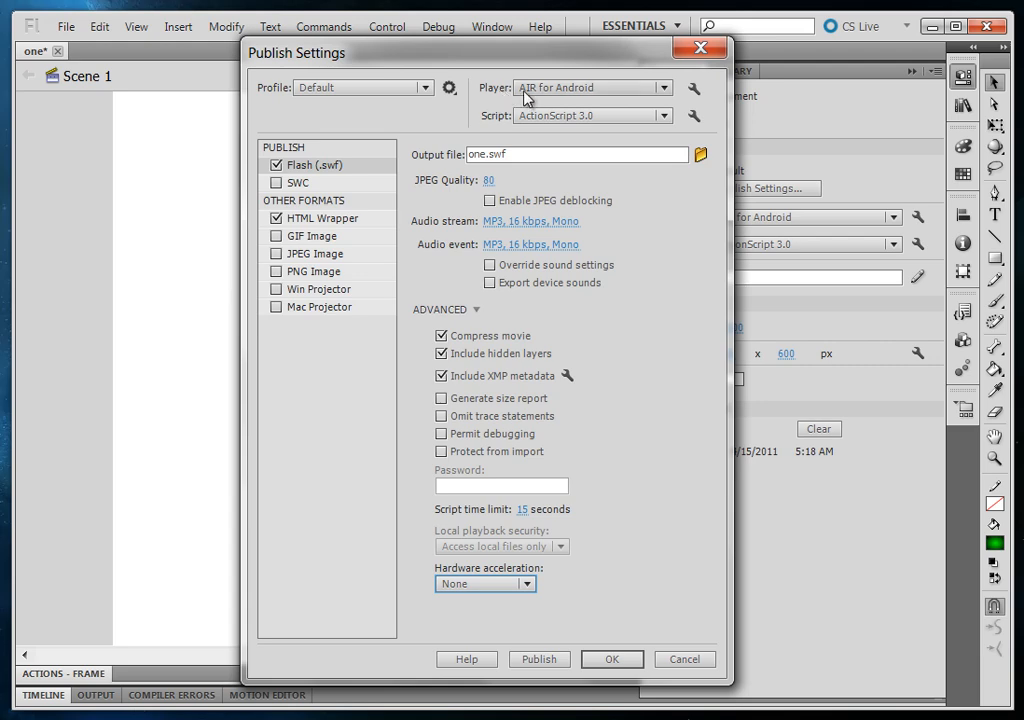
{"action": "left_click", "coordinate": [634, 90]}
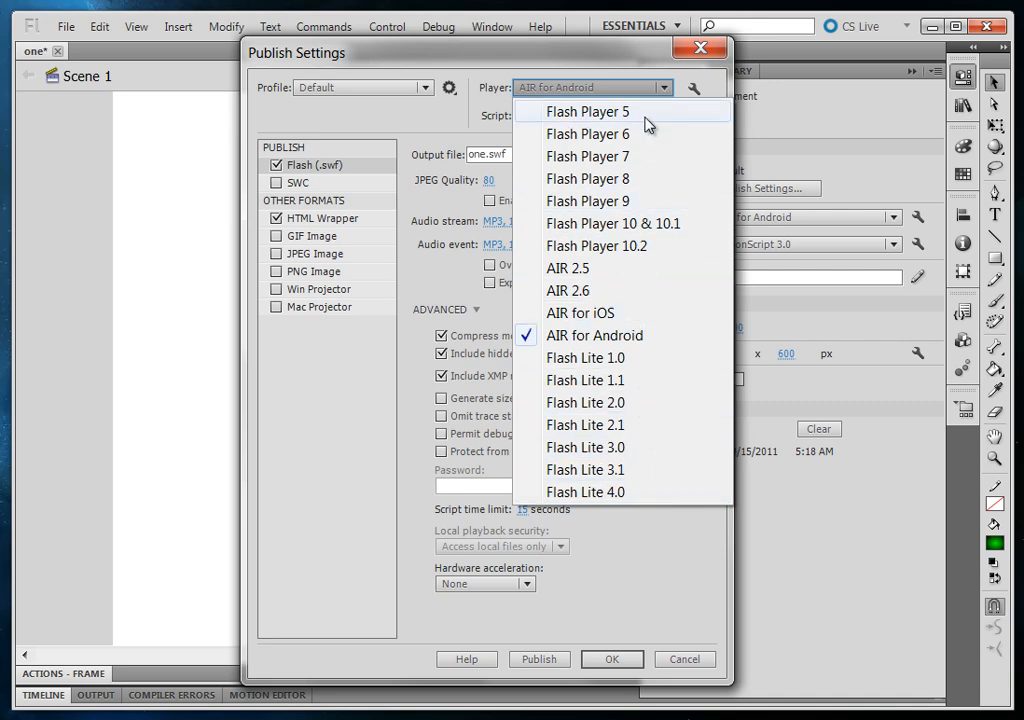
{"action": "left_click", "coordinate": [665, 566]}
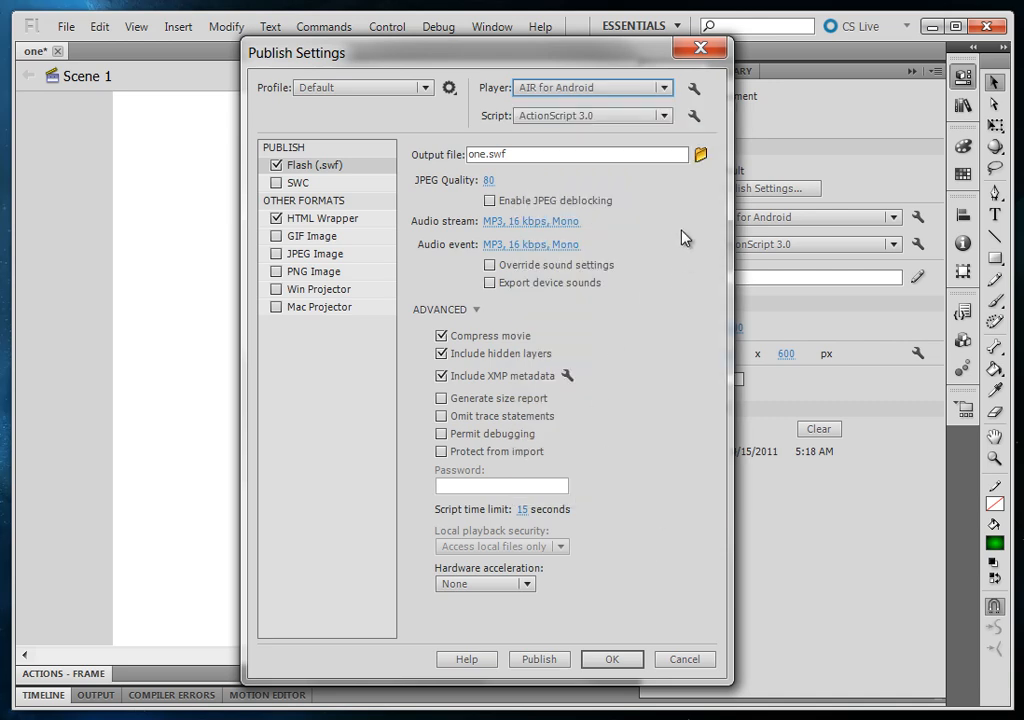
{"action": "left_click", "coordinate": [702, 49]}
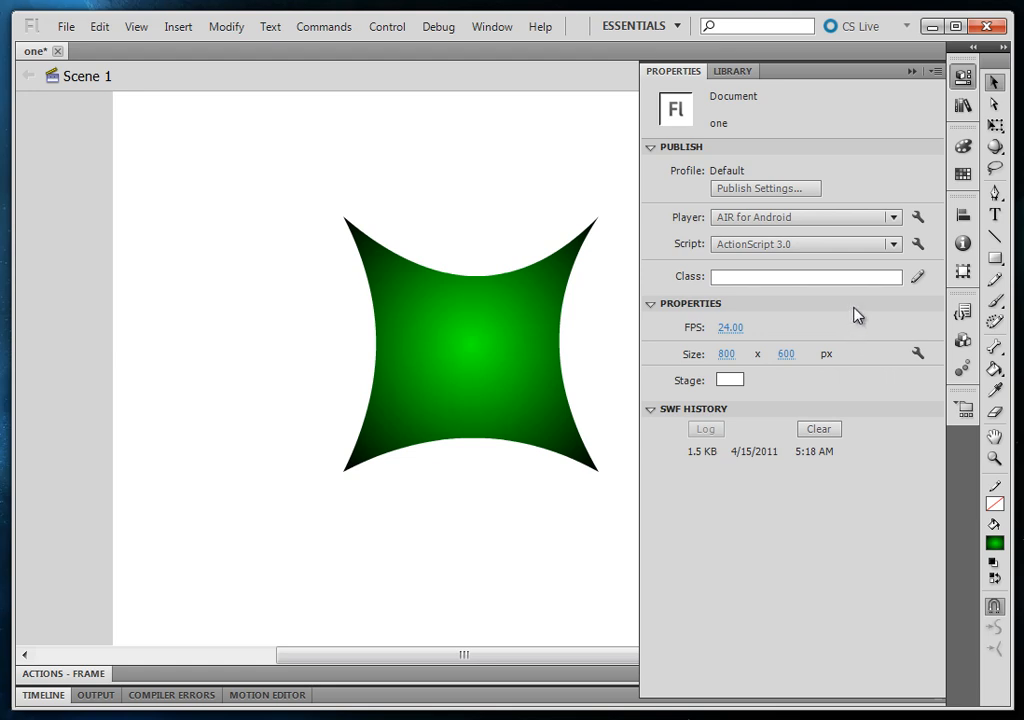
Resize the stage to 710 x 669 px in the document properties
{"action": "key", "text": "ctrl+F3"}
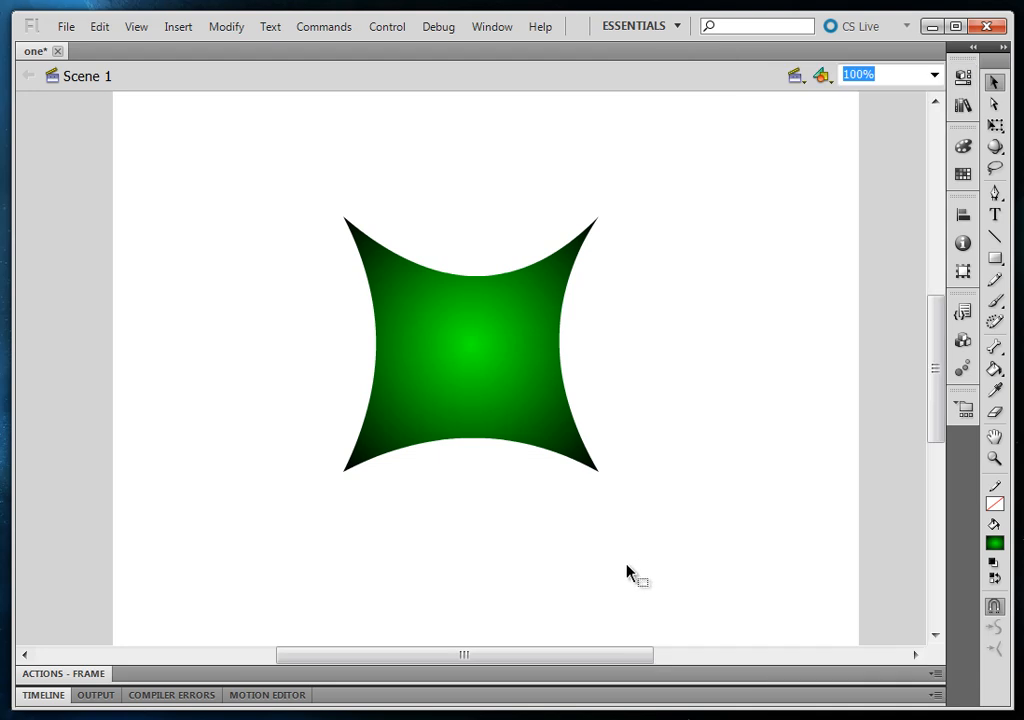
{"action": "left_click_drag", "start_coordinate": [619, 523], "coordinate": [511, 527]}
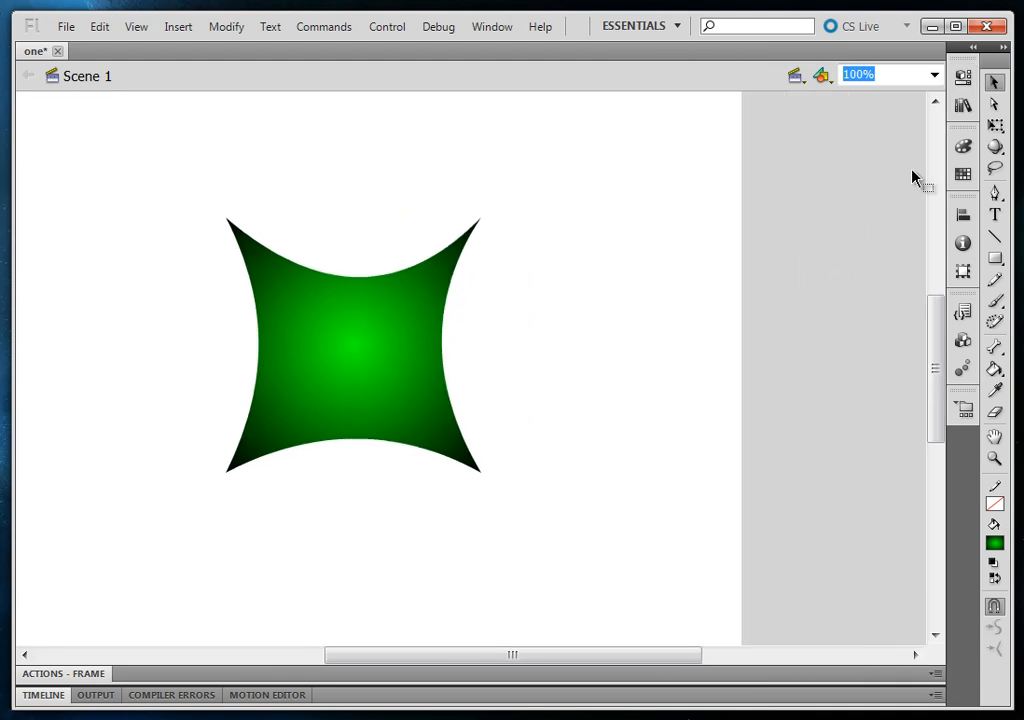
{"action": "left_click", "coordinate": [962, 82]}
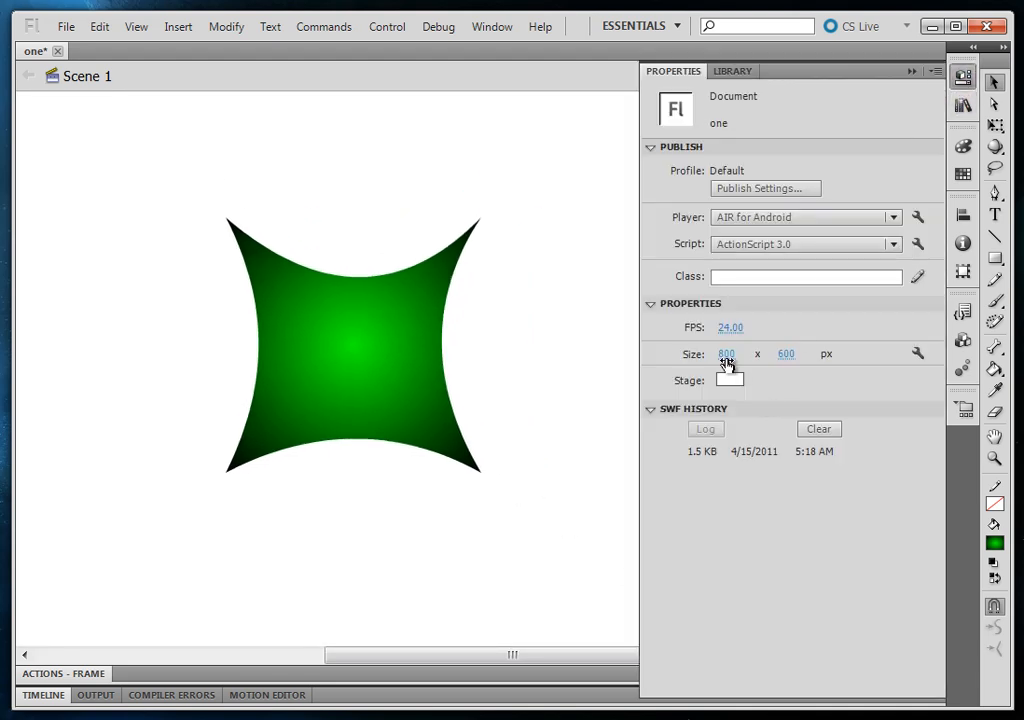
{"action": "left_click_drag", "start_coordinate": [727, 358], "coordinate": [628, 366]}
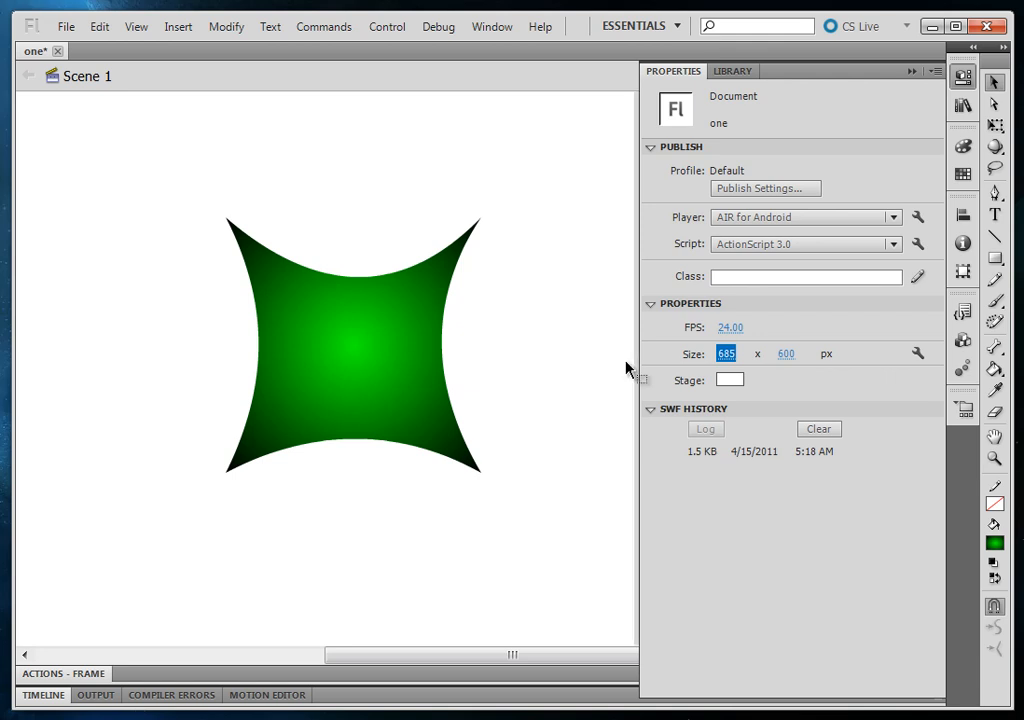
{"action": "left_click_drag", "start_coordinate": [731, 354], "coordinate": [648, 347]}
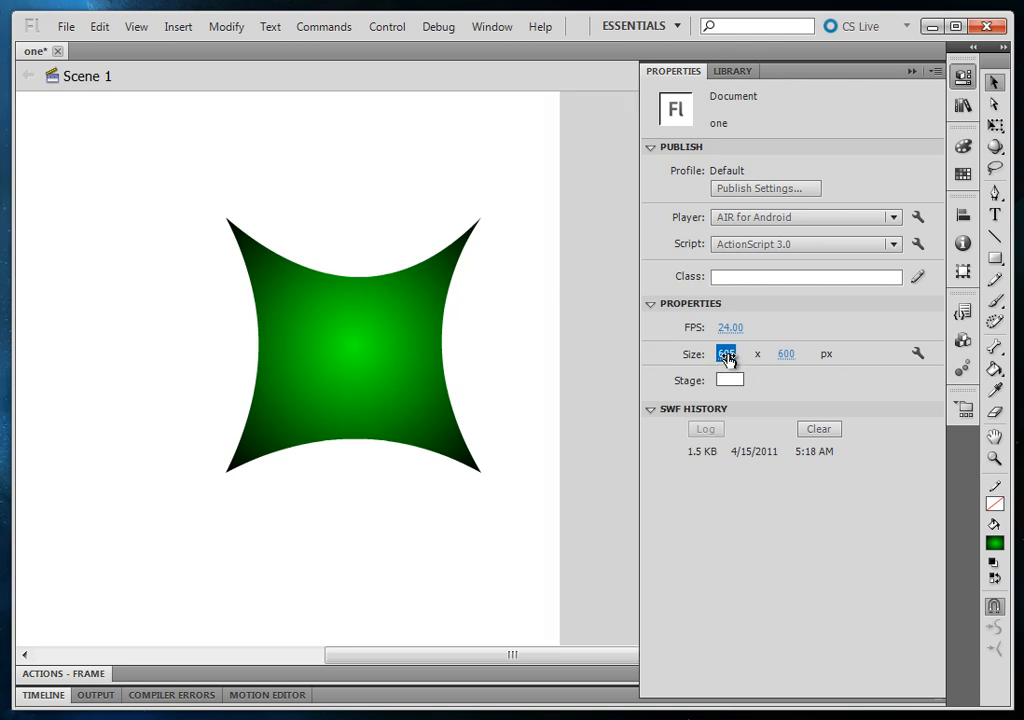
{"action": "left_click_drag", "start_coordinate": [730, 355], "coordinate": [766, 354]}
{"action": "left_click", "coordinate": [779, 355]}
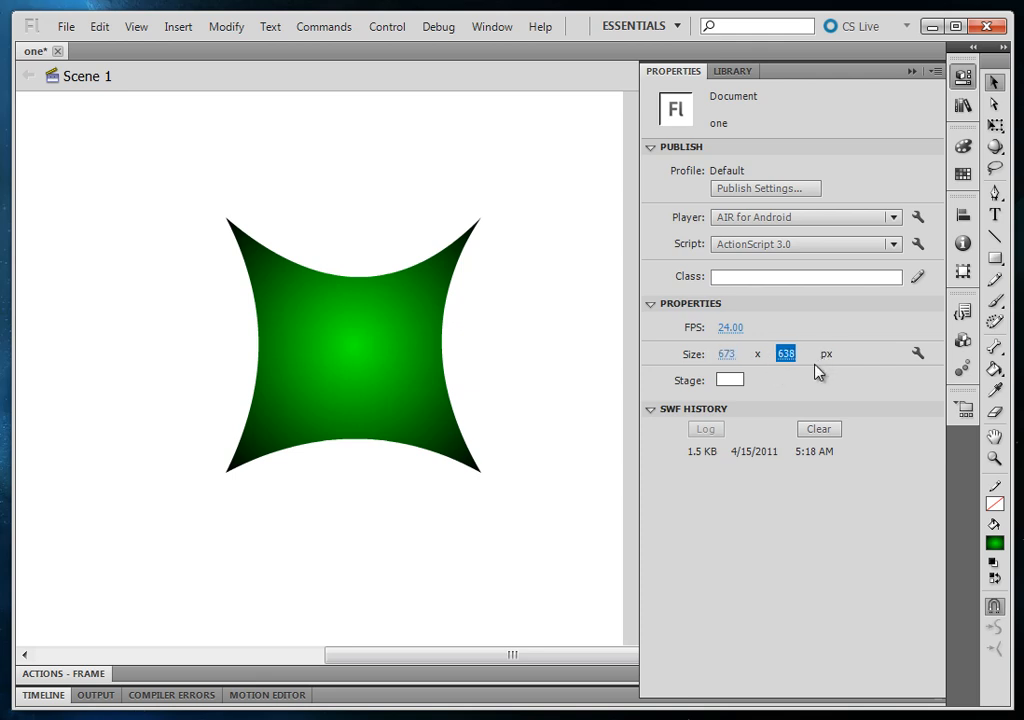
{"action": "left_click", "coordinate": [727, 354]}
{"action": "type", "text": "710"}
{"action": "key", "text": "Return"}
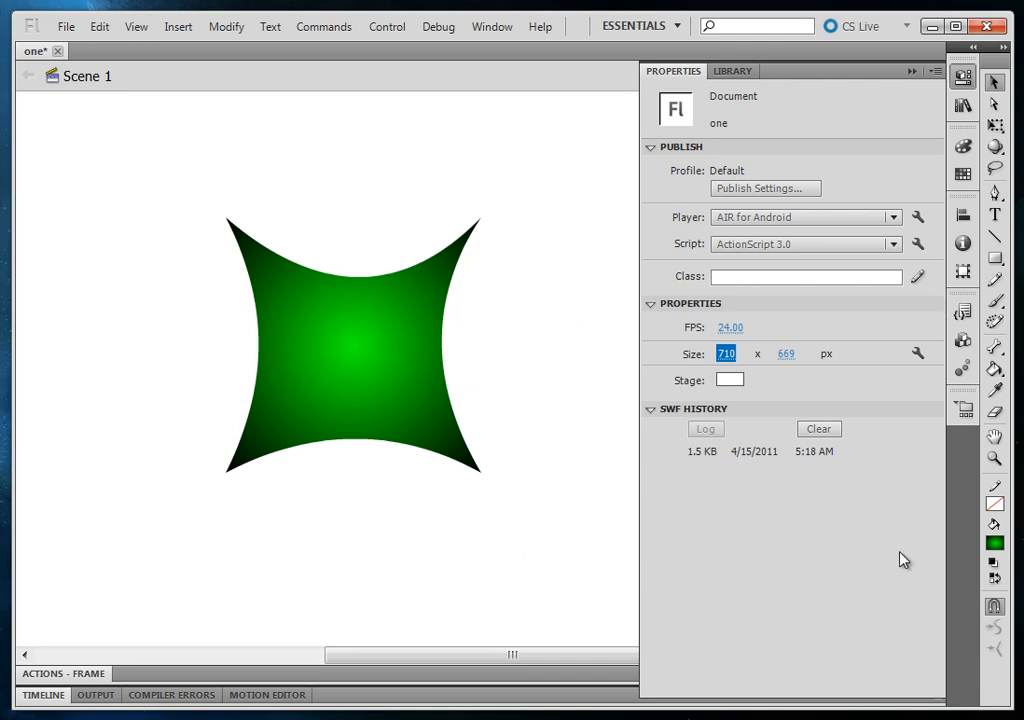
Resize the stage to 1000 x 800 px in the document settings, scaling the content with the stage
{"action": "left_click", "coordinate": [918, 356]}
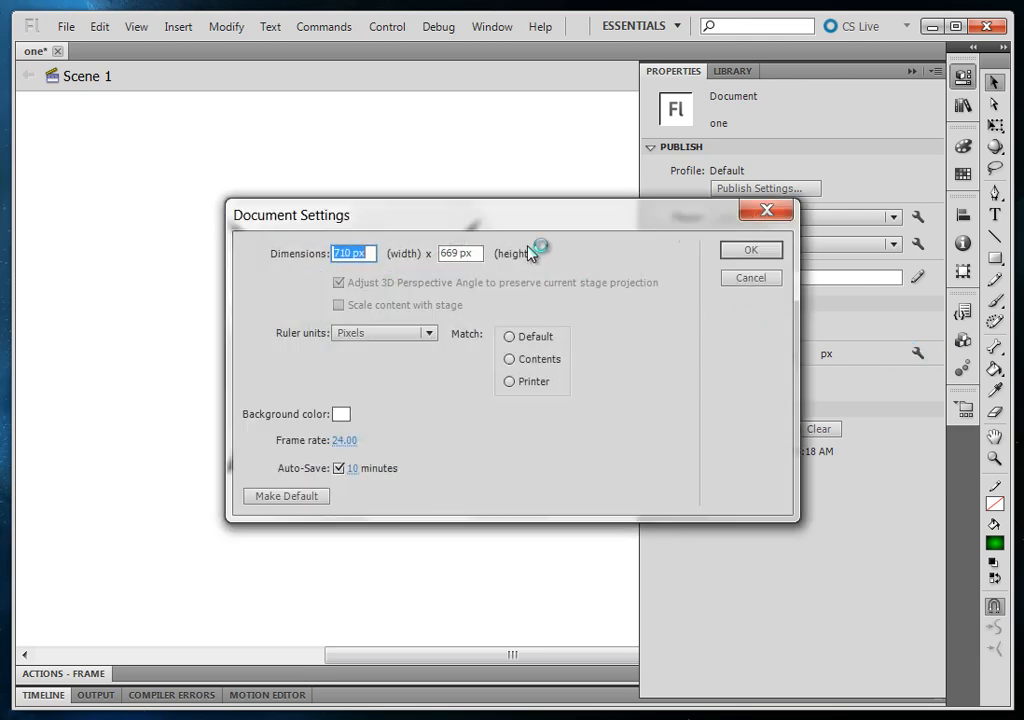
{"action": "left_click_drag", "start_coordinate": [519, 219], "coordinate": [499, 236]}
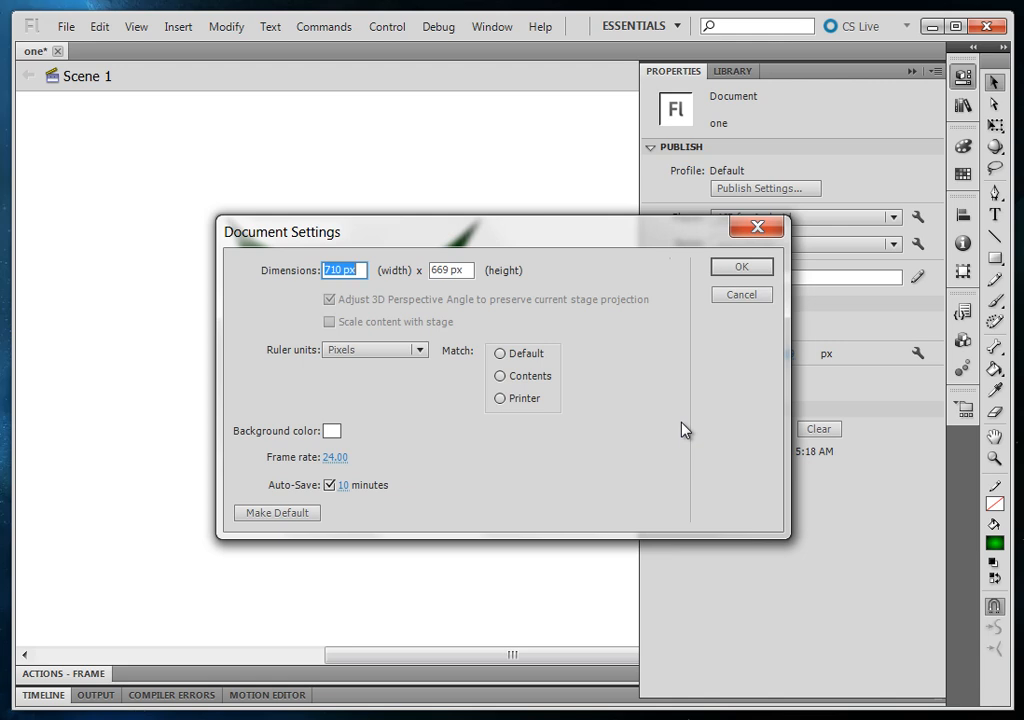
{"action": "left_click", "coordinate": [361, 273]}
{"action": "left_click_drag", "start_coordinate": [361, 273], "coordinate": [295, 276]}
{"action": "type", "text": "100"}
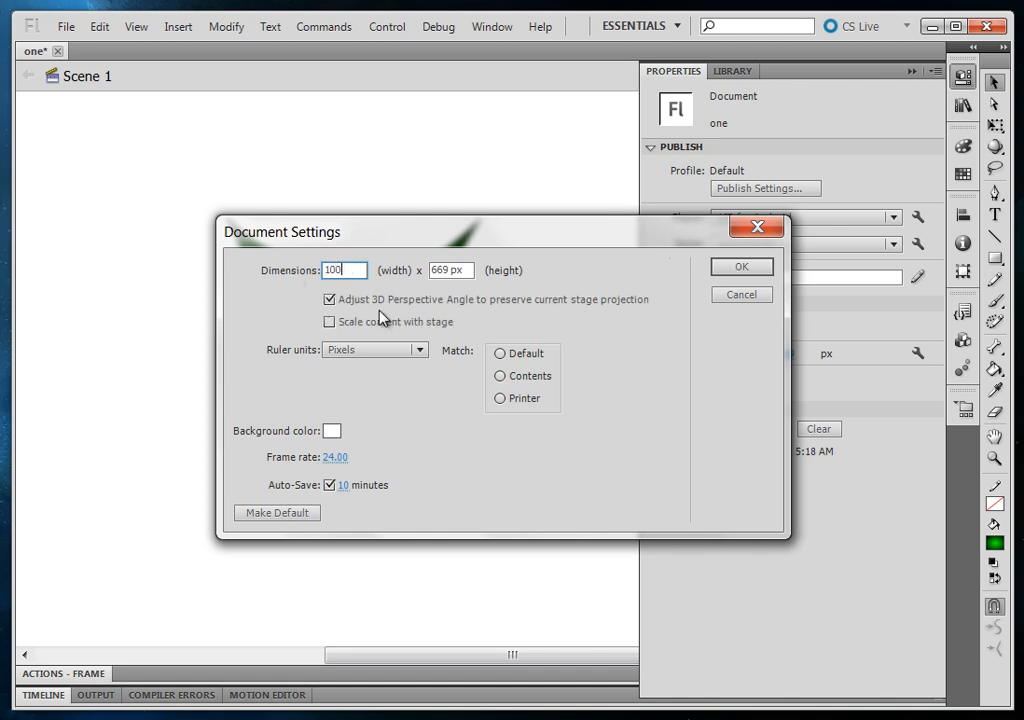
{"action": "type", "text": "0"}
{"action": "key", "text": "Tab"}
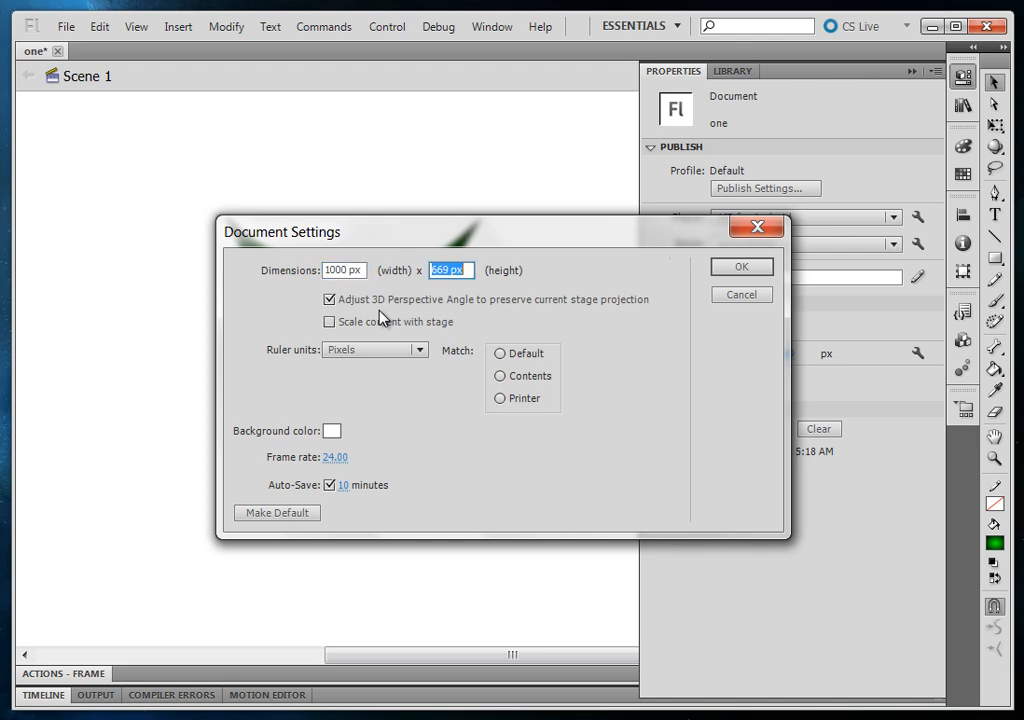
{"action": "type", "text": "800"}
{"action": "left_click", "coordinate": [332, 324]}
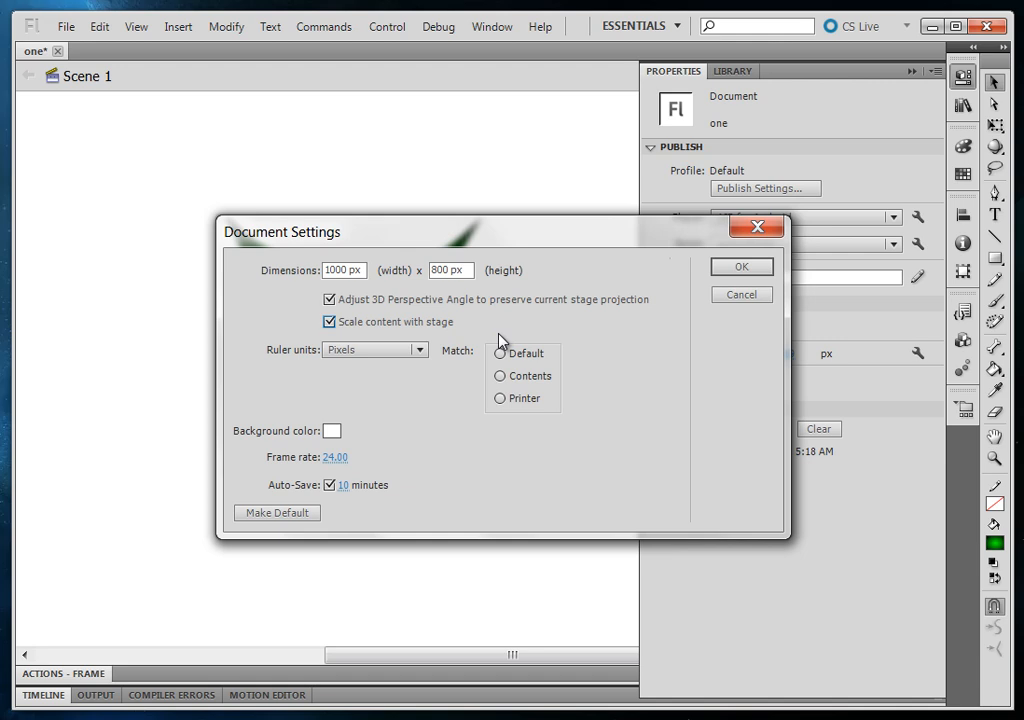
{"action": "left_click", "coordinate": [752, 272]}
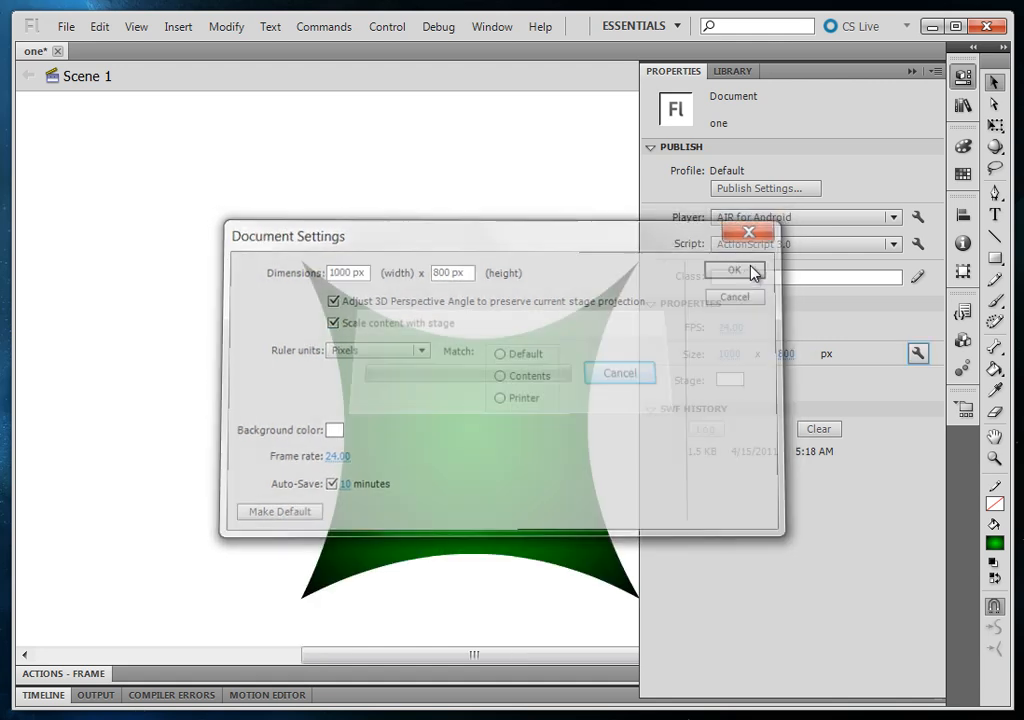
View the whole resized stage at 50% zoom and return to 100%
{"action": "left_click", "coordinate": [118, 440]}
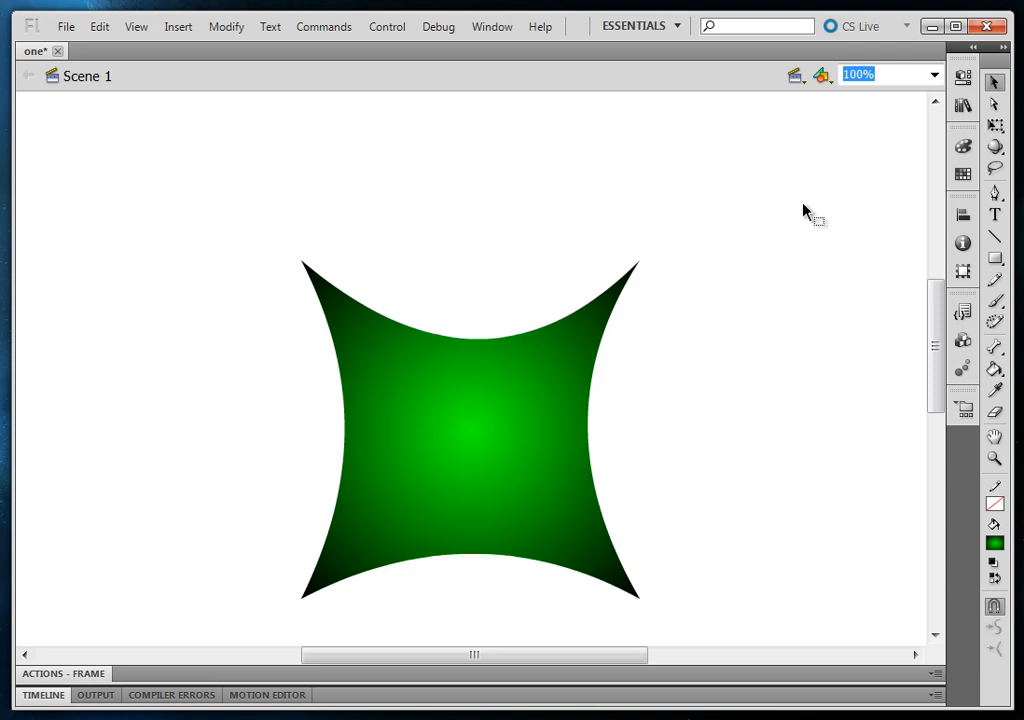
{"action": "type", "text": "50"}
{"action": "key", "text": "Return"}
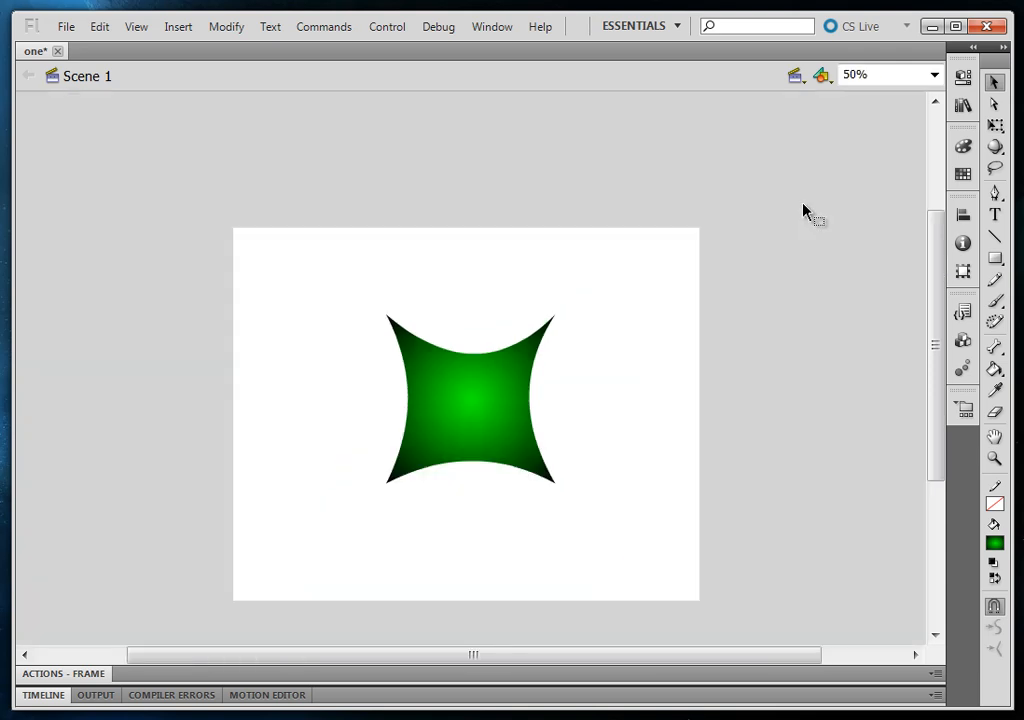
{"action": "key", "text": "ctrl+1"}
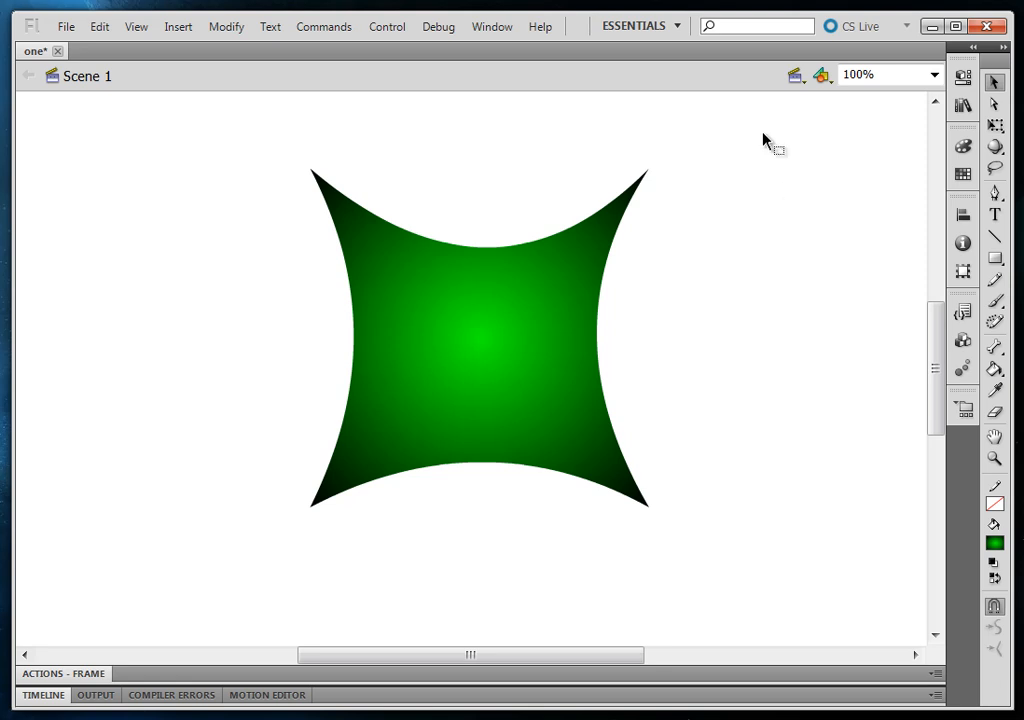
Move the green shape slightly to the left on the stage
{"action": "left_click", "coordinate": [480, 389]}
{"action": "left_click", "coordinate": [867, 479]}
{"action": "left_click_drag", "start_coordinate": [534, 288], "coordinate": [510, 288]}
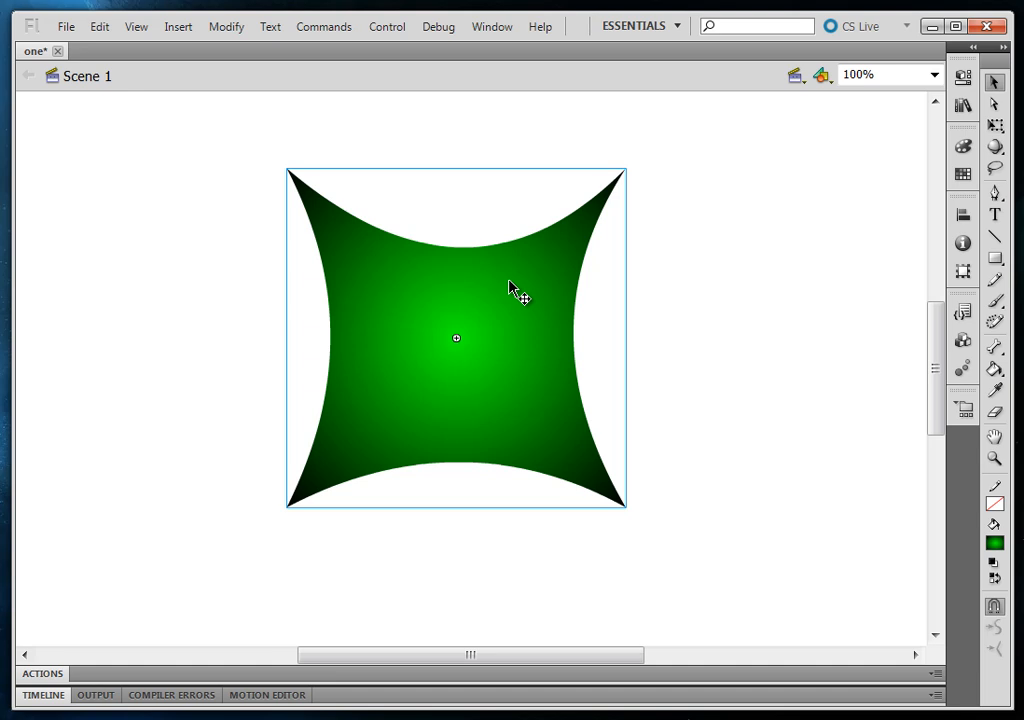
View the Publish Cache options in the Preferences, close the dialog and deselect the green shape
{"action": "left_click", "coordinate": [100, 27]}
{"action": "left_click", "coordinate": [211, 499]}
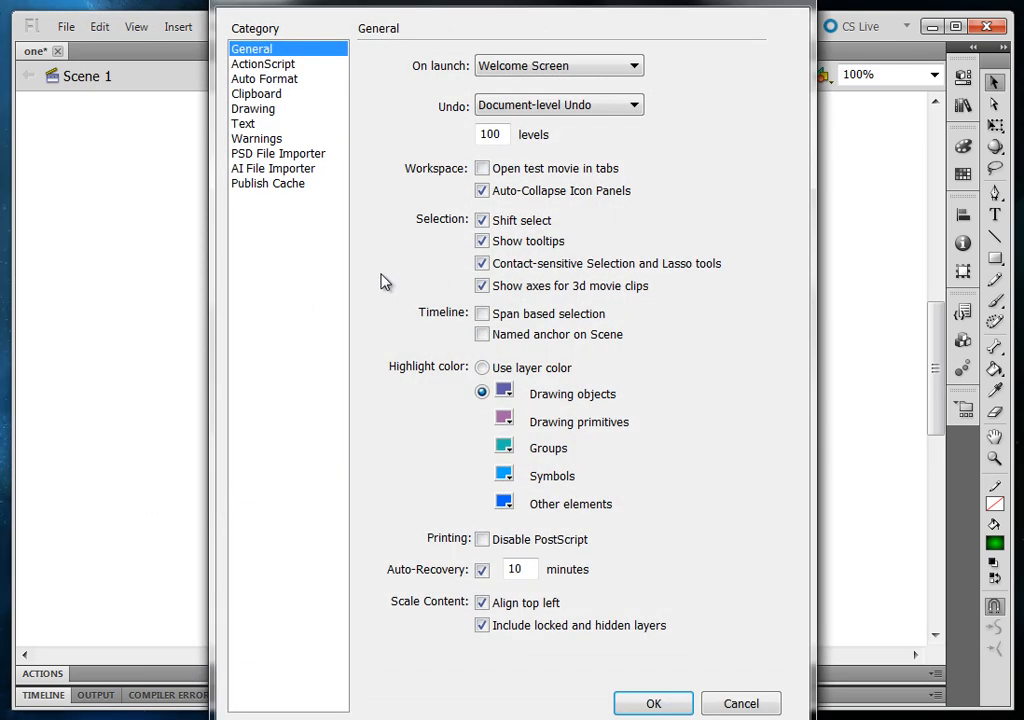
{"action": "left_click", "coordinate": [284, 189]}
{"action": "left_click_drag", "start_coordinate": [465, 5], "coordinate": [448, 64]}
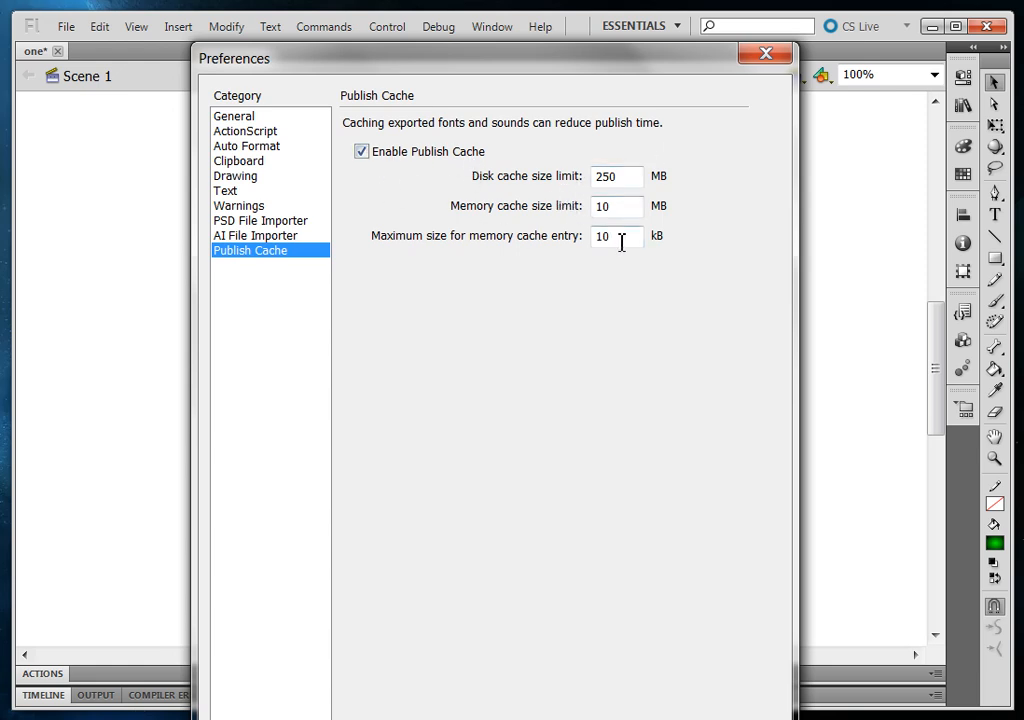
{"action": "left_click_drag", "start_coordinate": [572, 79], "coordinate": [489, 0]}
{"action": "left_click", "coordinate": [555, 670]}
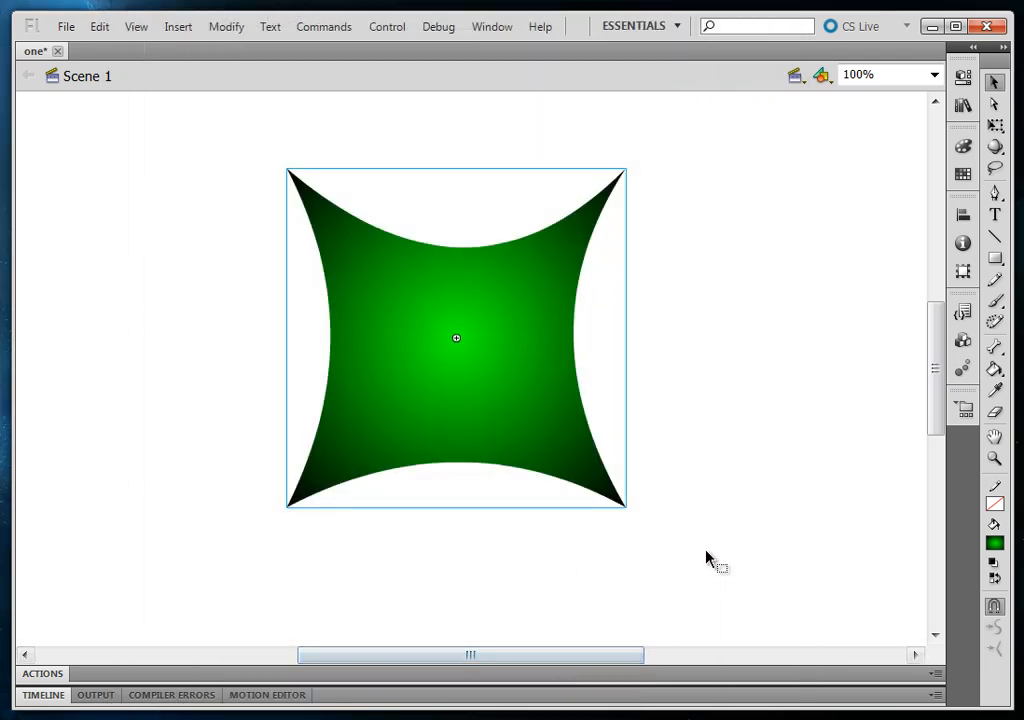
{"action": "left_click", "coordinate": [712, 482]}
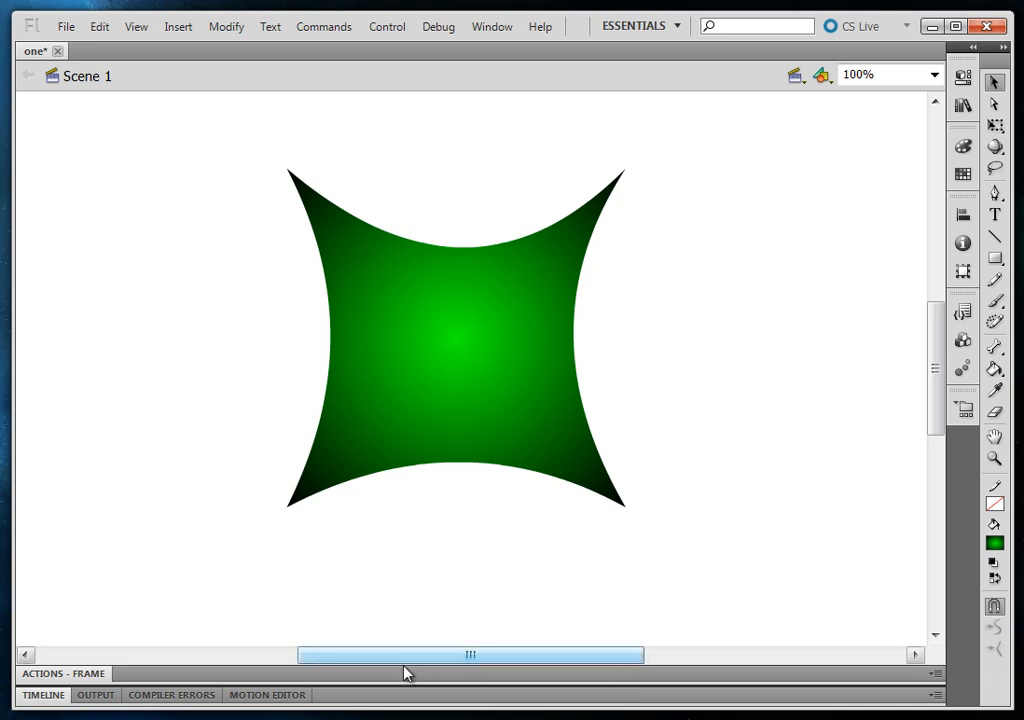
Expand the timeline, look at the Motion Editor, and reduce the timeline area's height
{"action": "left_click", "coordinate": [405, 696]}
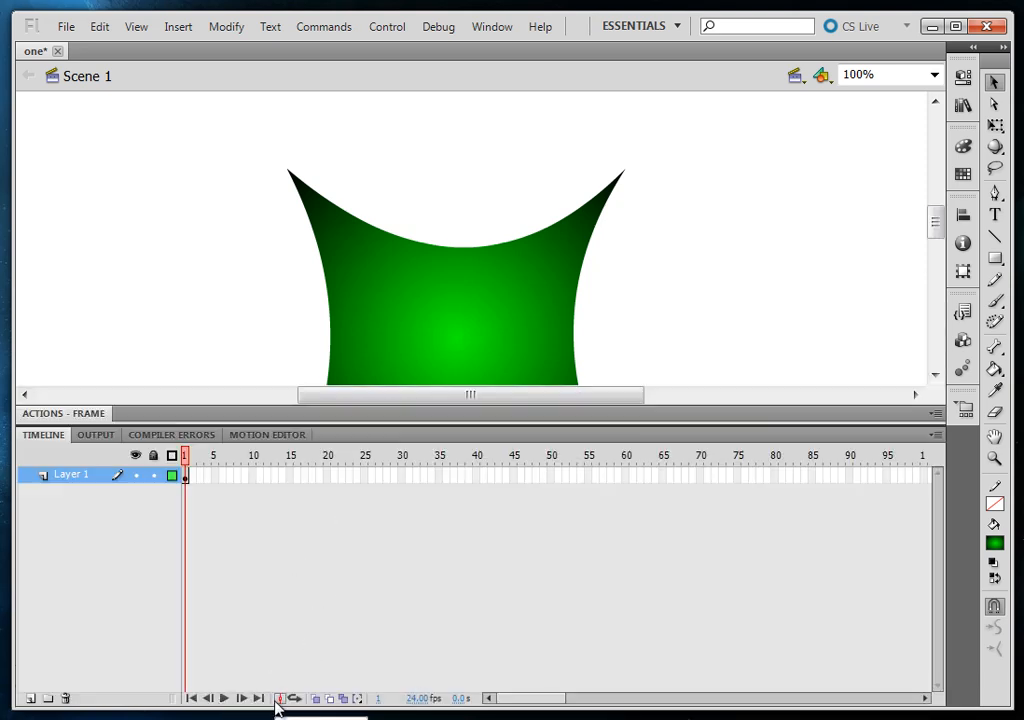
{"action": "left_click", "coordinate": [276, 441]}
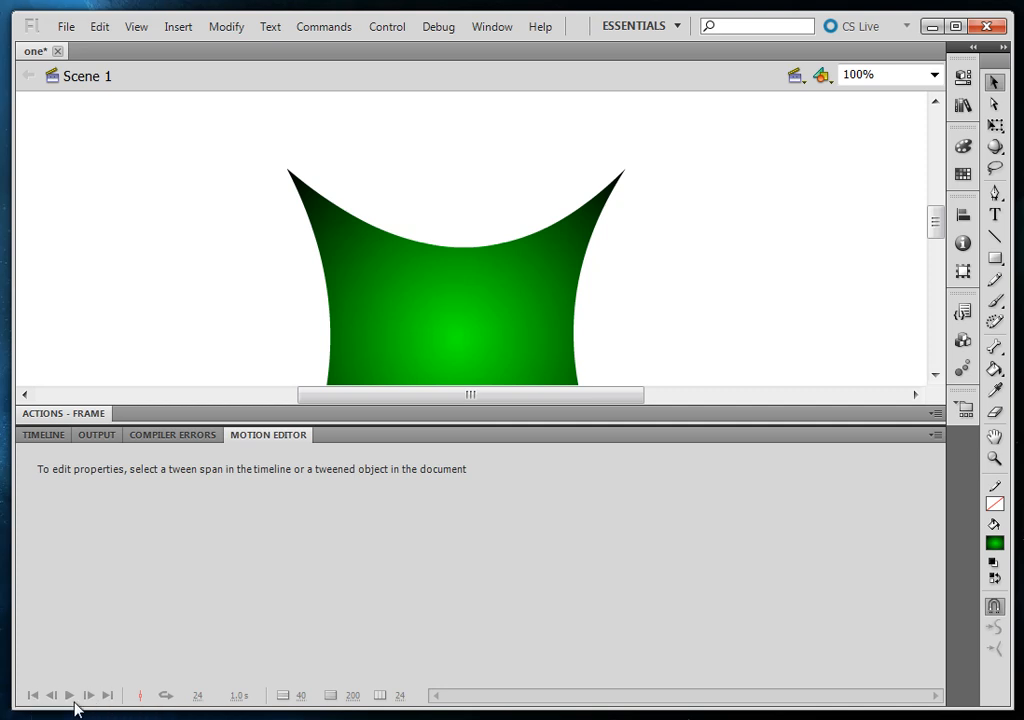
{"action": "left_click", "coordinate": [48, 436]}
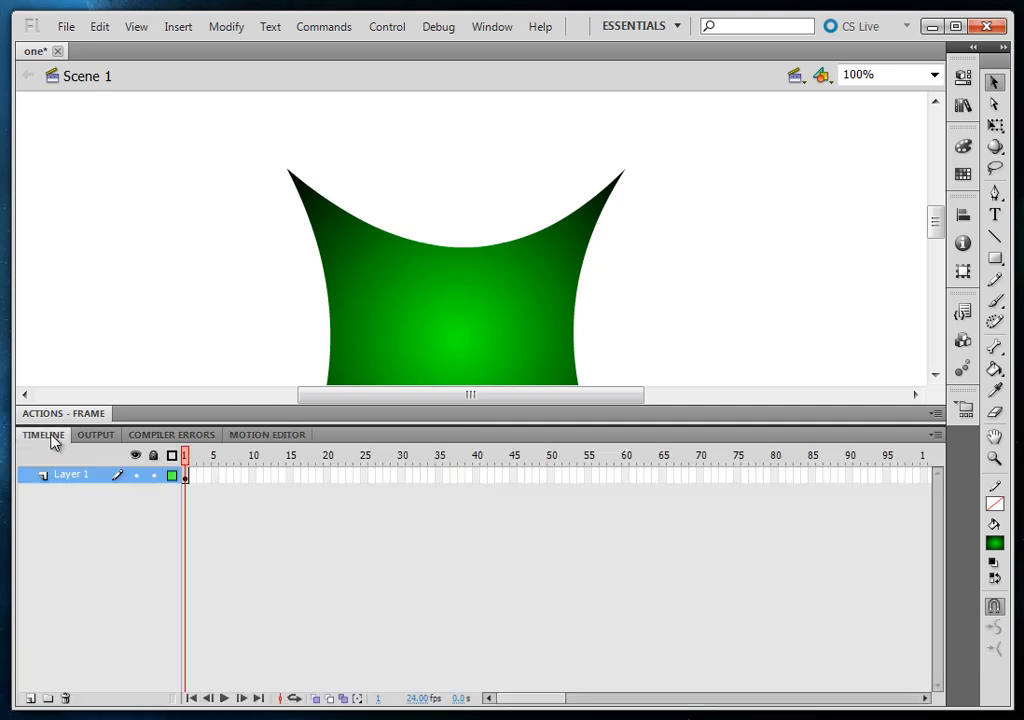
{"action": "left_click_drag", "start_coordinate": [423, 407], "coordinate": [466, 498]}
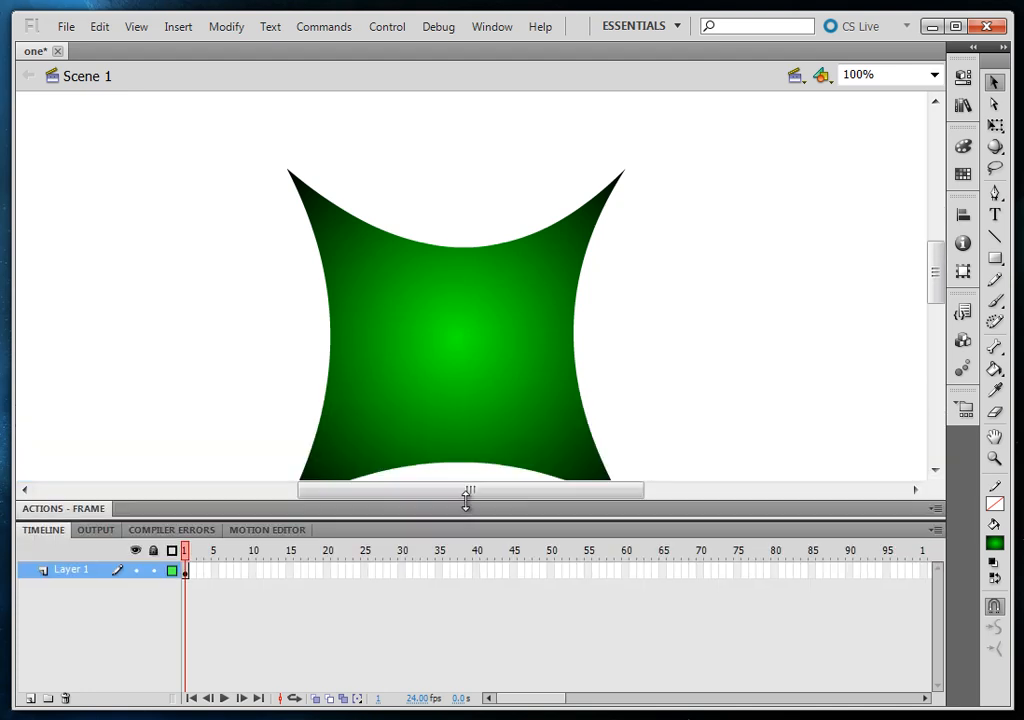
Delete the green shape and add a TLF text block about 485 px wide containing "sdfasdfasdfasdfsddsafsdafsd"
{"action": "left_click", "coordinate": [452, 323]}
{"action": "key", "text": "Delete"}
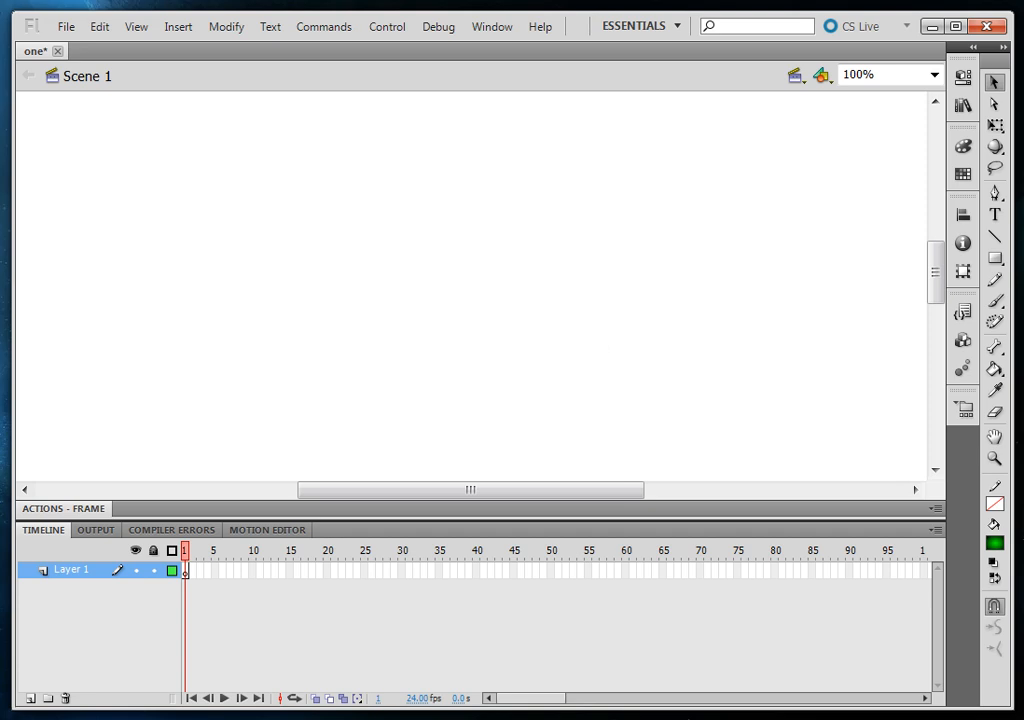
{"action": "left_click", "coordinate": [993, 216]}
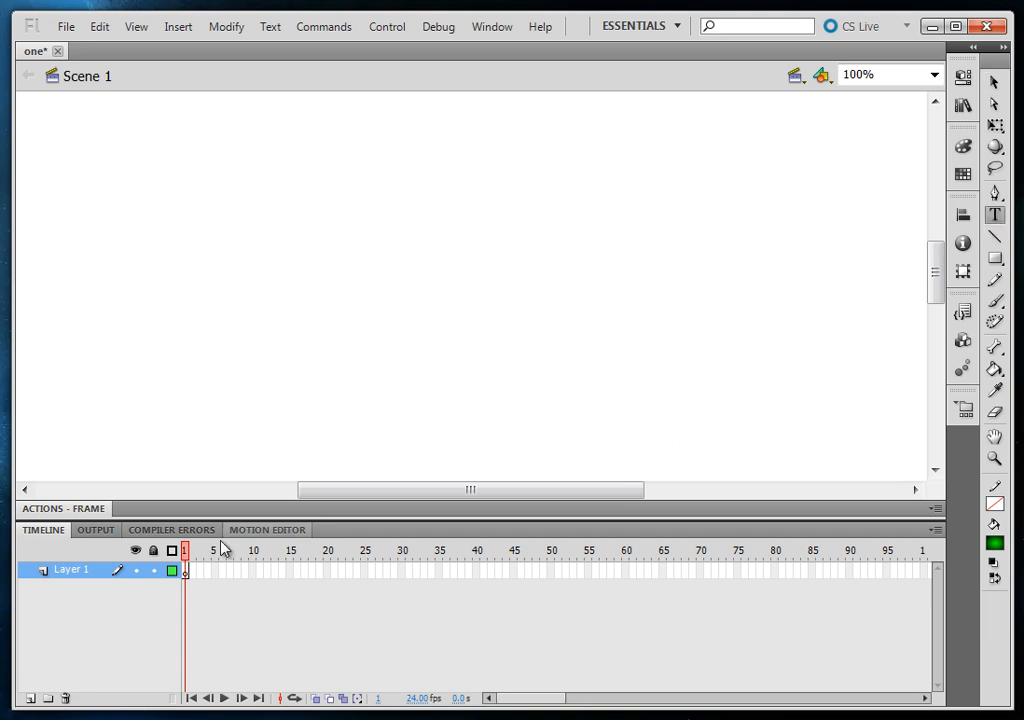
{"action": "left_click", "coordinate": [962, 77]}
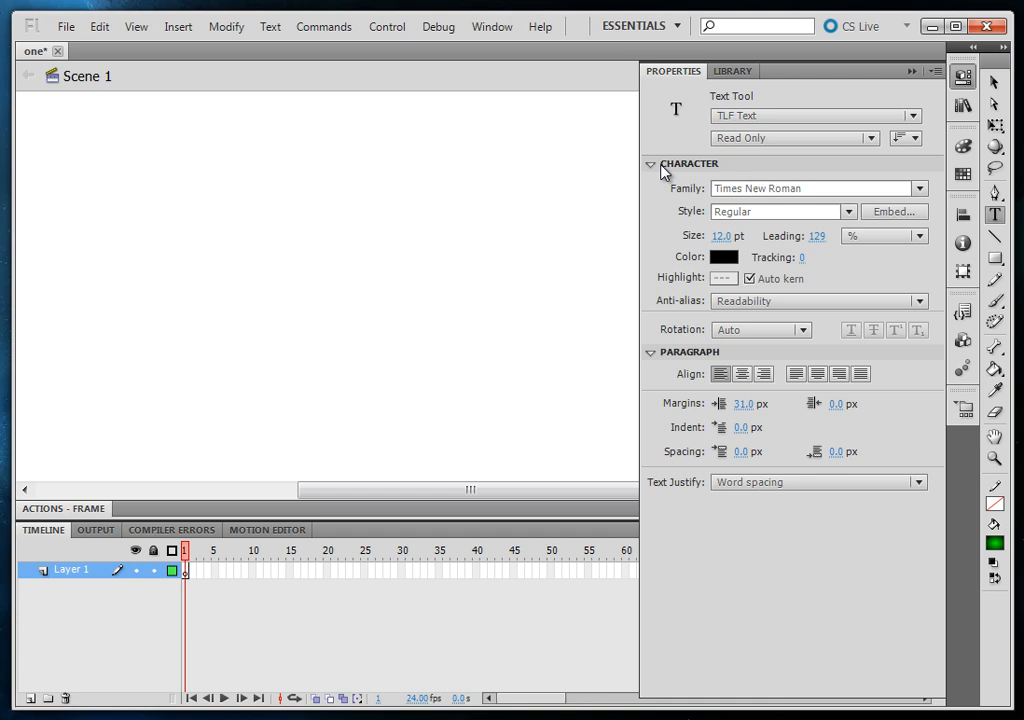
{"action": "key", "text": "ctrl+s"}
{"action": "left_click_drag", "start_coordinate": [176, 150], "coordinate": [630, 420]}
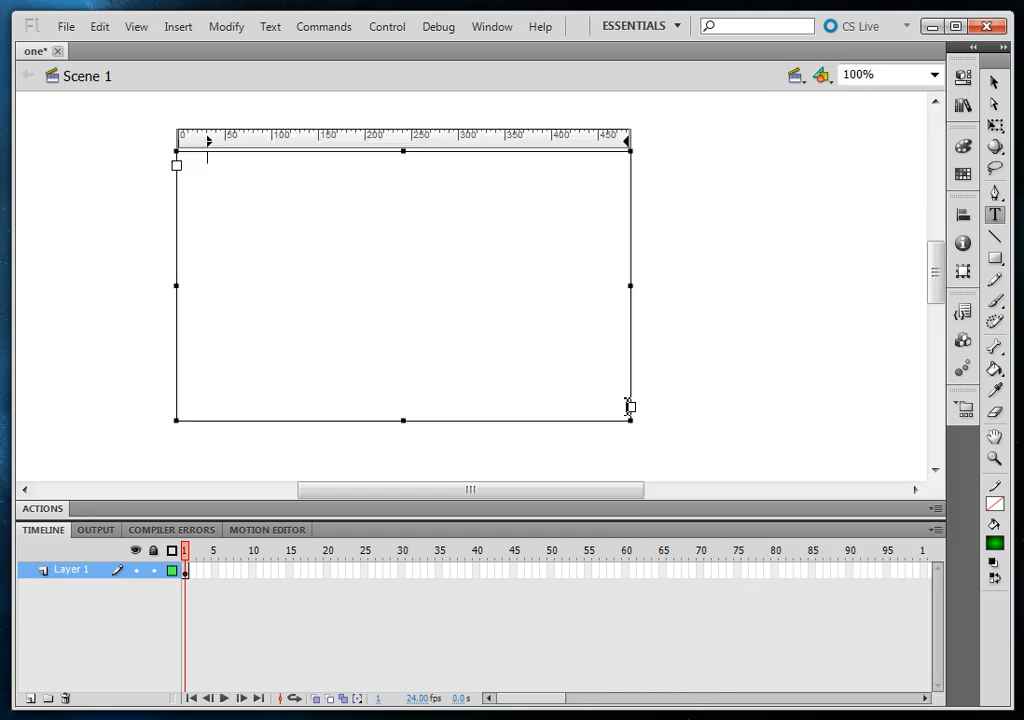
{"action": "type", "text": "sdfasdfasdfasdfsddsafsdafsd"}
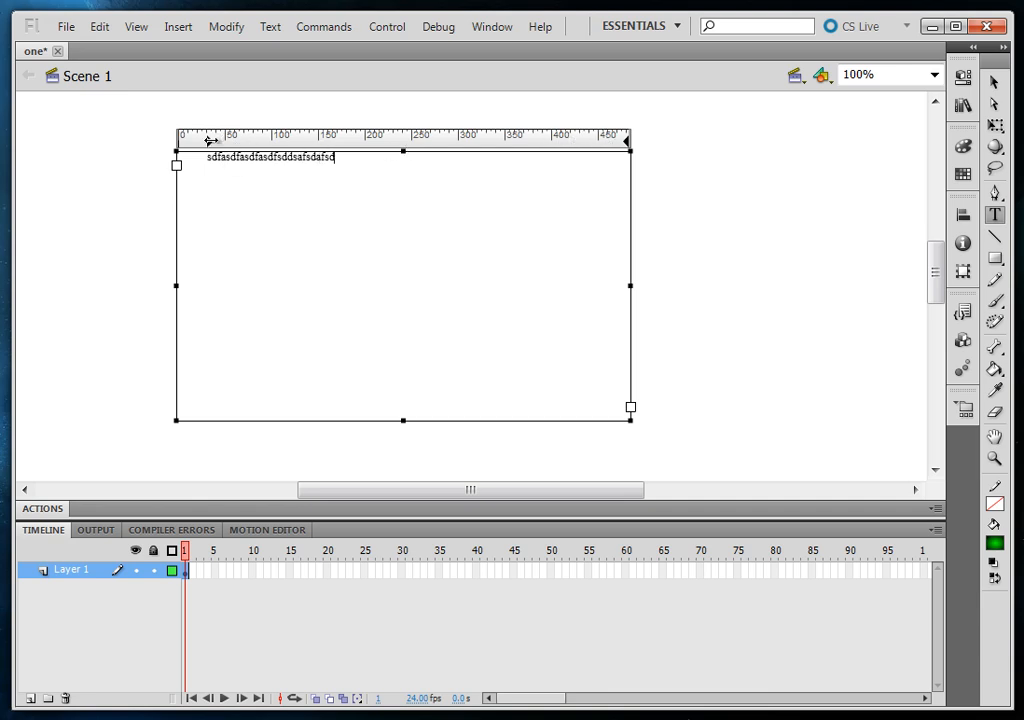
Shift the text block's first-line indent to about 50 px, pull in its right margin, and append "sdf" to the text
{"action": "mouse_move", "coordinate": [208, 139]}
{"action": "left_mouse_down"}
{"action": "mouse_move", "coordinate": [286, 139]}
{"action": "mouse_move", "coordinate": [201, 139]}
{"action": "mouse_move", "coordinate": [228, 140]}
{"action": "left_mouse_up"}
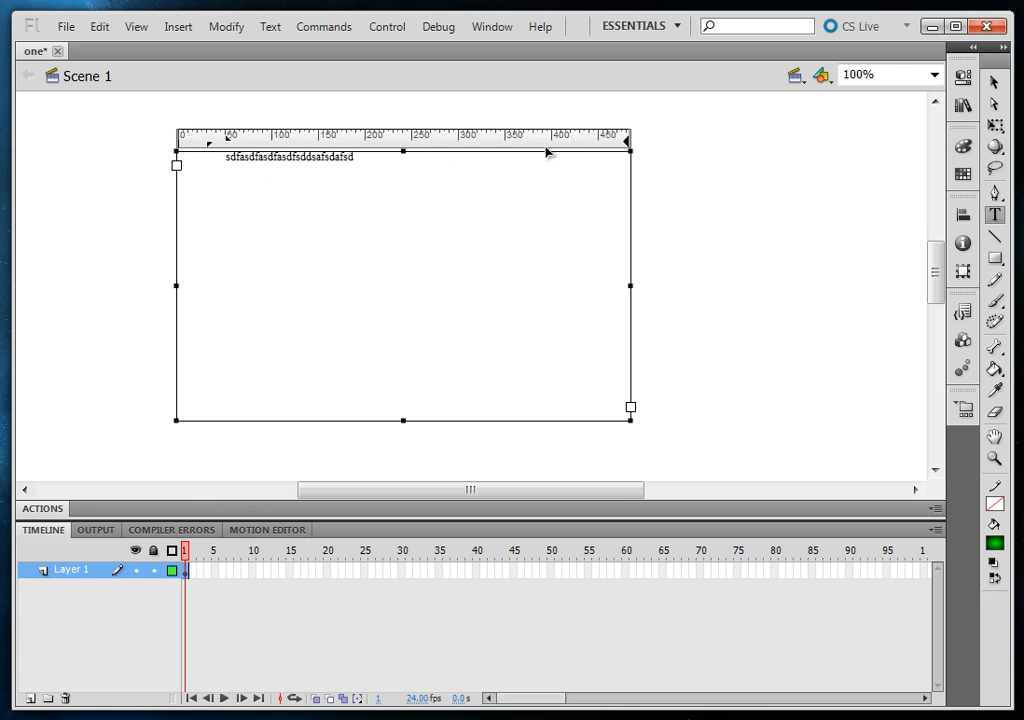
{"action": "left_click_drag", "start_coordinate": [628, 141], "coordinate": [474, 141]}
{"action": "type", "text": "sdf"}
{"action": "left_click", "coordinate": [993, 86]}
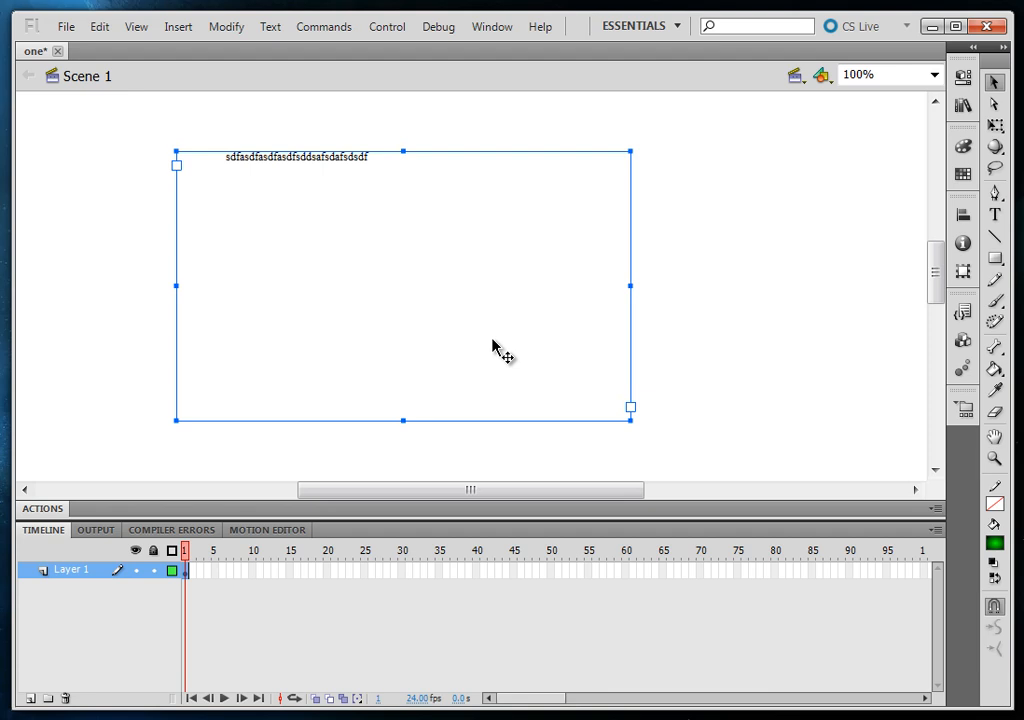
{"action": "left_click", "coordinate": [758, 332]}
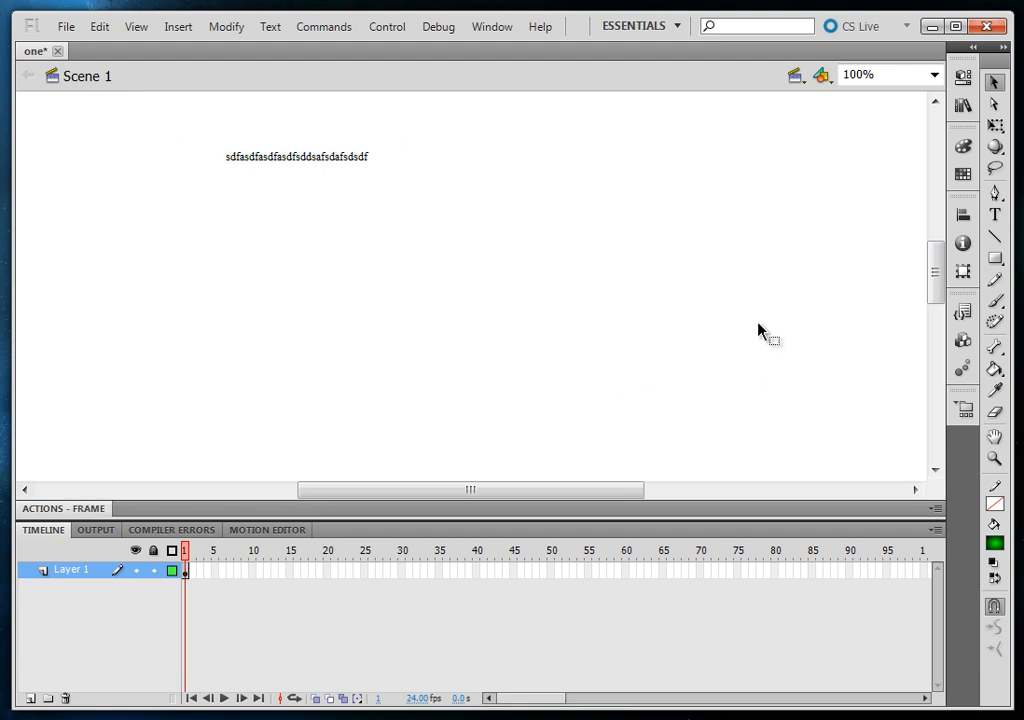